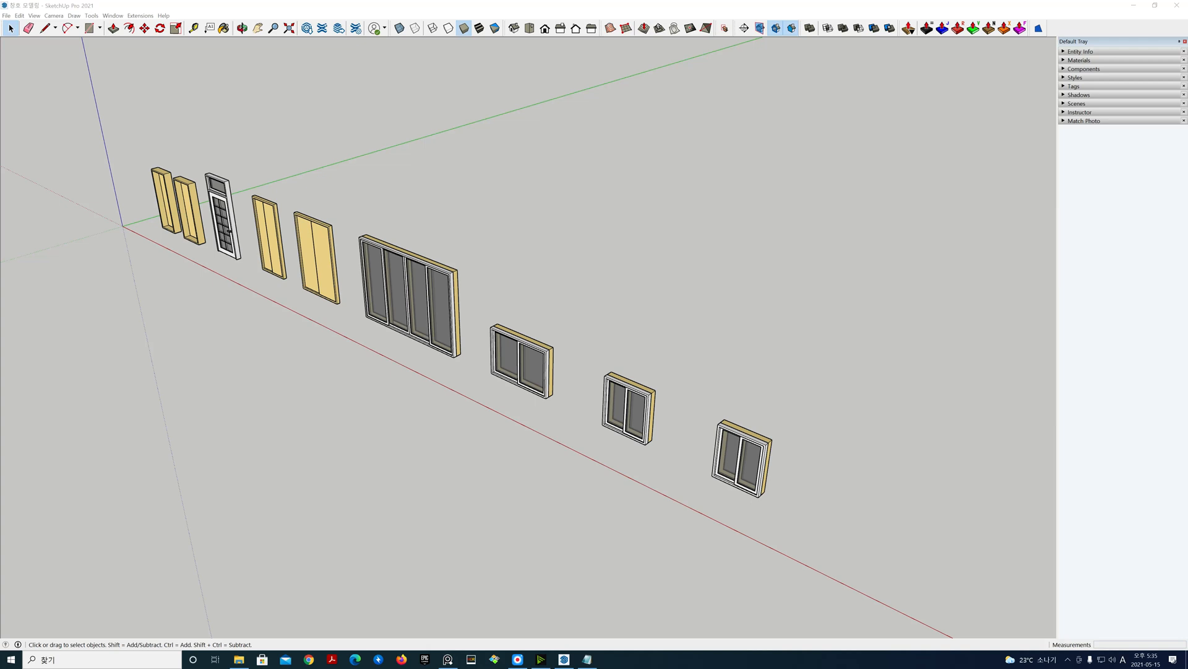
Examine the row of door and window models from both sides, ending at the two plain door frames nearest the origin
mouse_move(1187, 273)
right_down()
mouse_move(927, 169)
mouse_move(900, 136)
right_up()
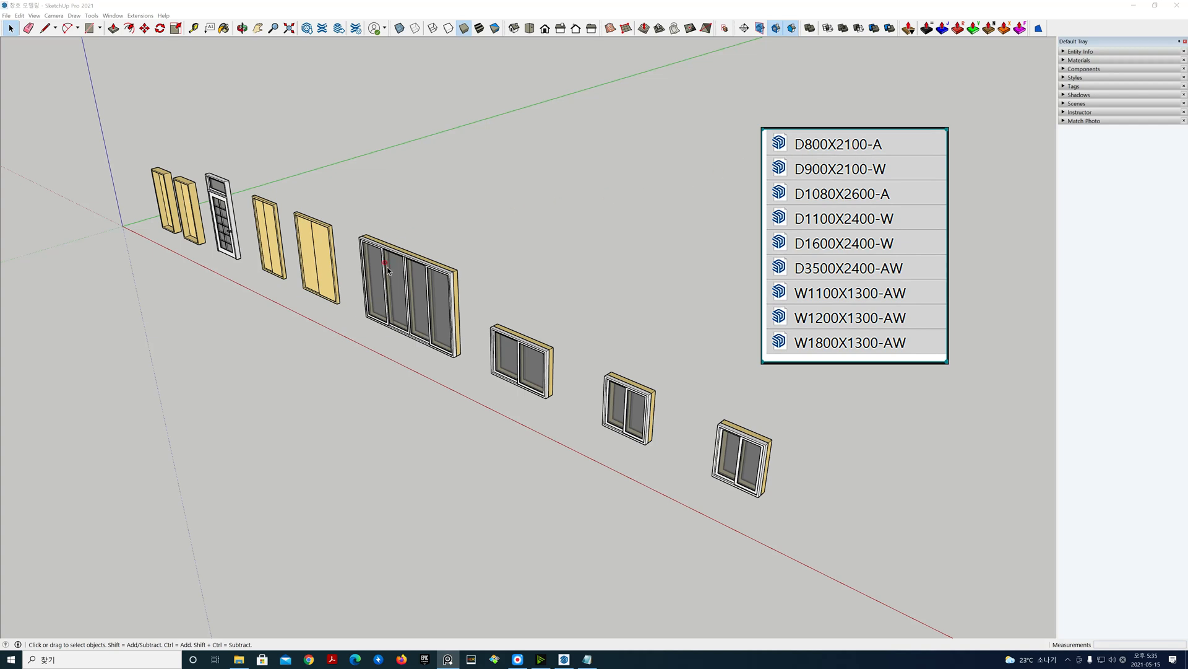
drag(382, 261, 441, 277)
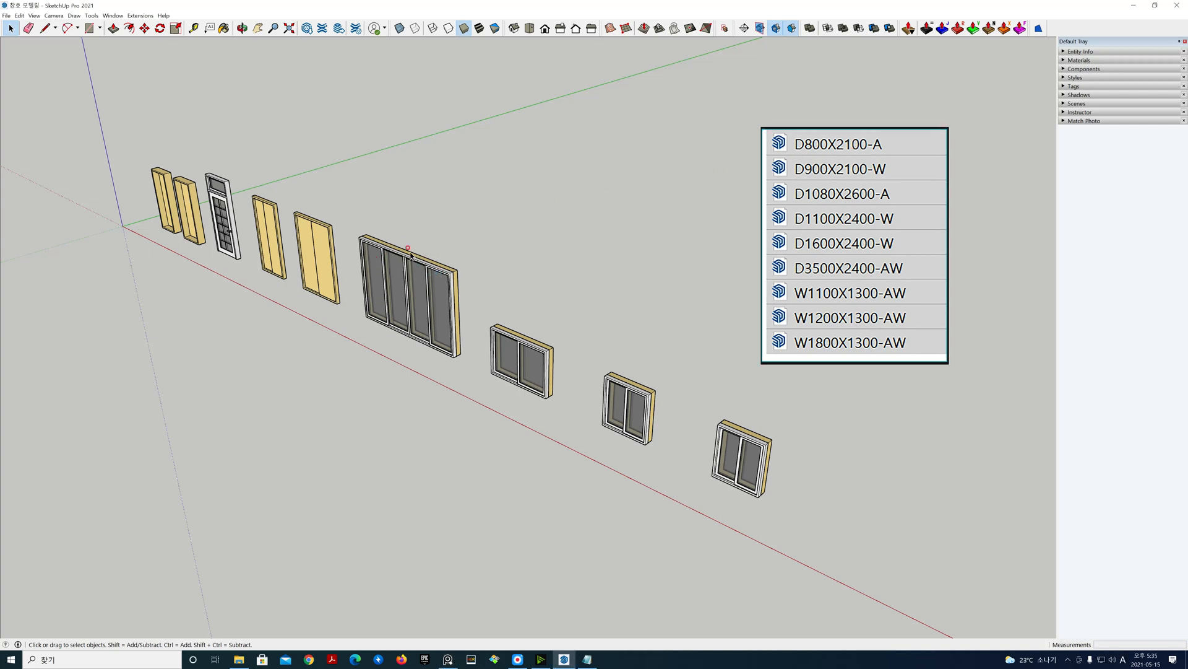
shift+middle_drag(411, 233, 497, 301)
scroll(639, 323, up, 5)
scroll(497, 301, up, 2)
scroll(513, 301, up, 5)
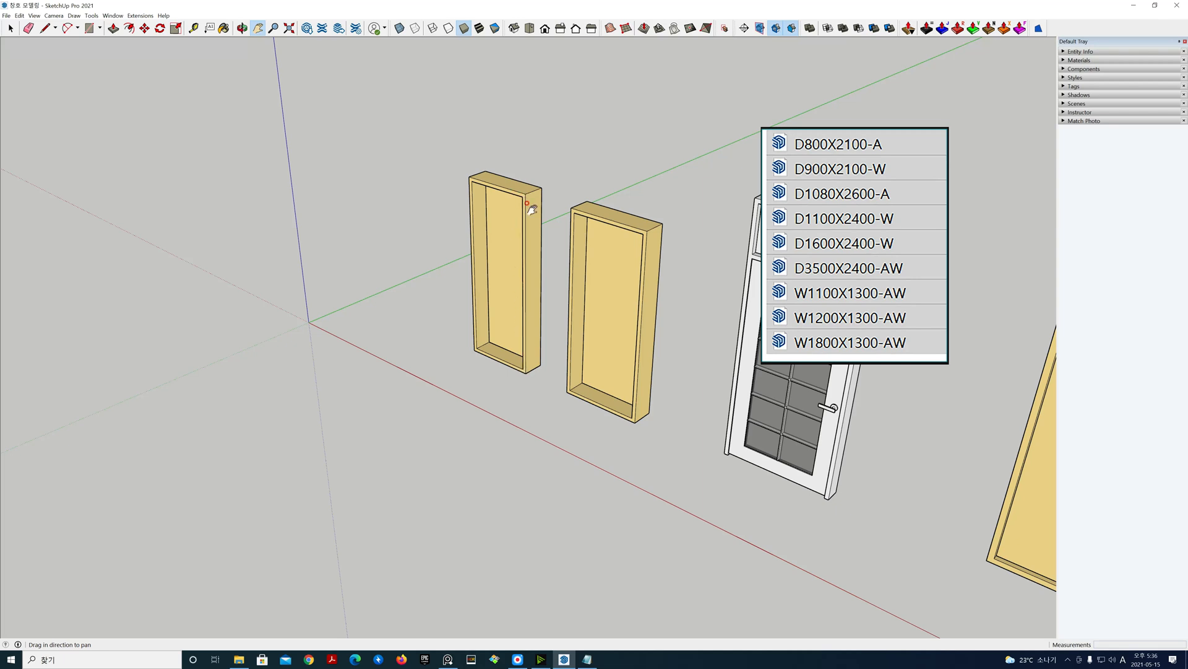
drag(563, 180, 552, 179)
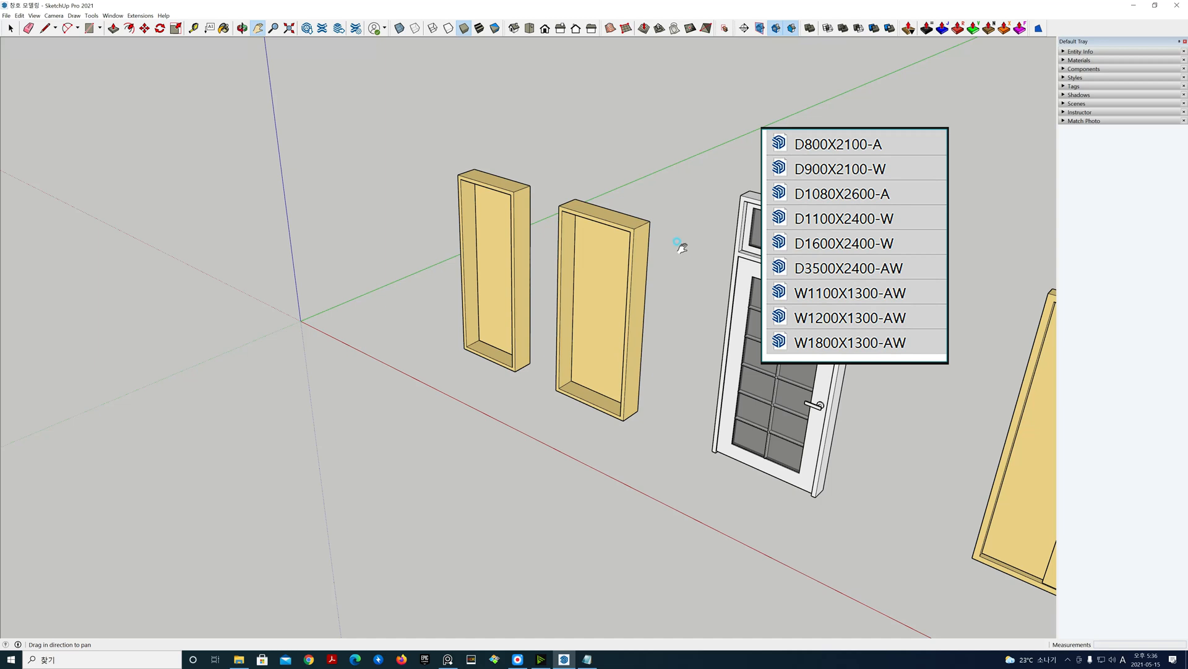
scroll(681, 246, down, 3)
drag(668, 274, 310, 204)
scroll(319, 209, down, 5)
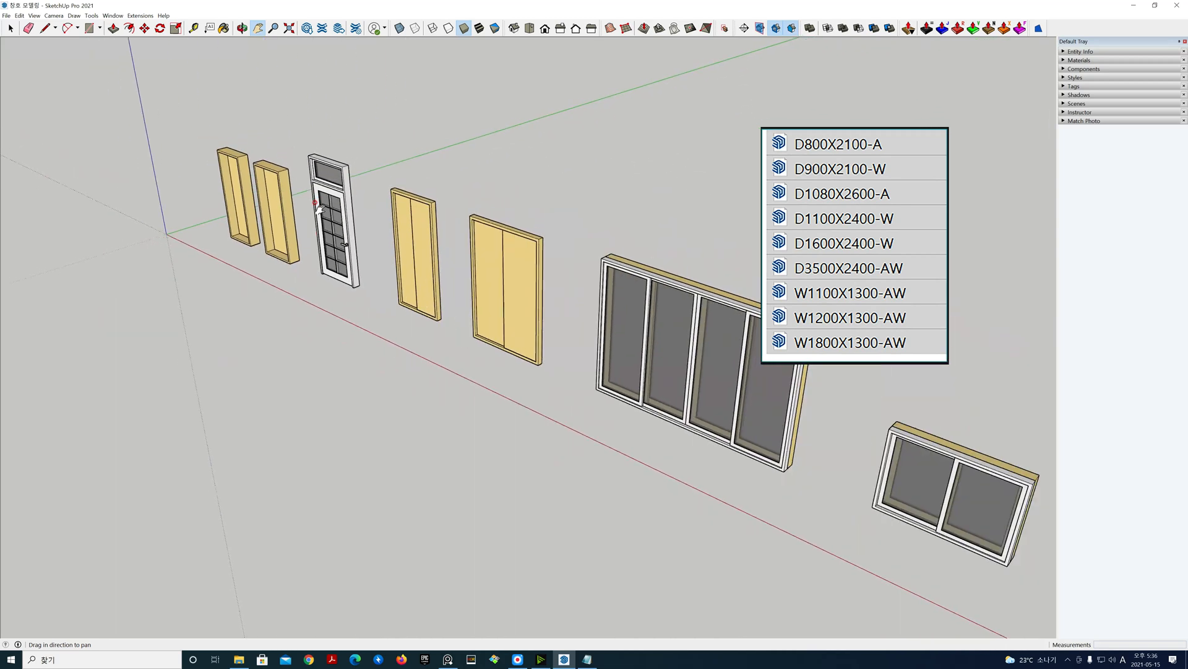
scroll(609, 278, down, 1)
drag(602, 275, 498, 245)
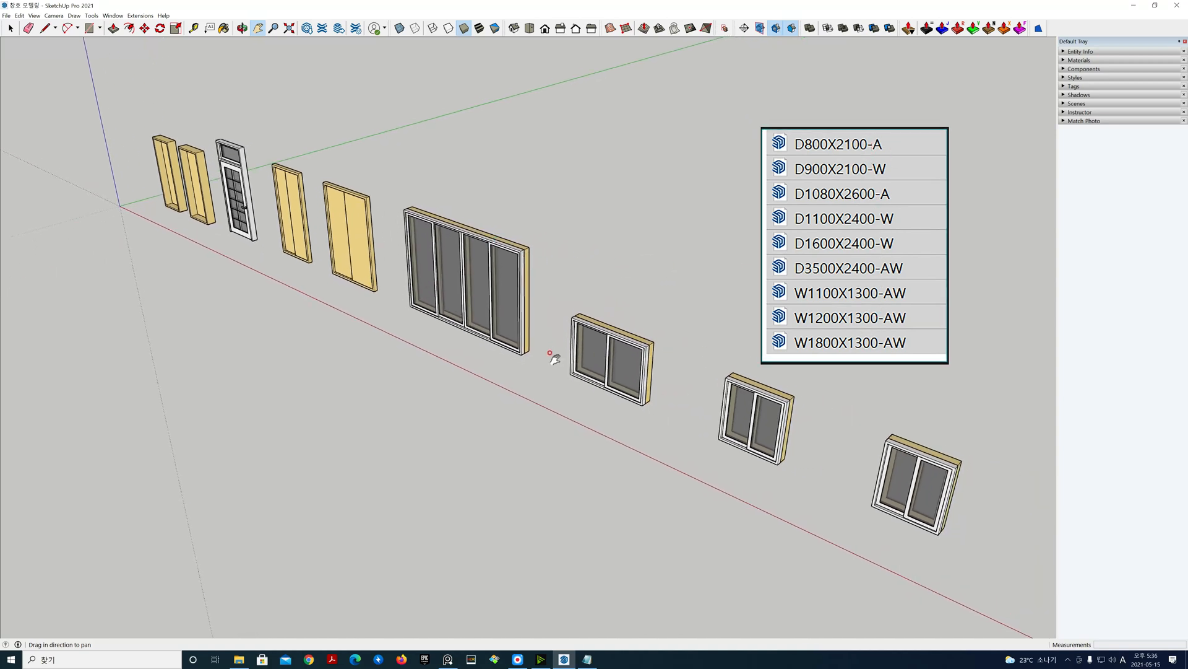
middle_drag(414, 343, 1013, 257)
shift+middle_drag(496, 322, 781, 270)
shift+drag(784, 271, 876, 265)
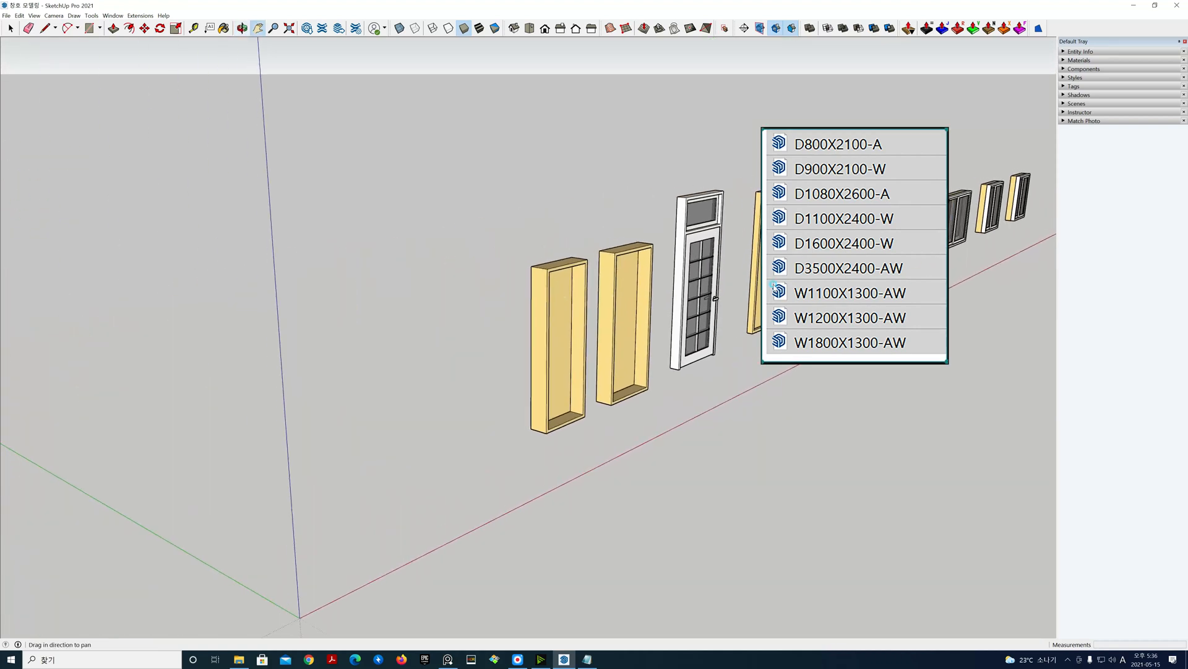
scroll(608, 303, up, 3)
shift+middle_drag(592, 313, 603, 288)
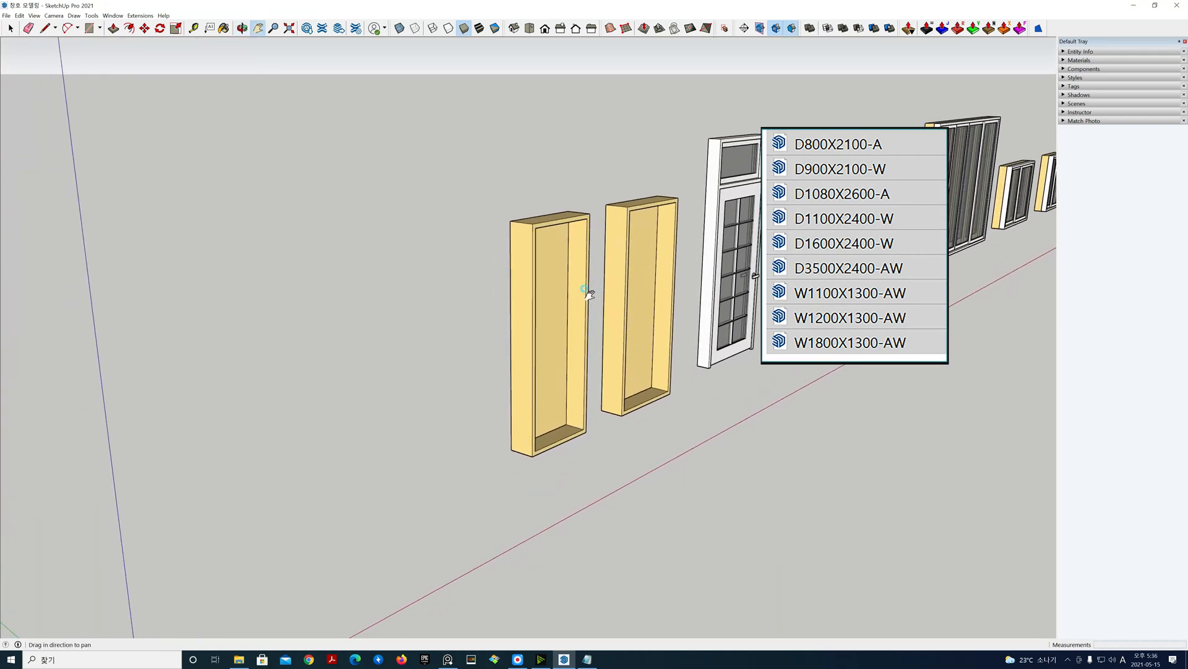
scroll(585, 291, up, 3)
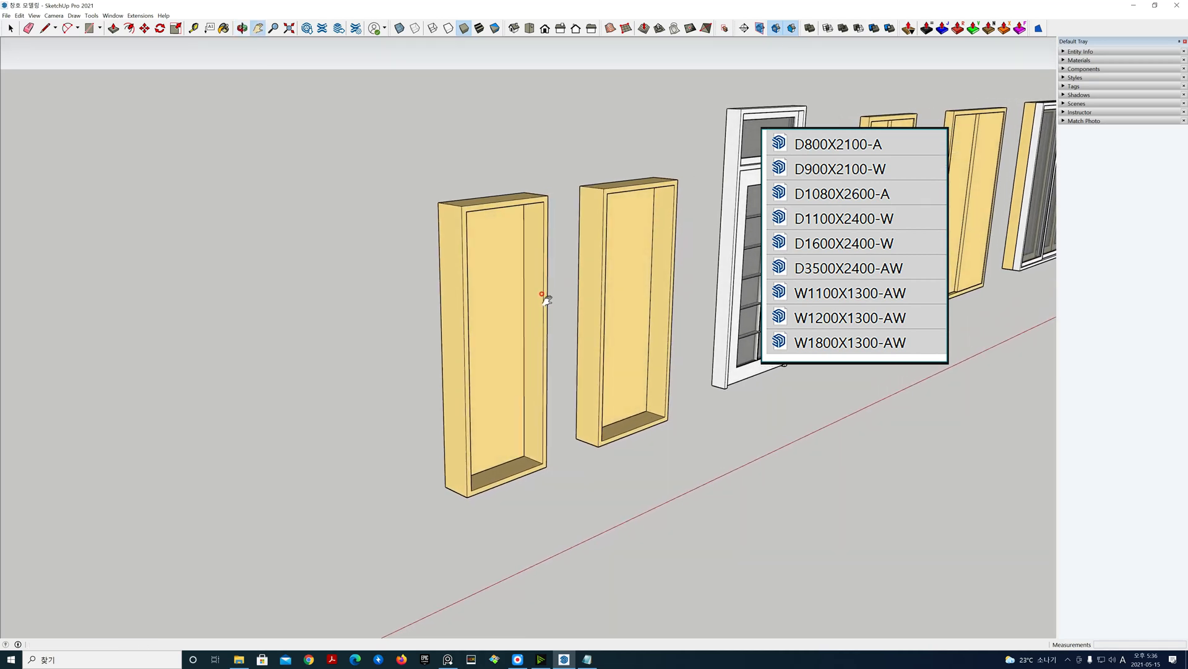
scroll(546, 299, down, 2)
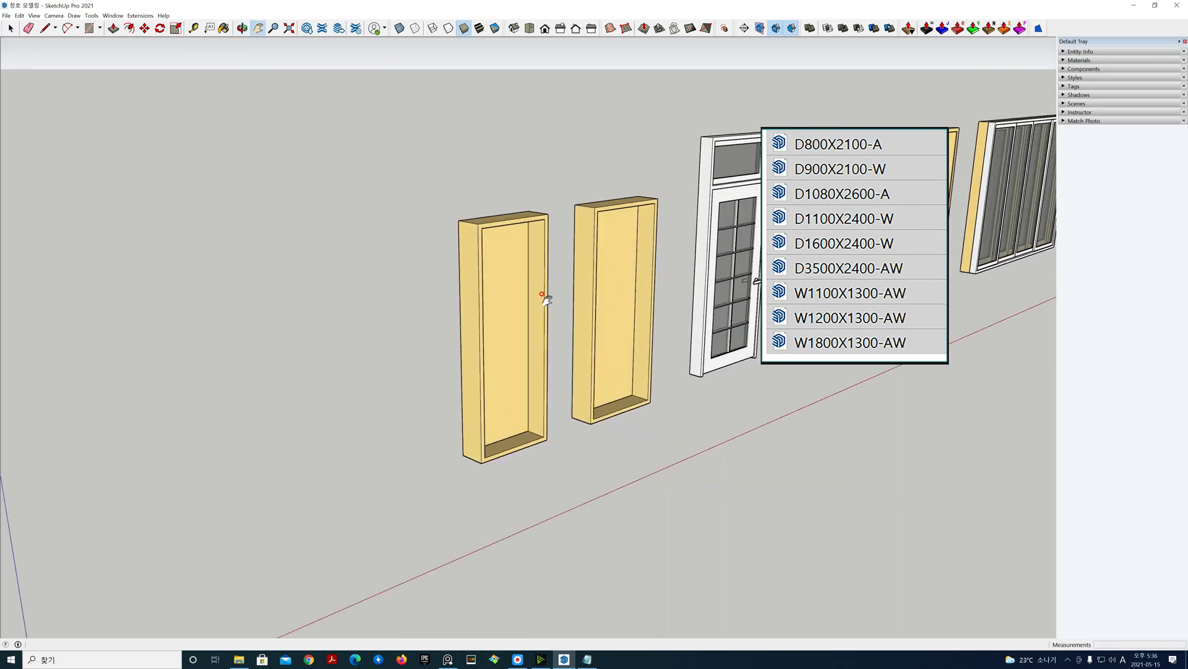
Select the complete door frame nearest the origin and open the component creation settings for it
key(space)
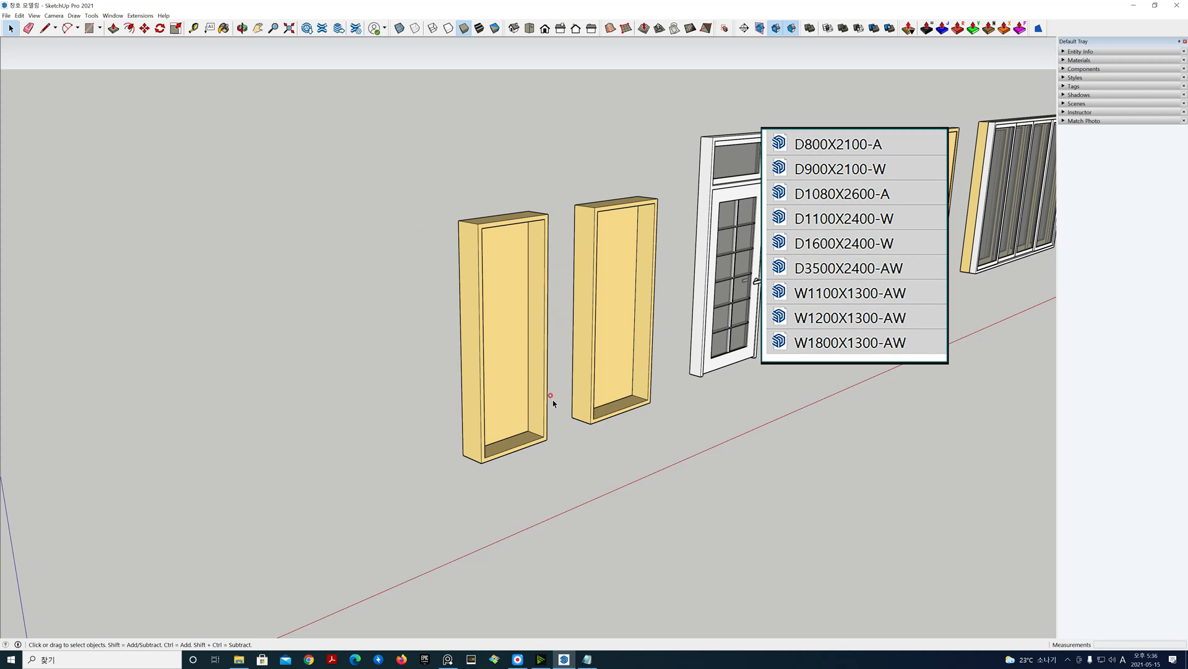
middle_drag(550, 403, 511, 411)
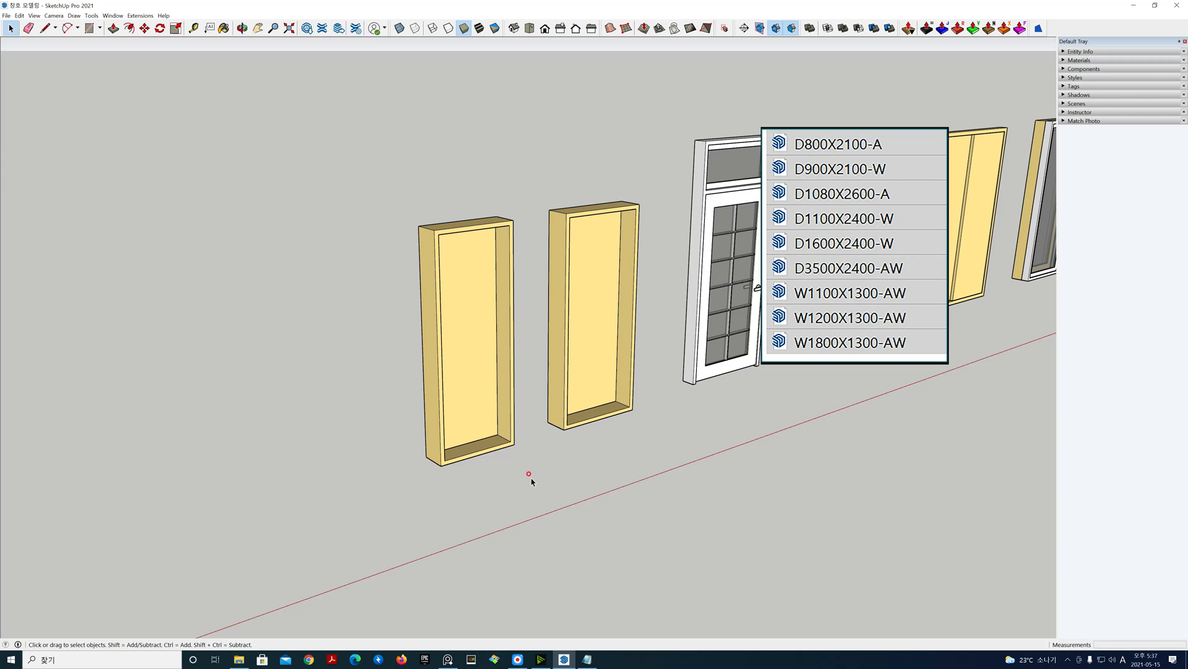
drag(545, 477, 455, 426)
drag(397, 403, 397, 404)
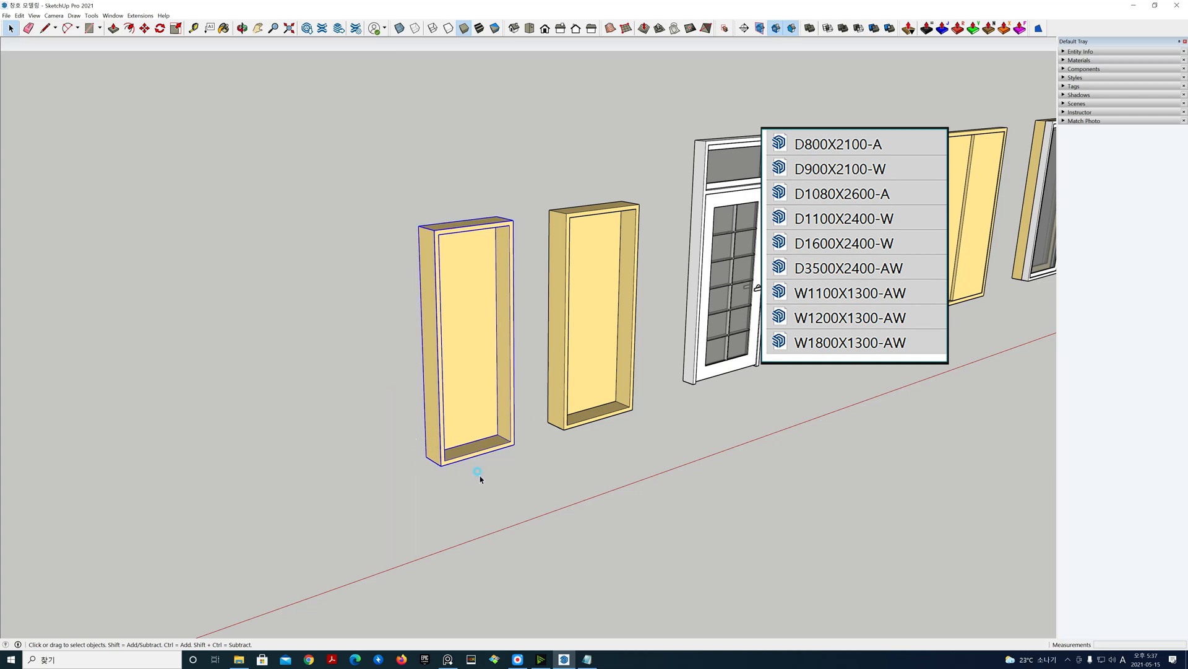
drag(523, 488, 379, 205)
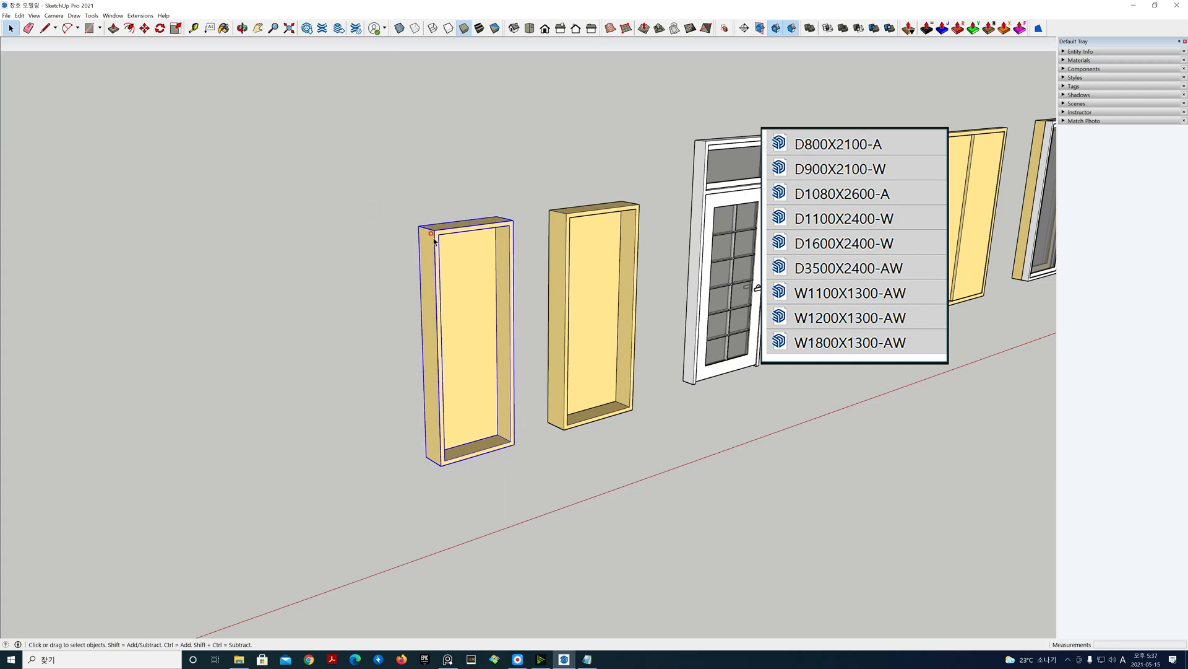
right_click(458, 265)
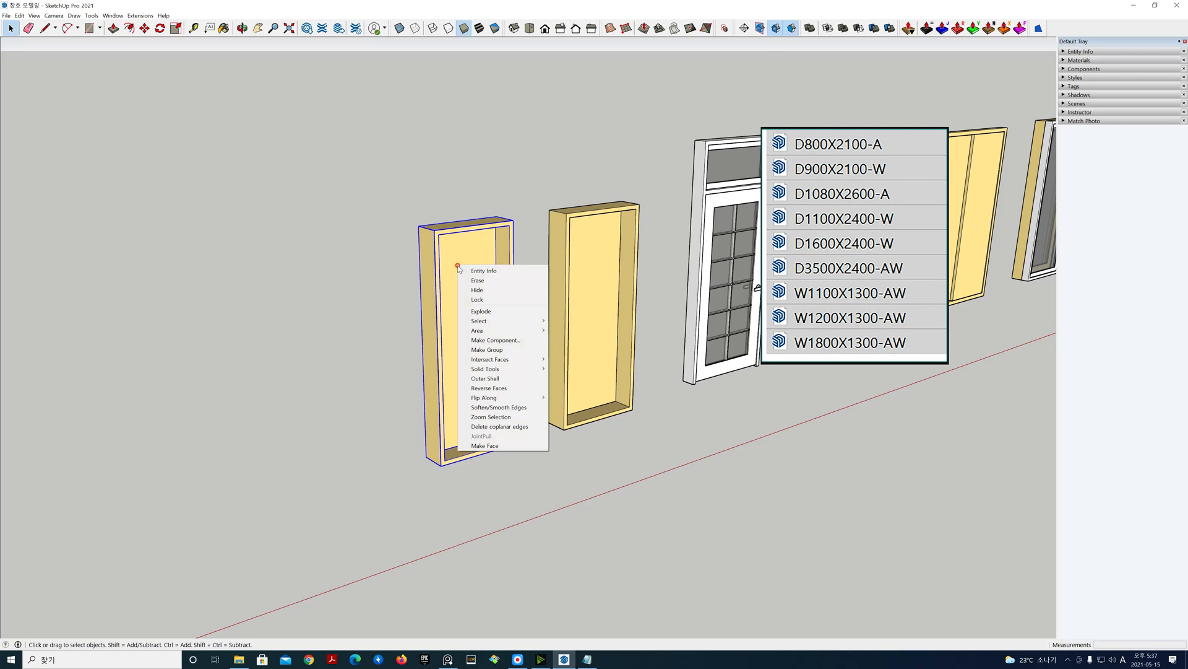
click(506, 340)
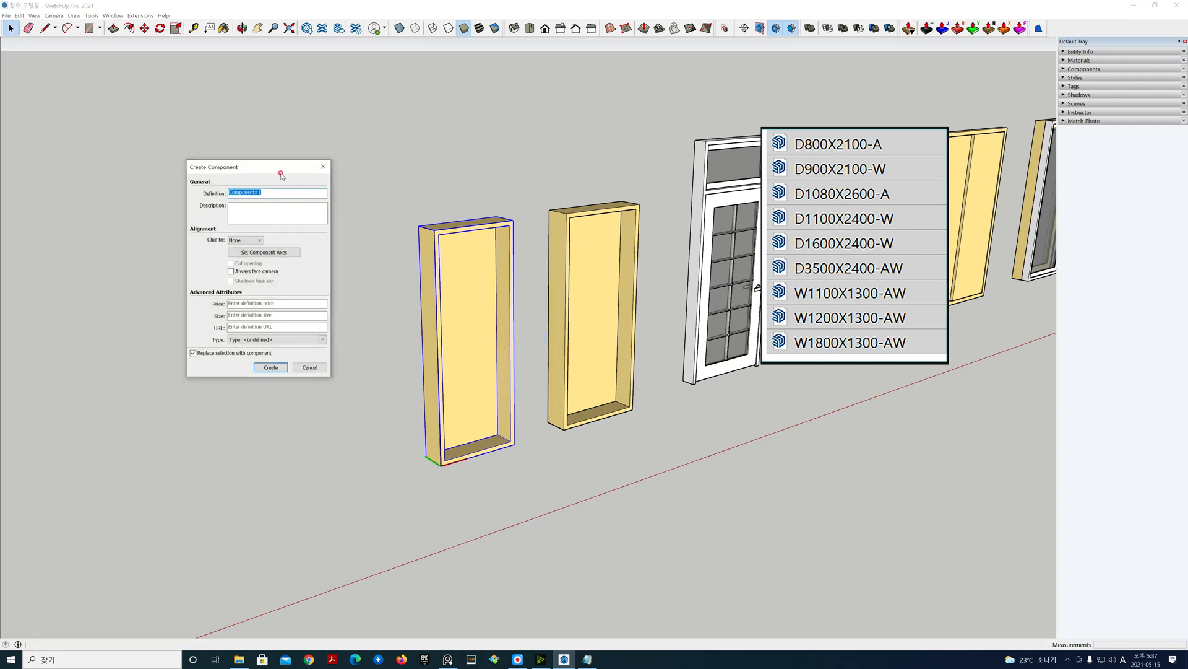
drag(299, 178, 354, 192)
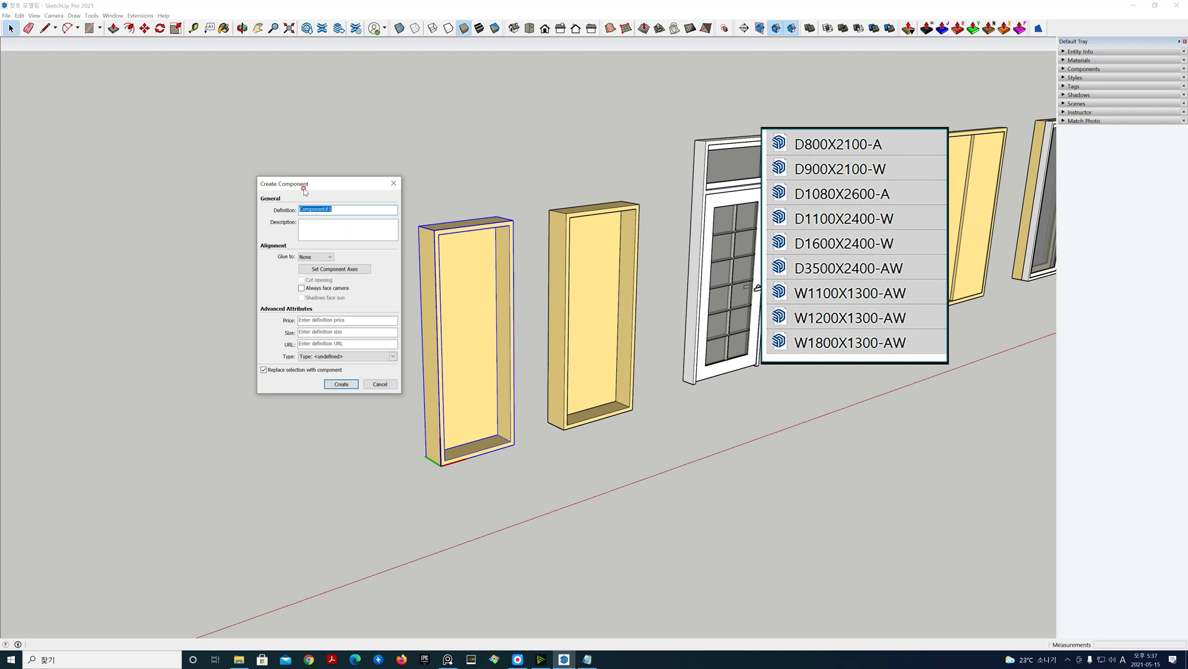
drag(324, 182, 332, 183)
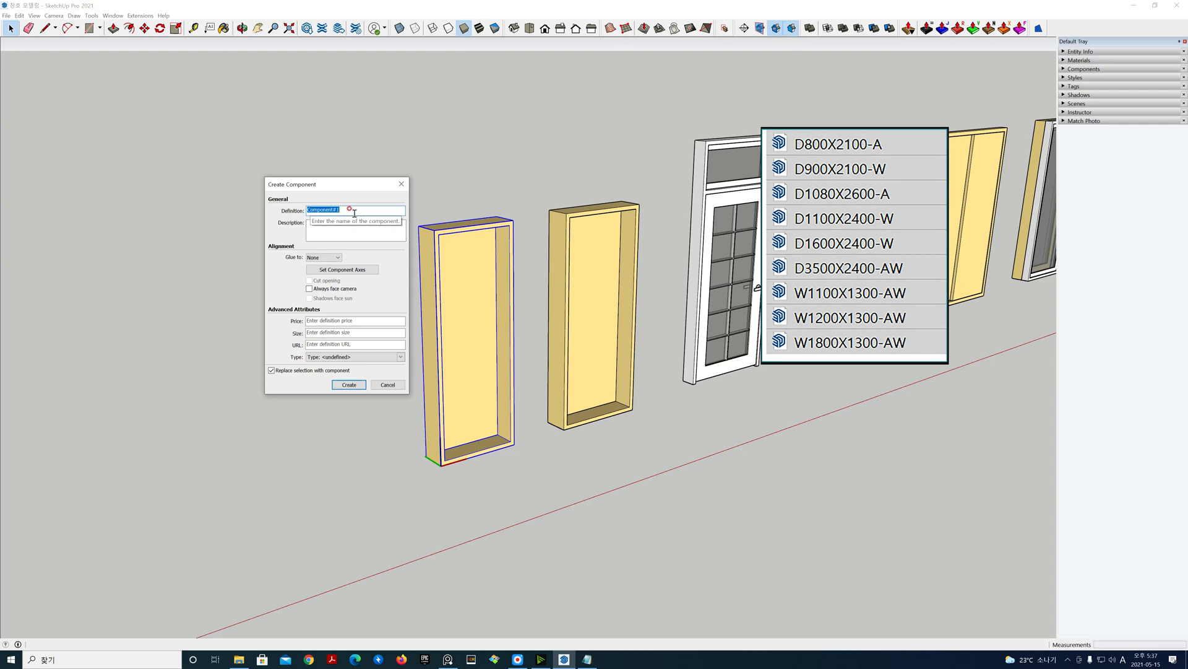
Name the component definition D800X2100-A and set its glue-to alignment to Vertical
text(D800)
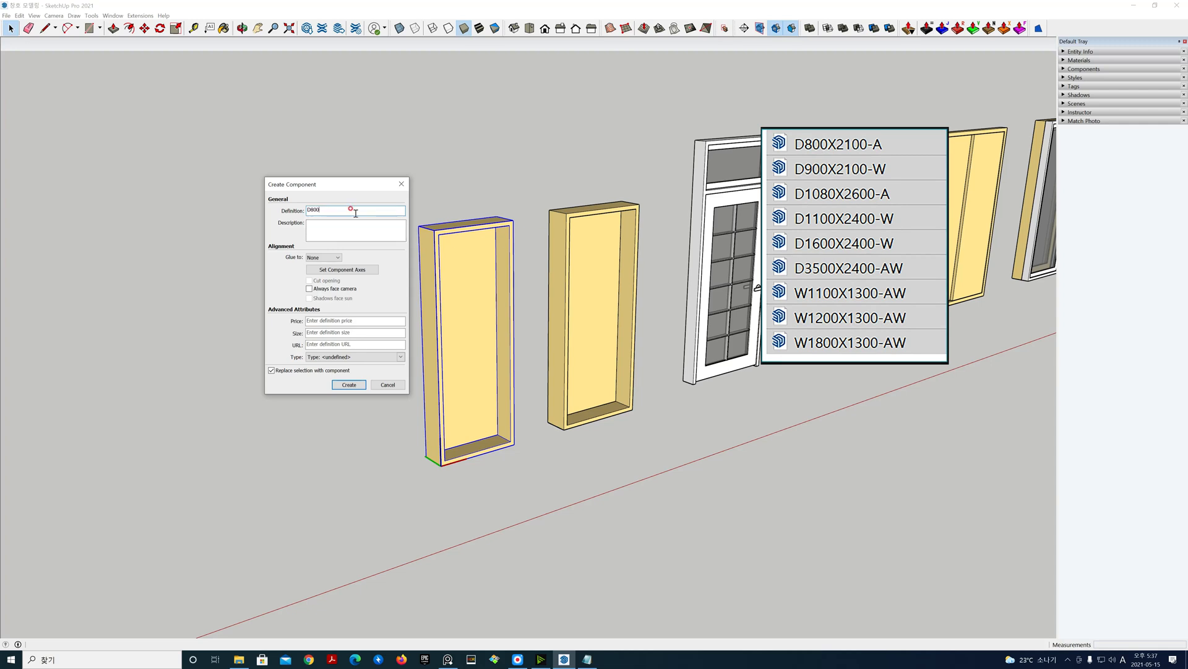
text(X2100-A)
click(338, 257)
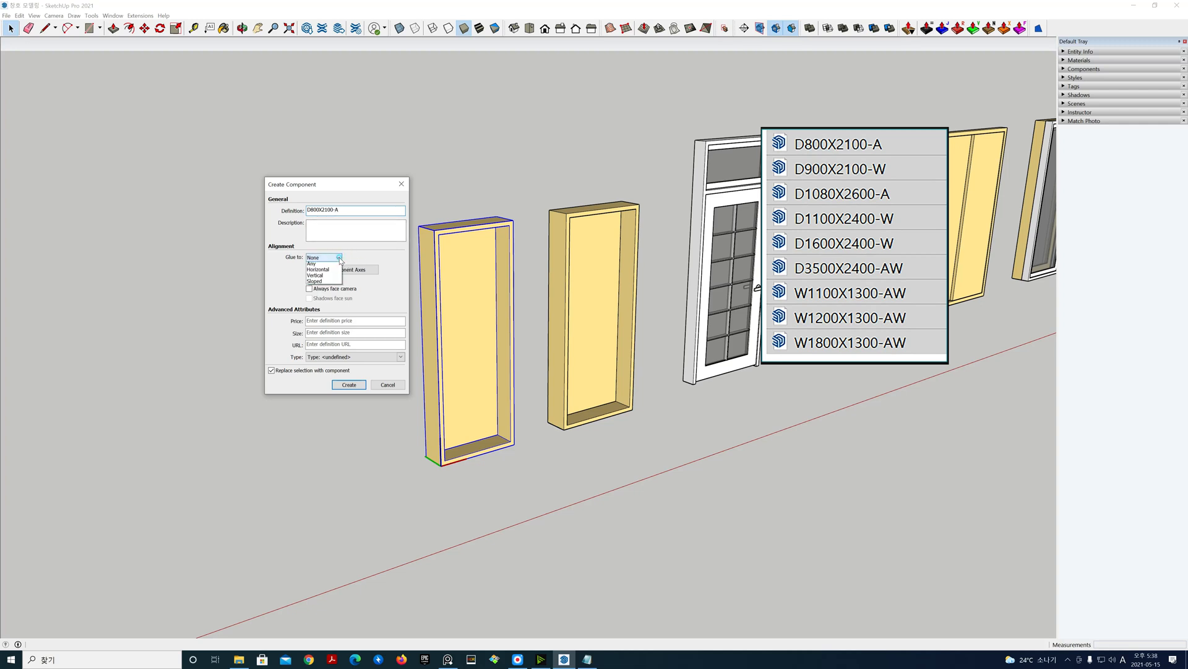
click(335, 283)
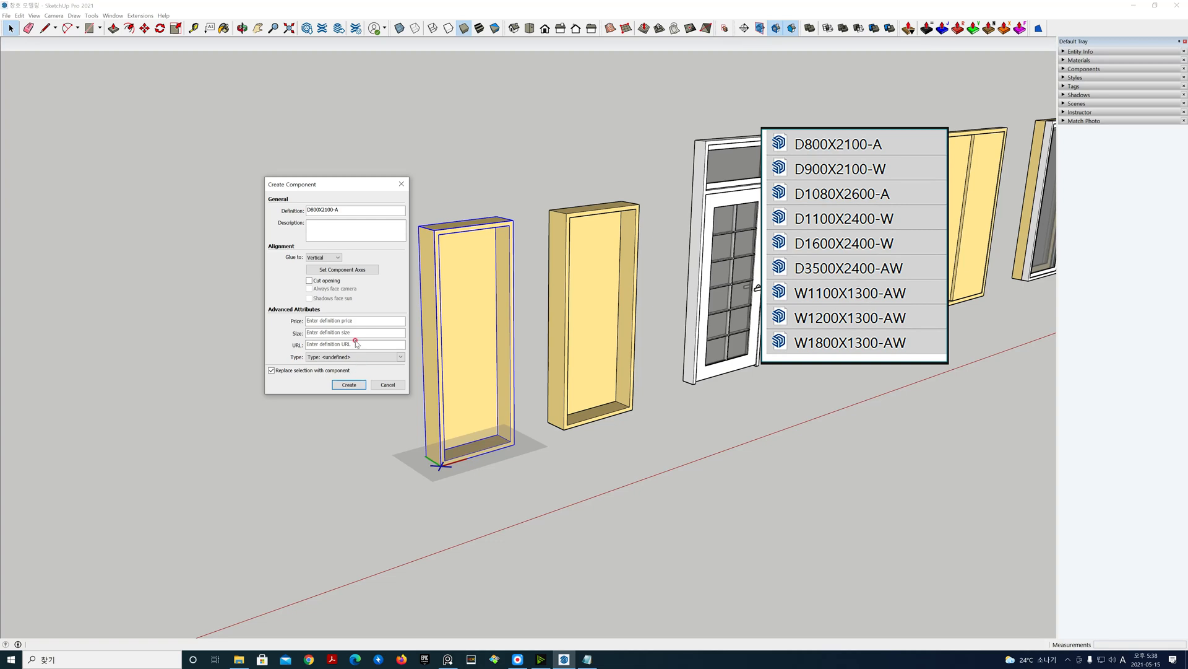
drag(329, 183, 292, 180)
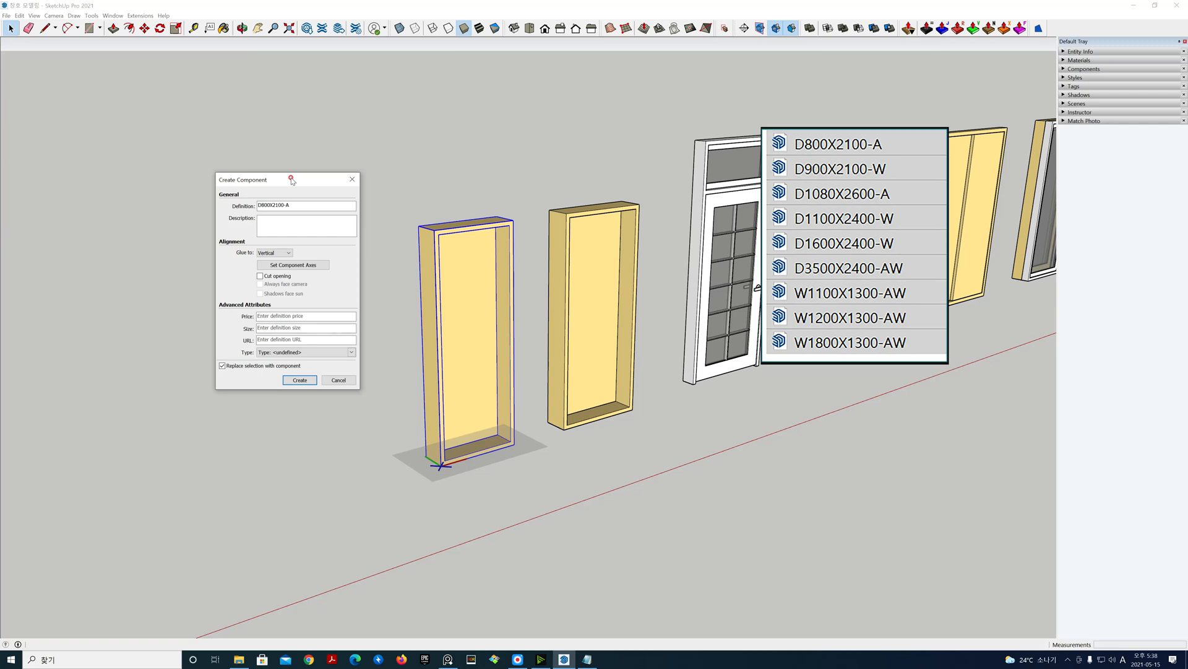
Set the component axes at the midpoint of the frame's bottom side edge, with red toward the frame's rear and green upward
click(298, 266)
scroll(358, 436, up, 2)
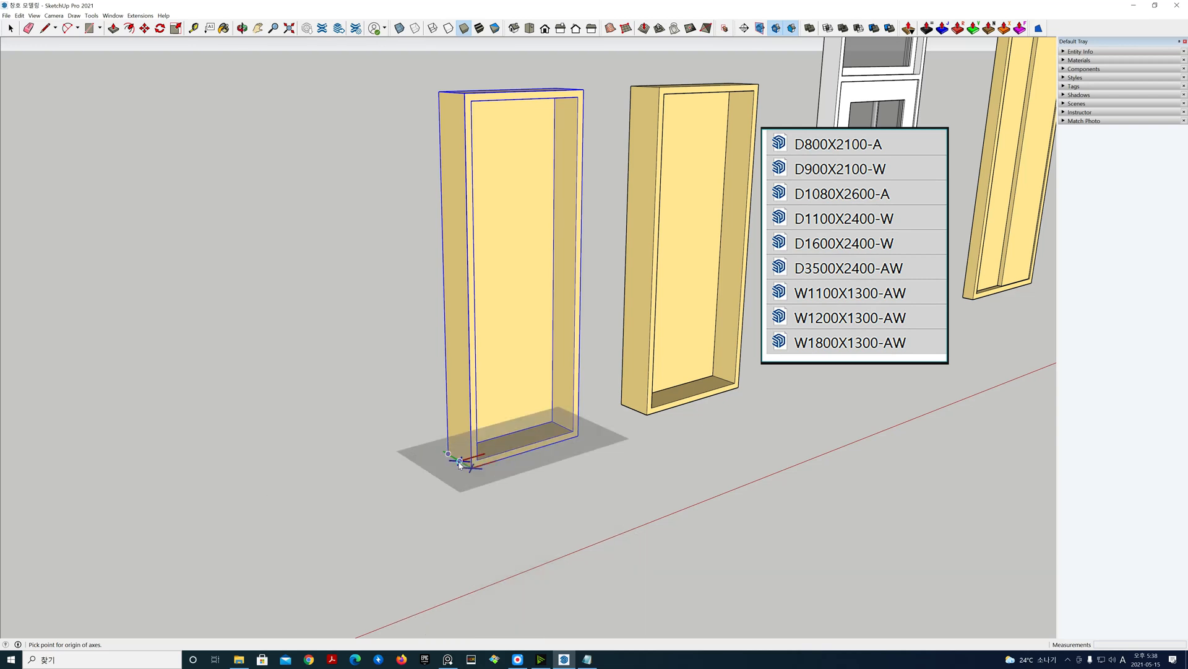
click(459, 463)
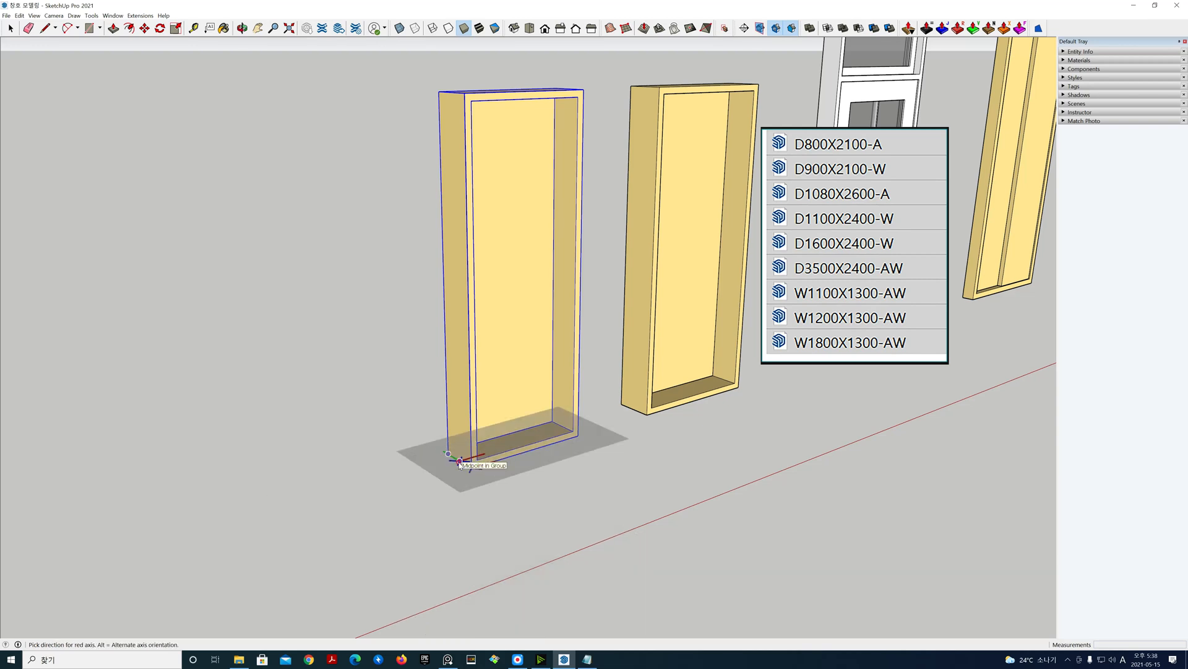
click(415, 436)
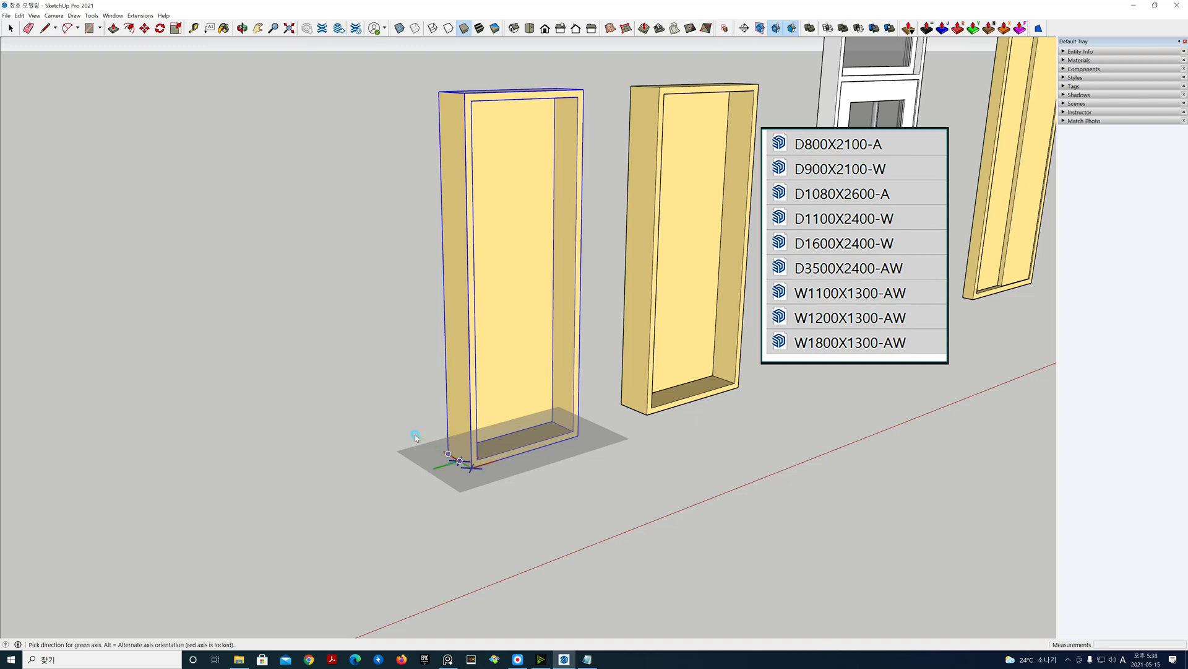
click(453, 389)
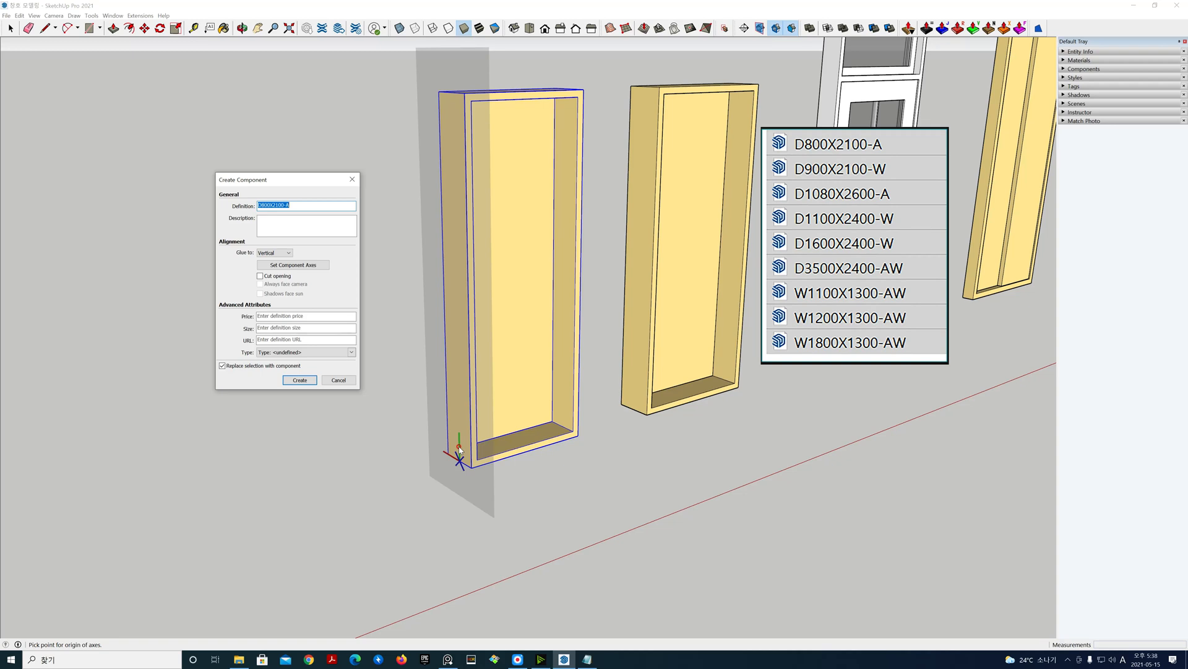
Reset the component axes at the same midpoint with the red axis toward the frame's front and green upward
click(300, 266)
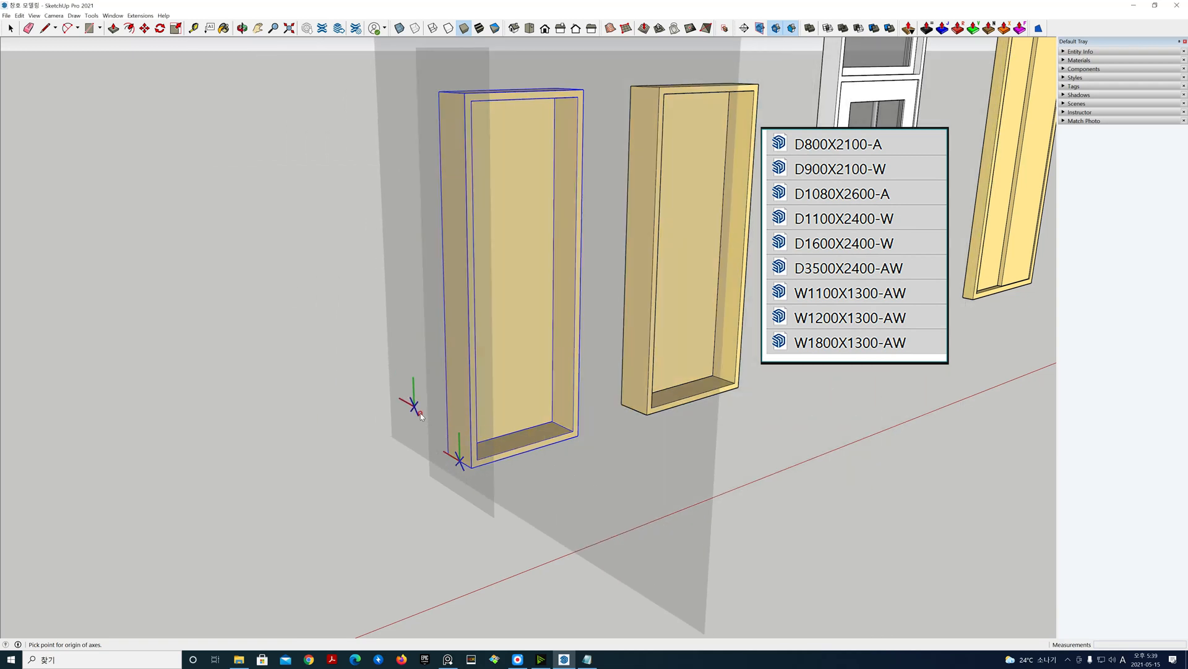
click(460, 460)
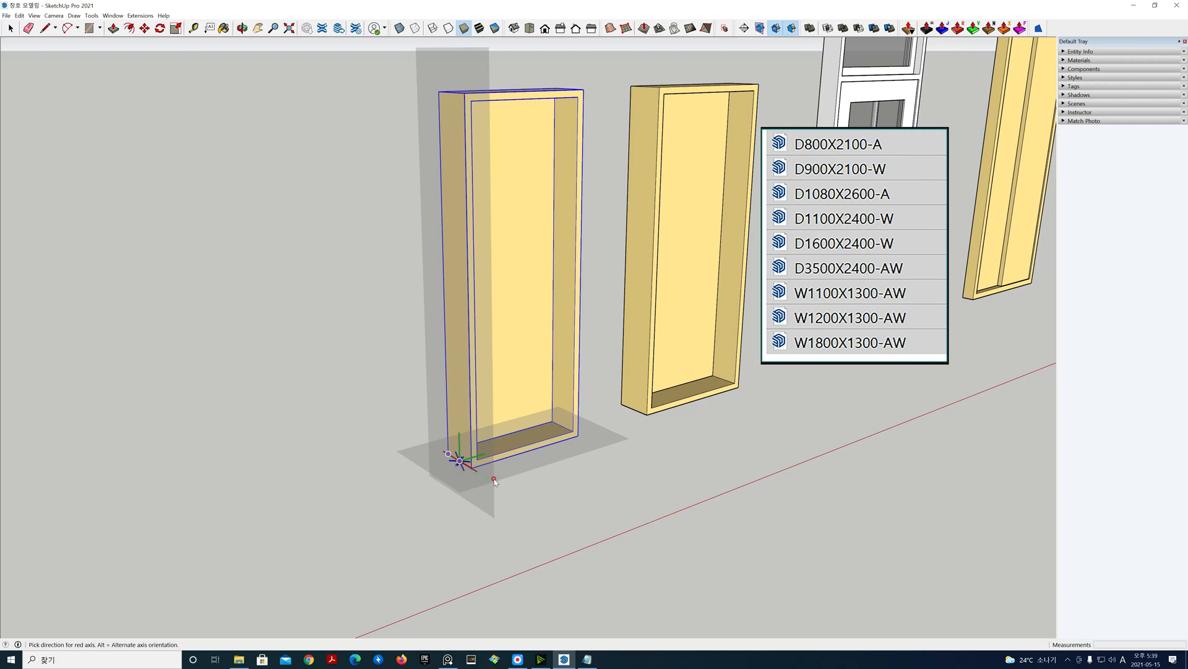
click(512, 482)
click(461, 420)
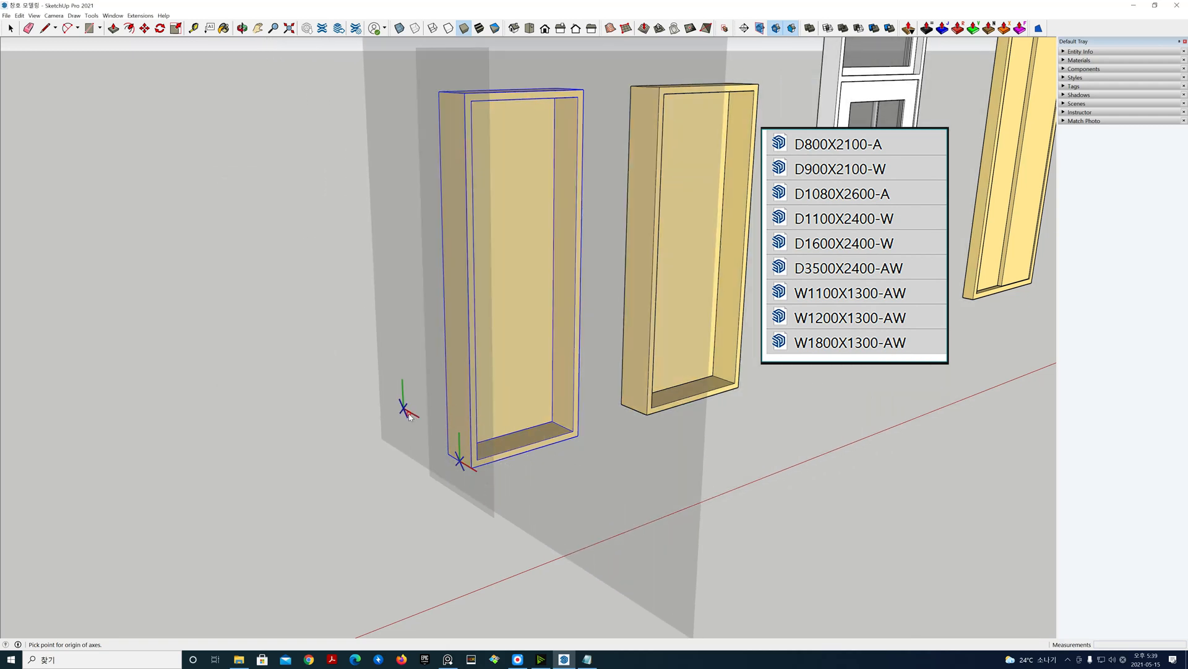
Point the component's red axis back toward the frame's rear with green upward, create the component and deselect it
click(460, 461)
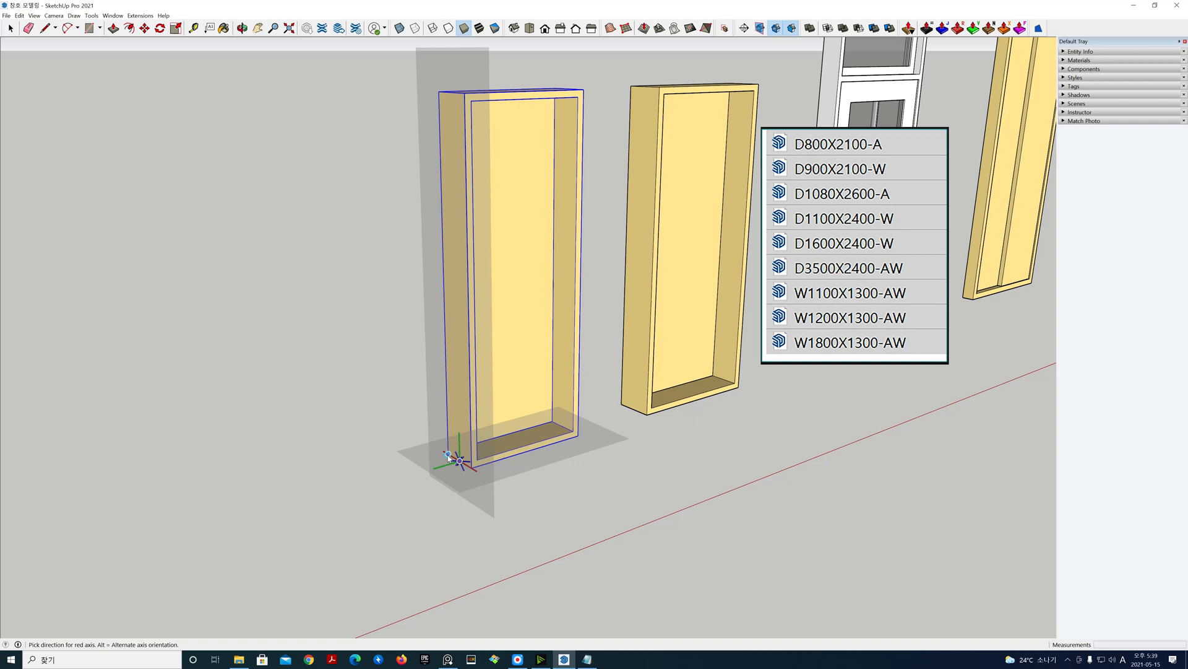
click(418, 441)
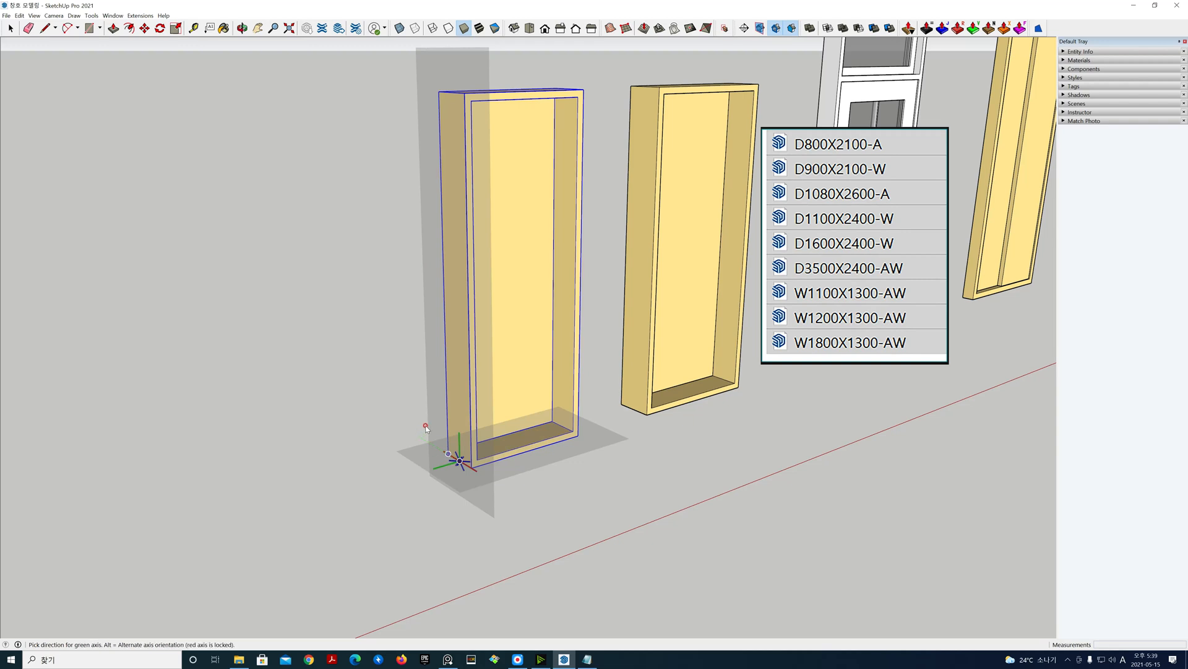
click(457, 410)
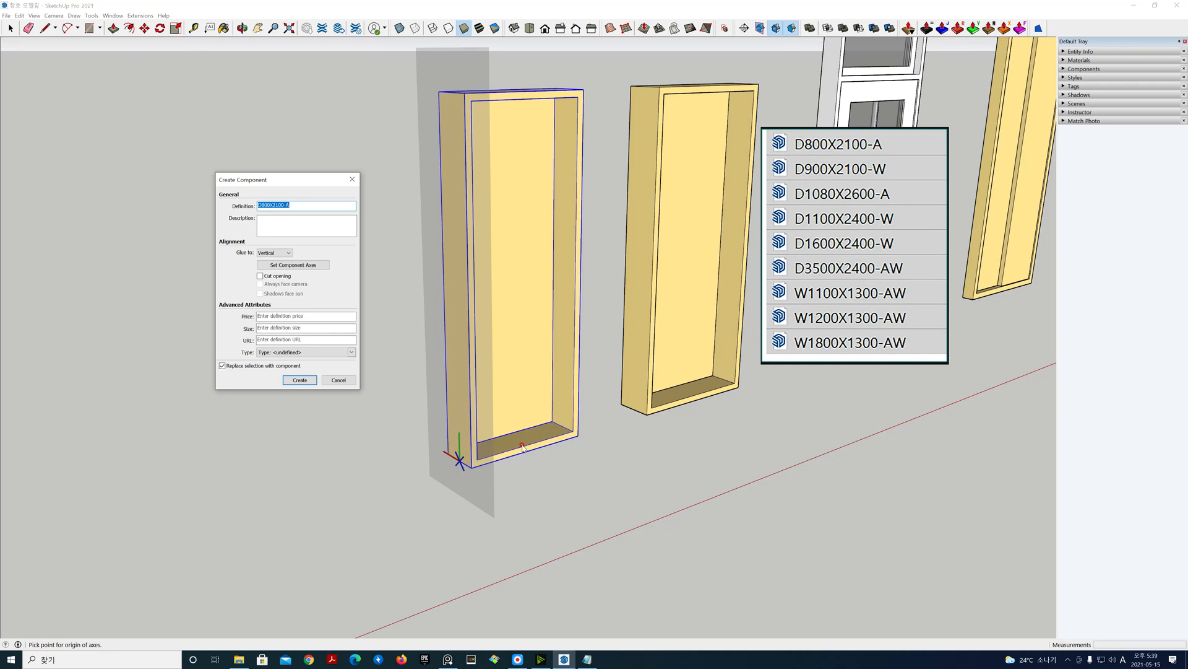
click(300, 380)
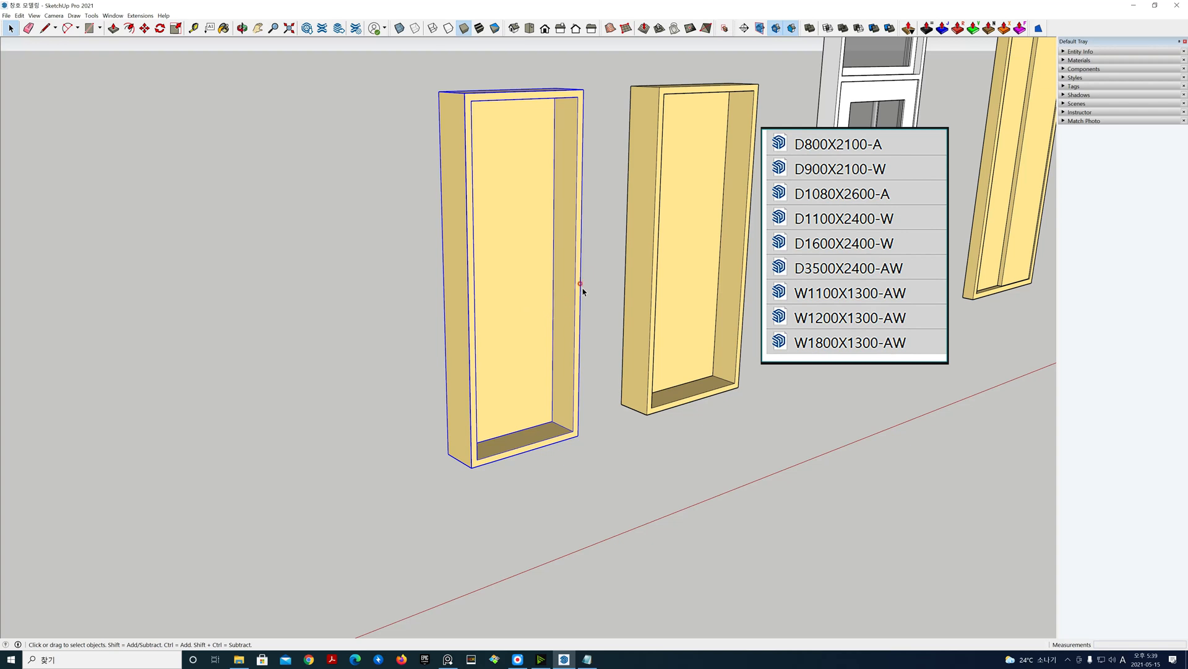
shift+middle_drag(587, 266, 549, 301)
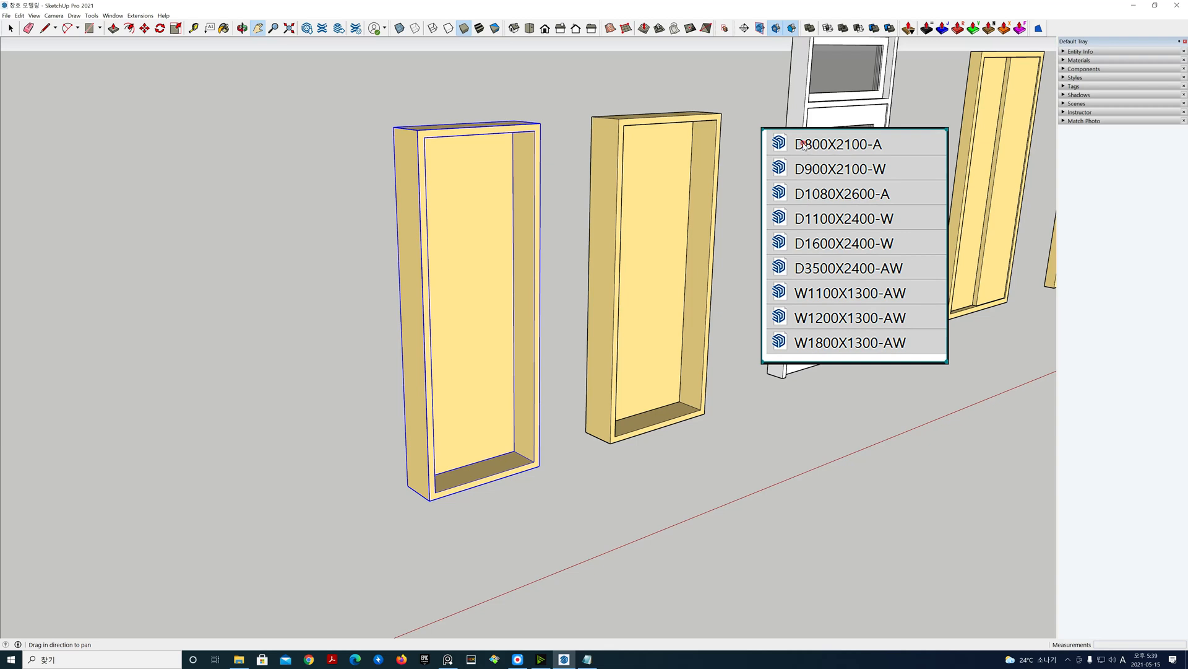
key(space)
click(320, 247)
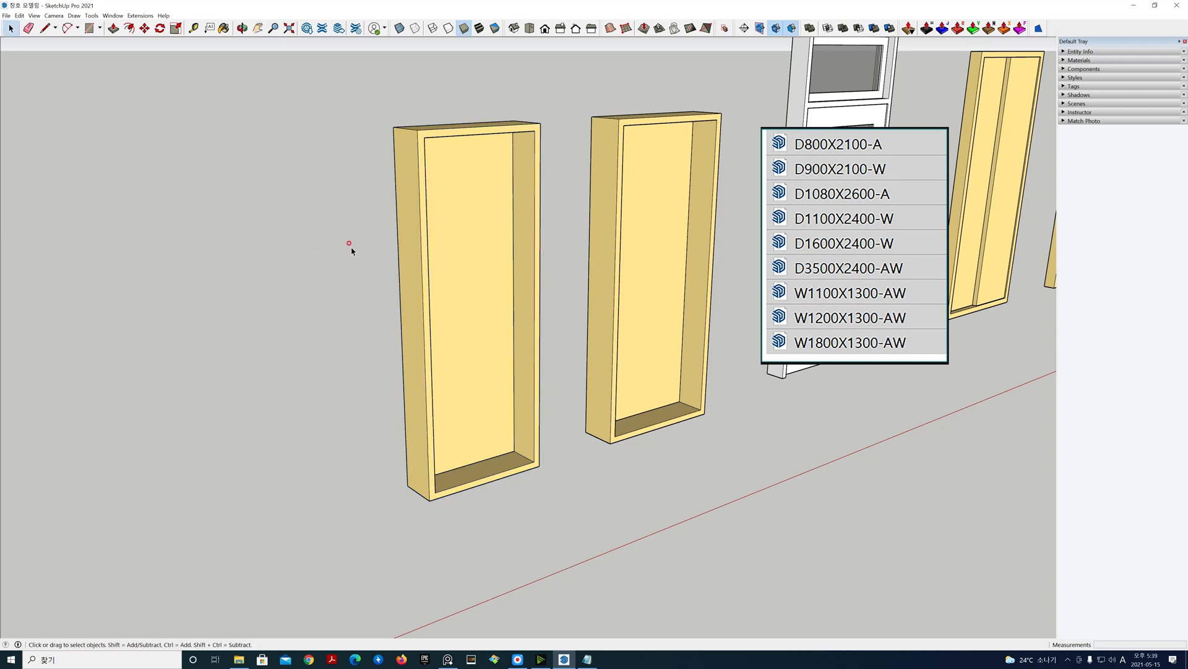
Select the D800X2100-A door frame and display the list of components in the model
click(404, 264)
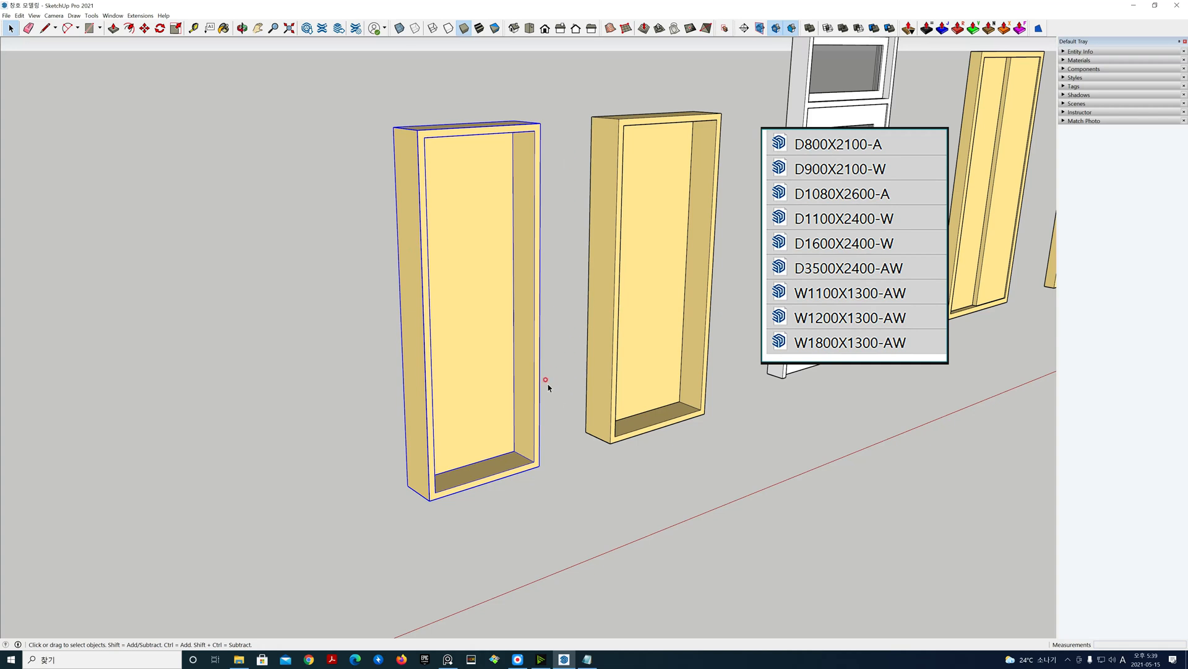
click(1084, 69)
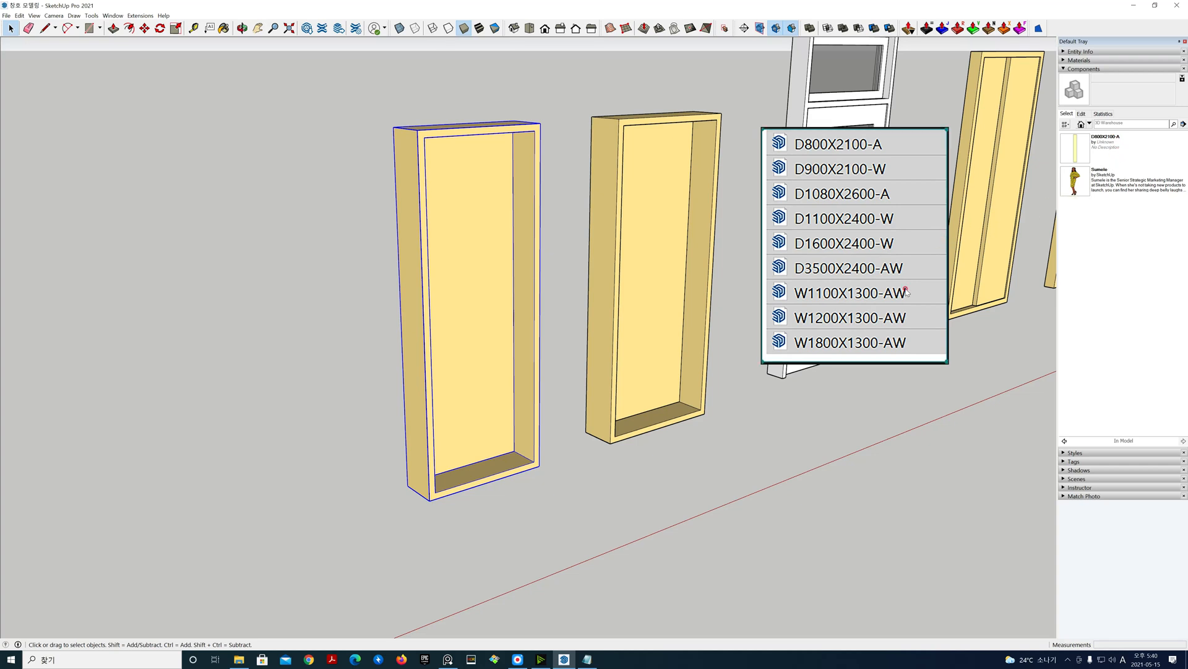
Start a component from the second plain door frame, with the definition name D900X2100-W and Vertical glue-to alignment
key(h)
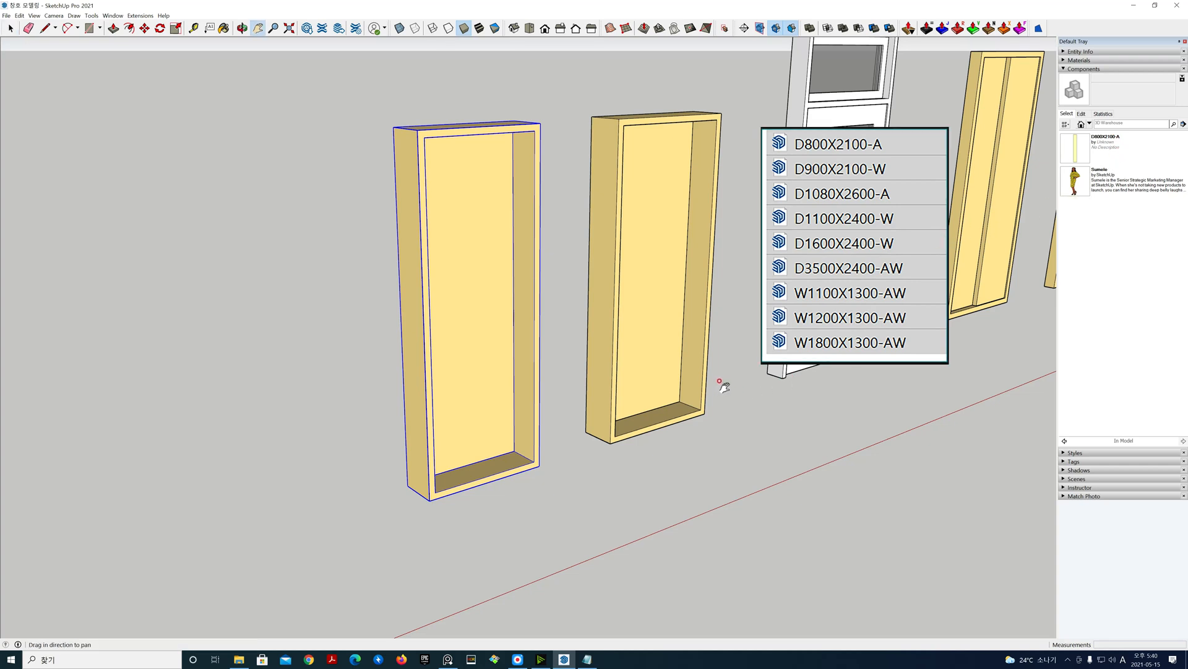
drag(721, 388, 638, 443)
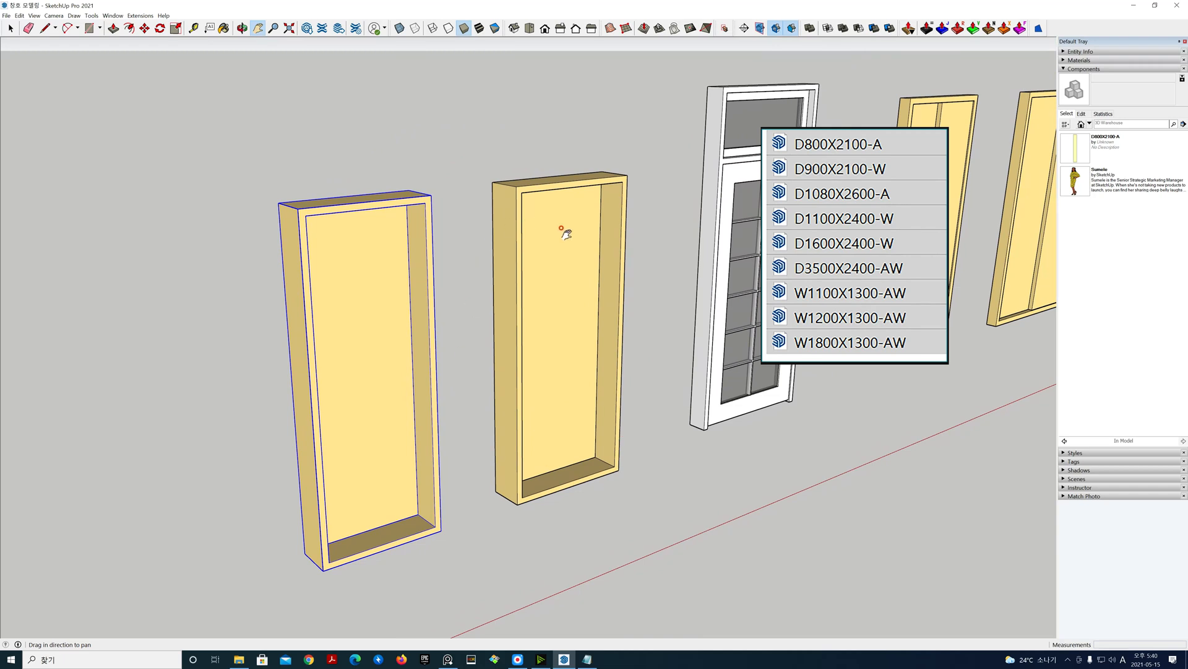
key(space)
click(622, 259)
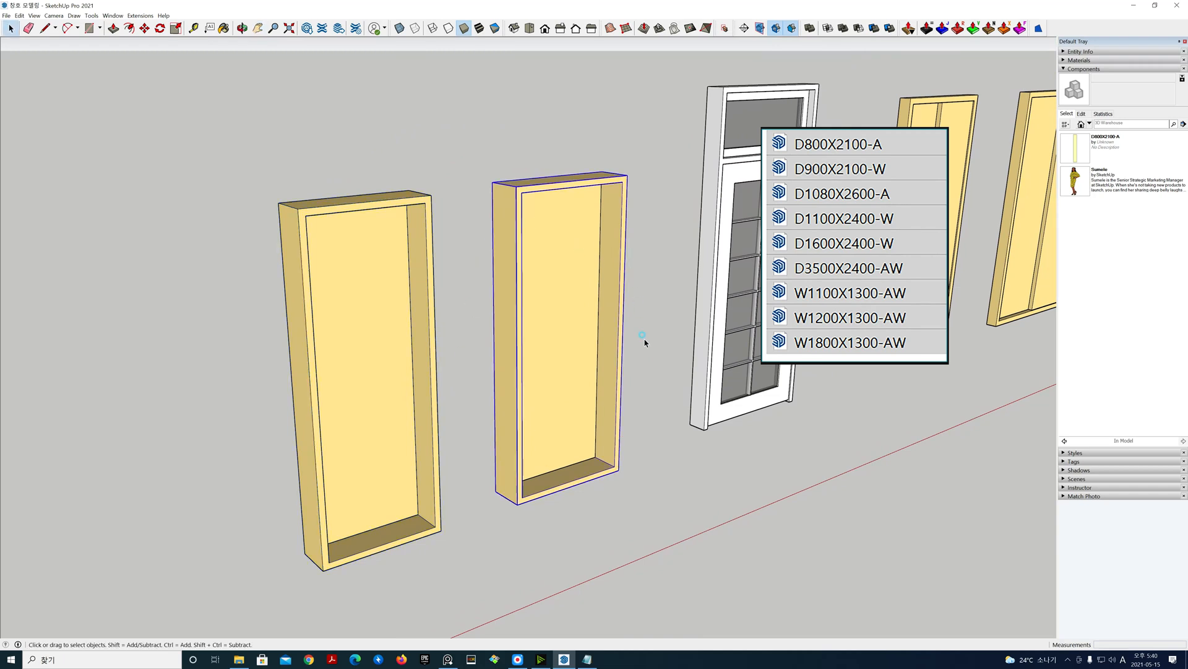
drag(648, 506, 527, 325)
drag(497, 171, 491, 161)
right_click(505, 199)
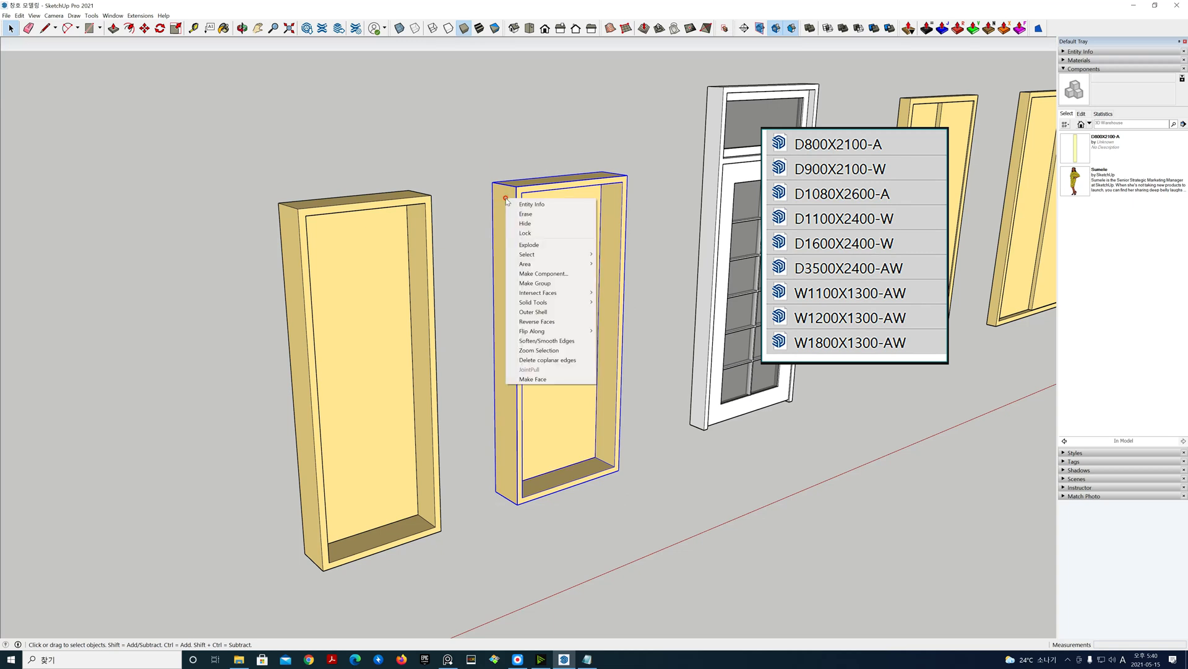
click(545, 273)
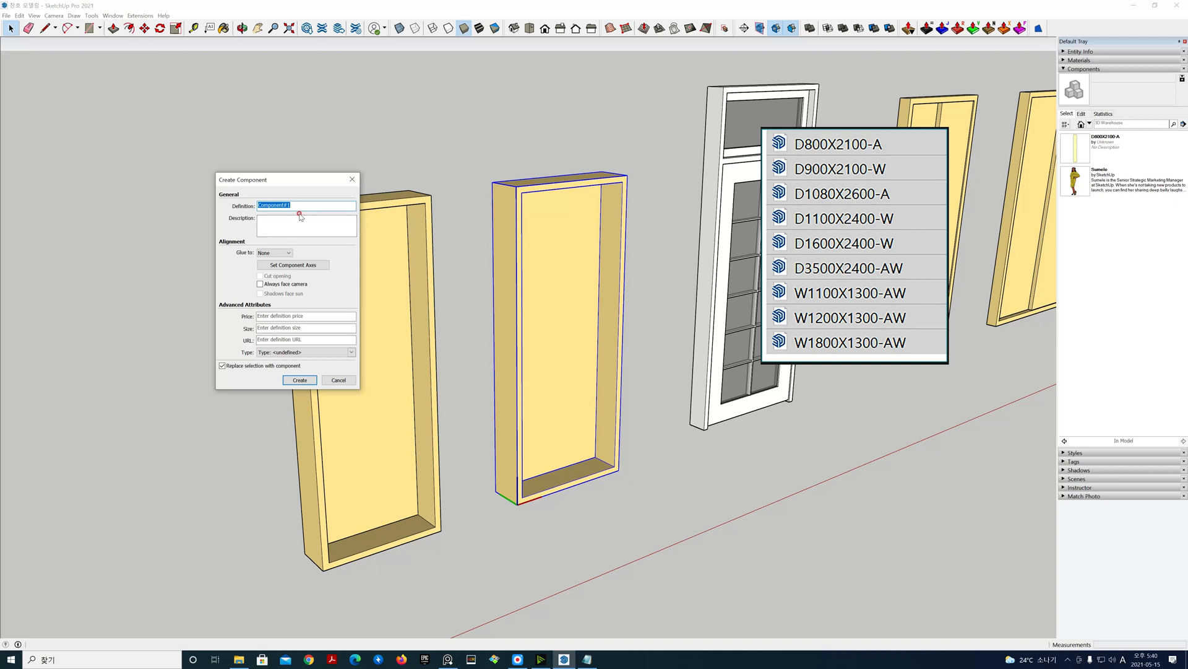
text(D900X2100-W)
click(280, 253)
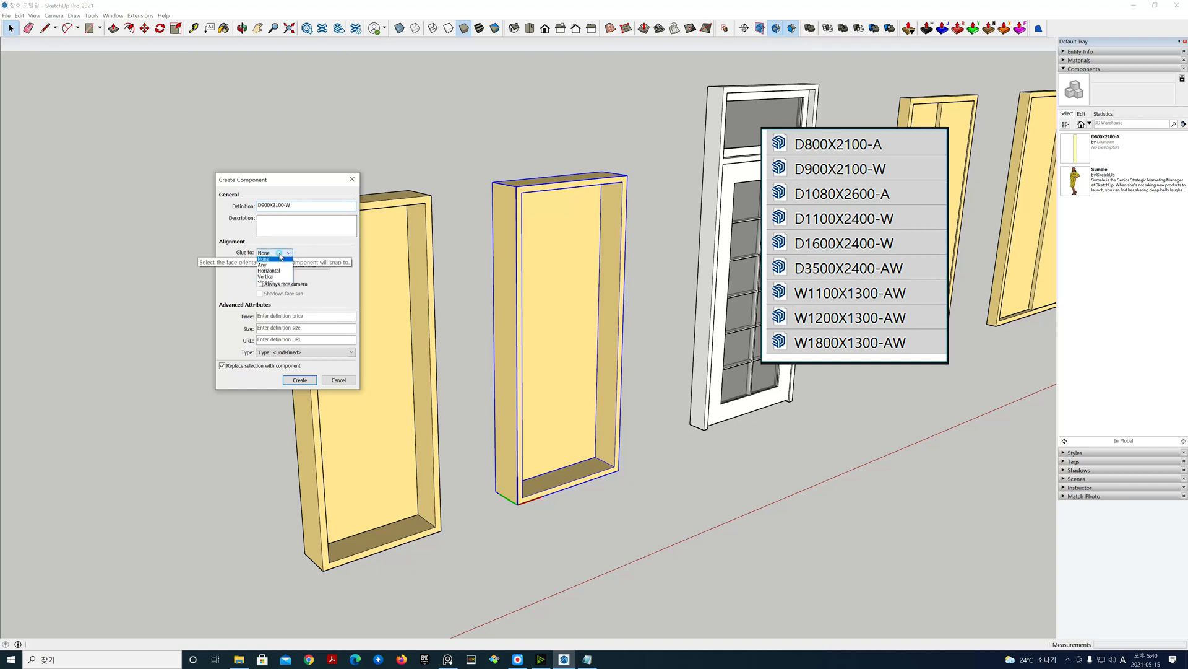
click(279, 279)
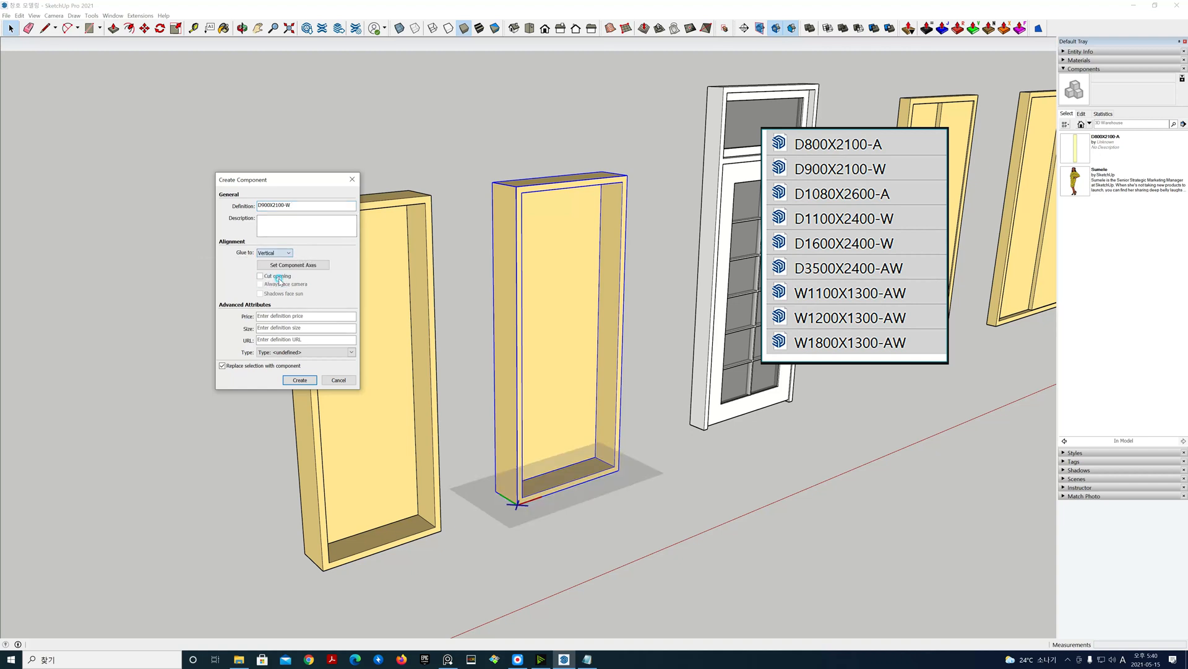
Set the component axes at the midpoint of the frame's bottom side edge, red toward the rear and green upward, and create the component
click(291, 265)
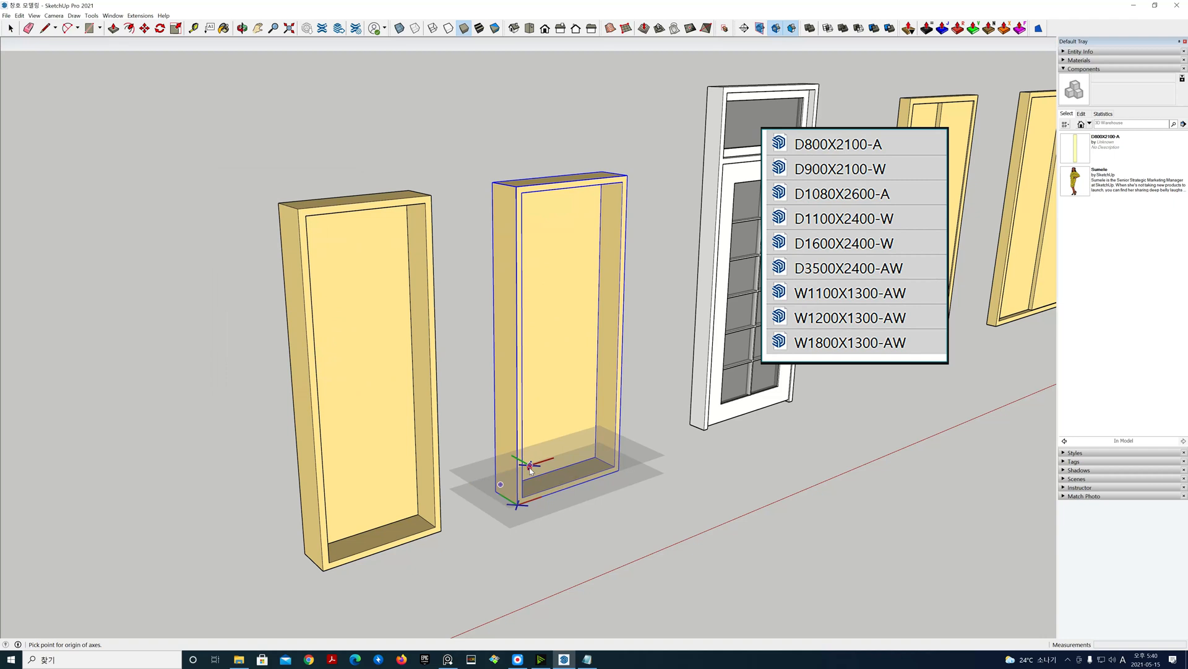
click(505, 497)
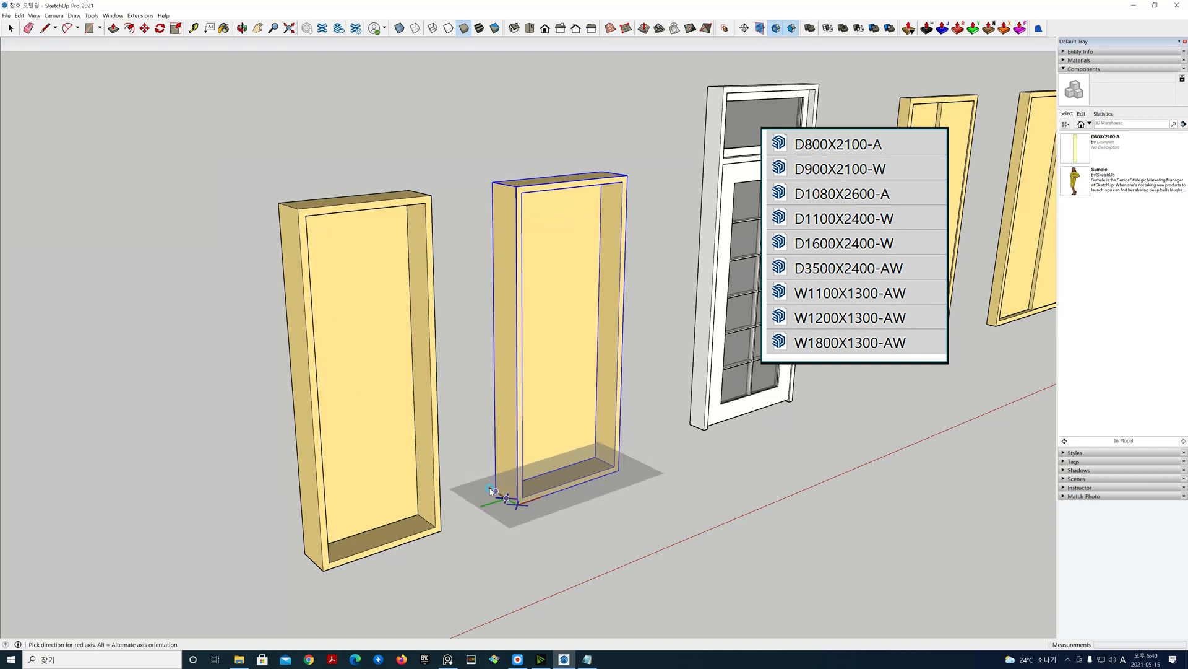
click(477, 480)
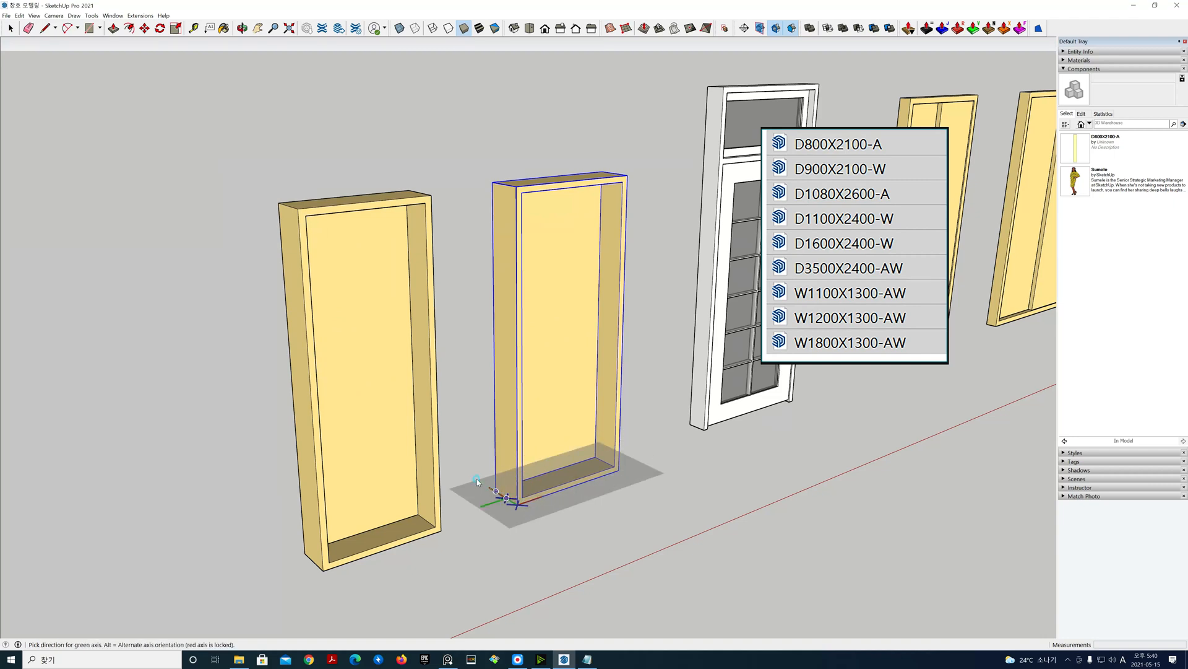
click(505, 446)
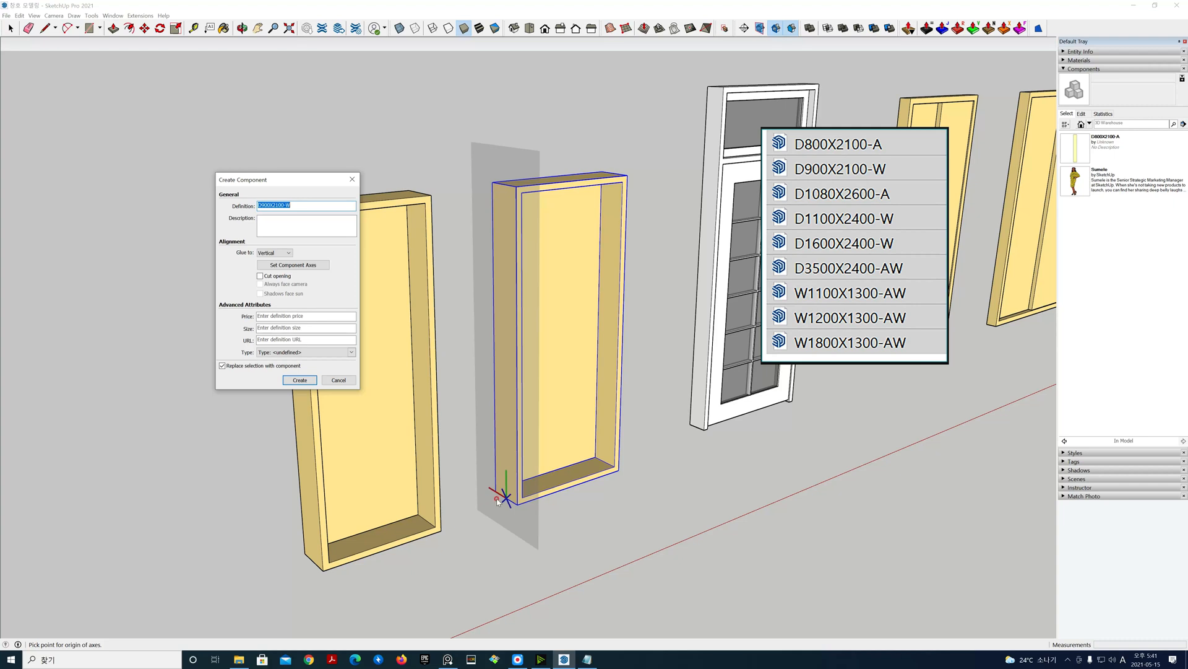
click(297, 384)
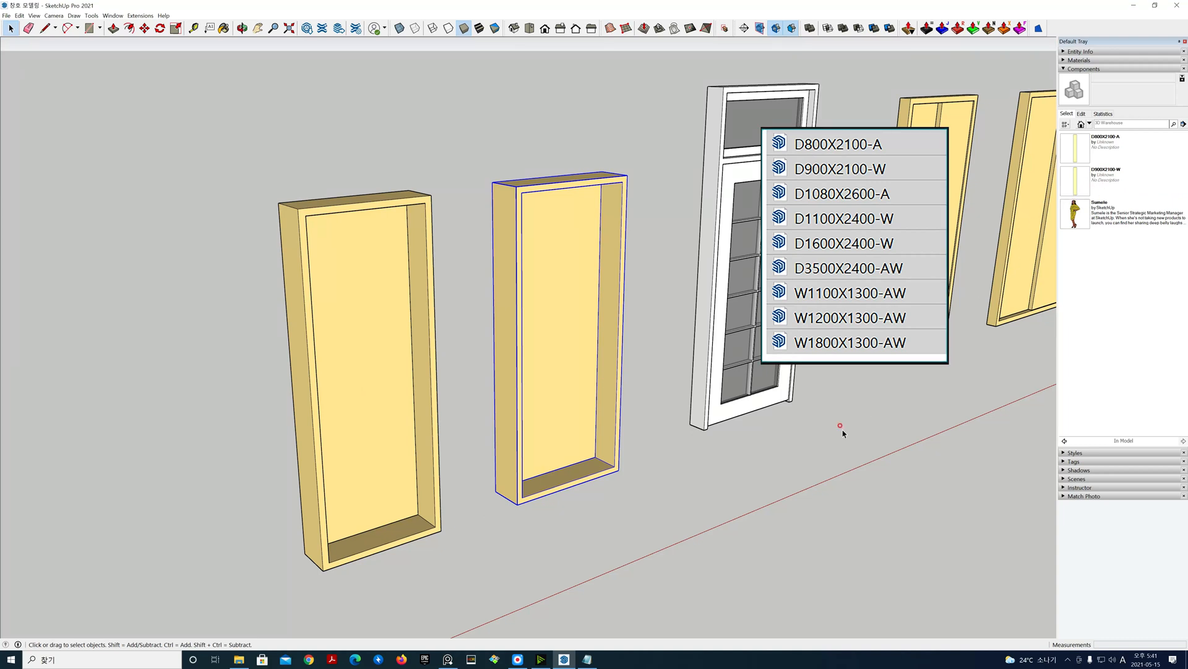
Start a component from the entire white glazed door, with the definition name D1080X2600-A and Vertical glue-to alignment
key(h)
drag(772, 438, 647, 499)
scroll(645, 489, down, 2)
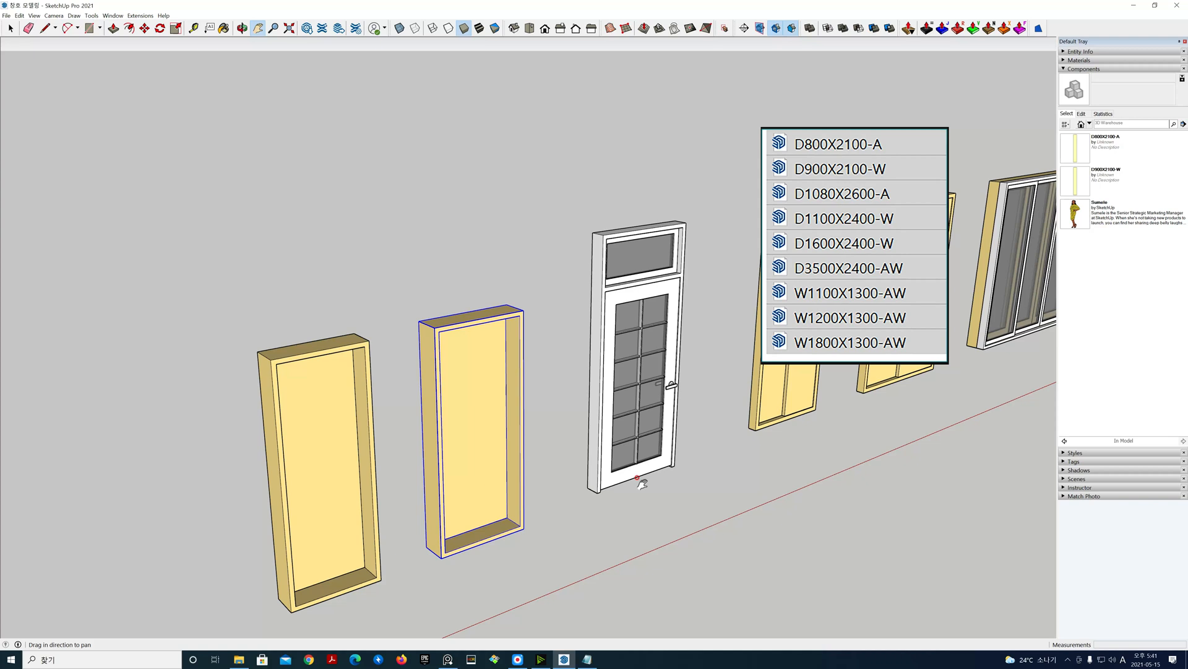
drag(716, 480, 644, 445)
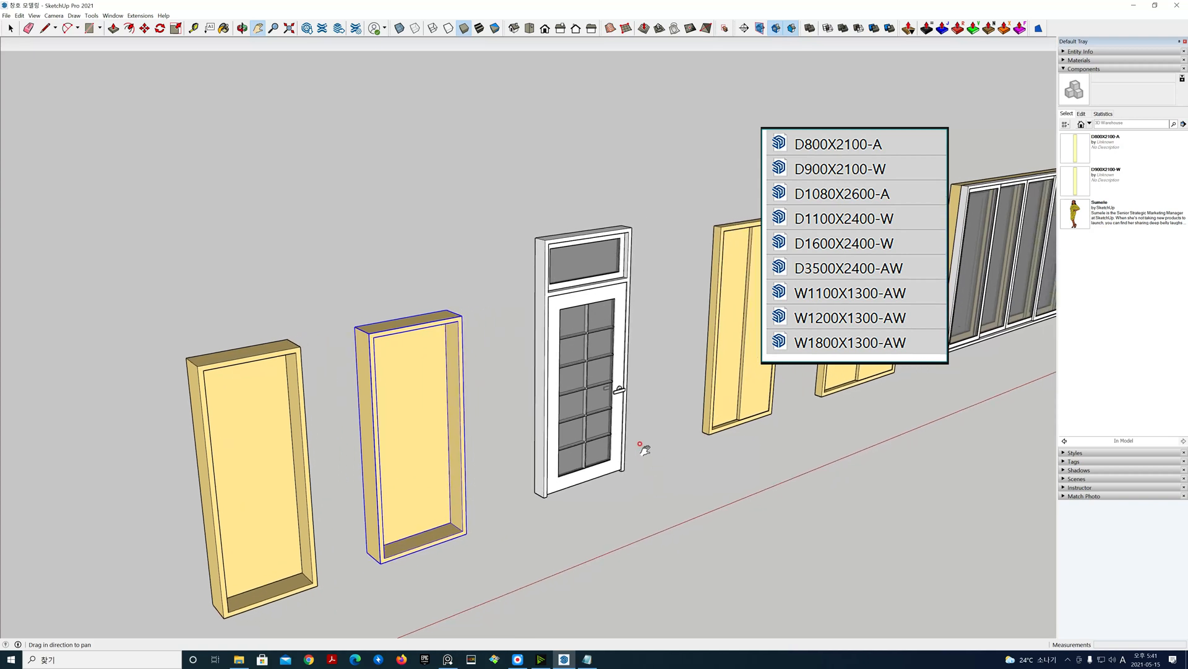
key(space)
click(647, 460)
drag(658, 515, 520, 217)
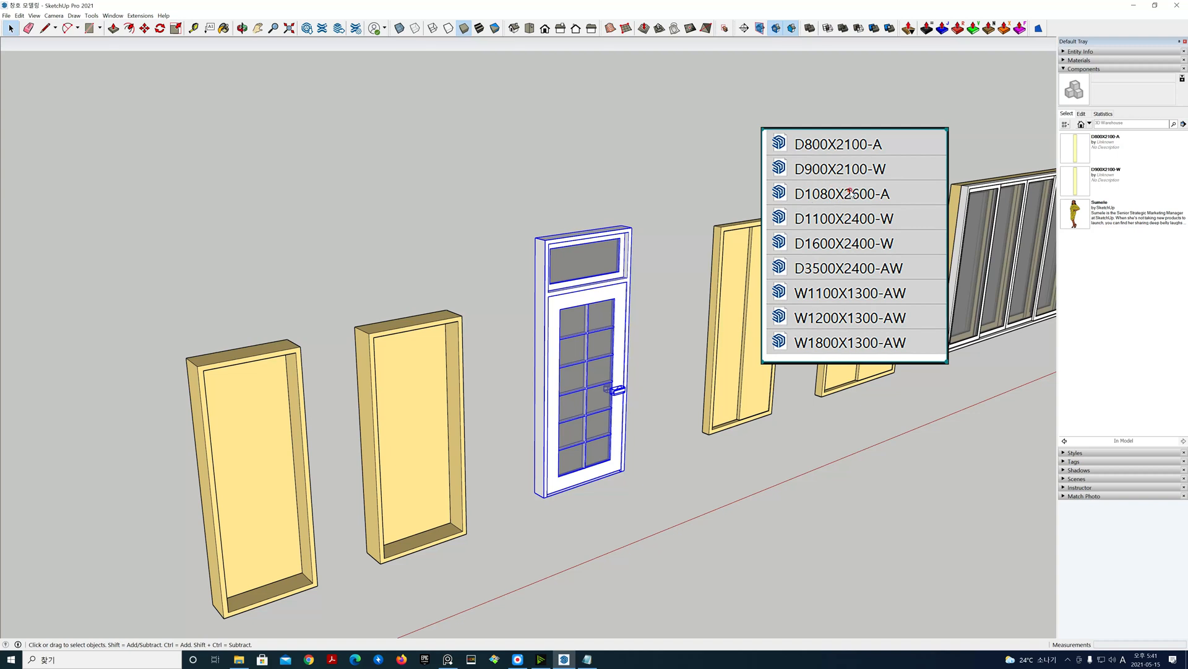
right_click(610, 295)
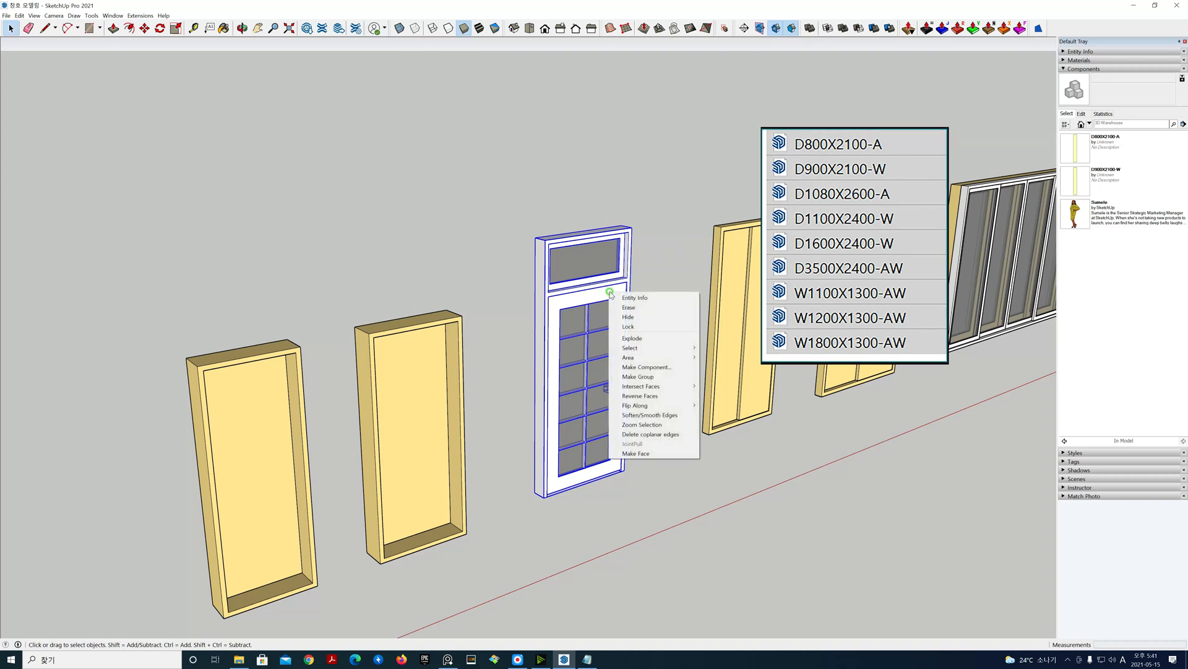
click(632, 369)
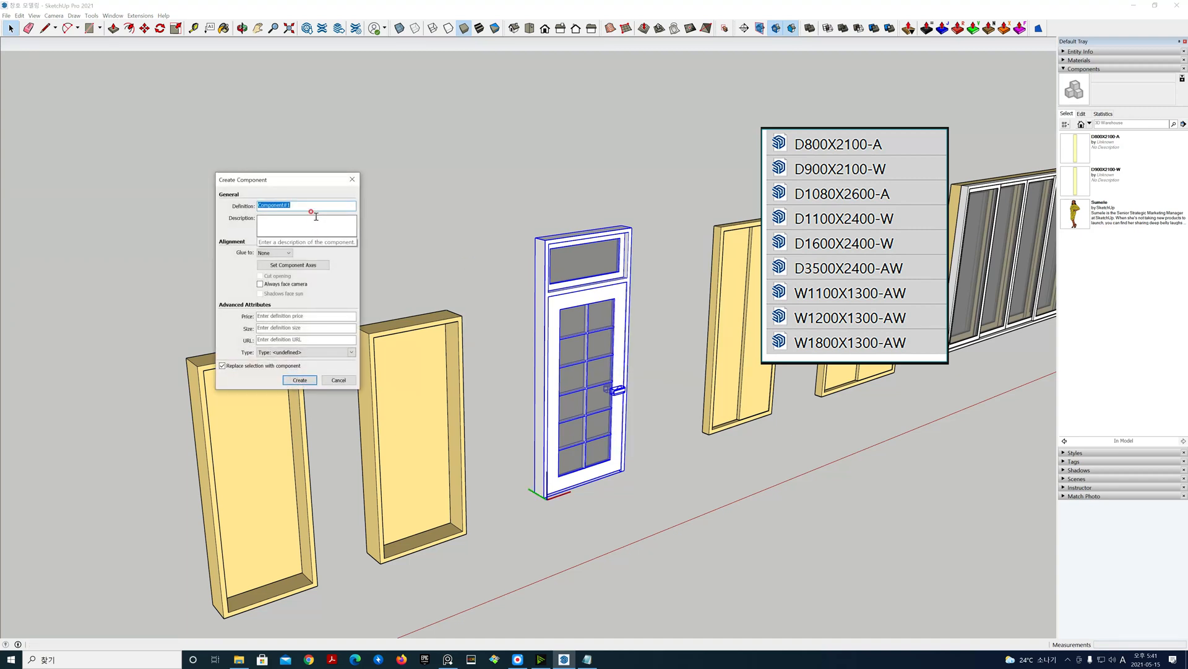
text(D108)
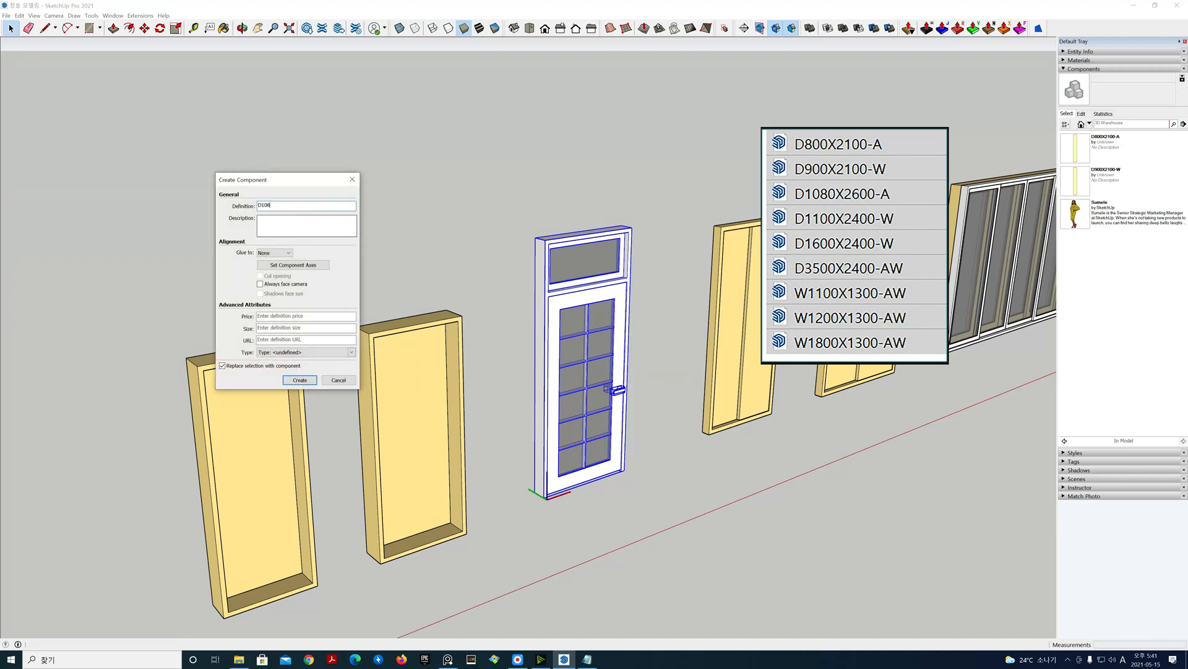
text(0X2)
click(328, 214)
text(600-A)
click(281, 253)
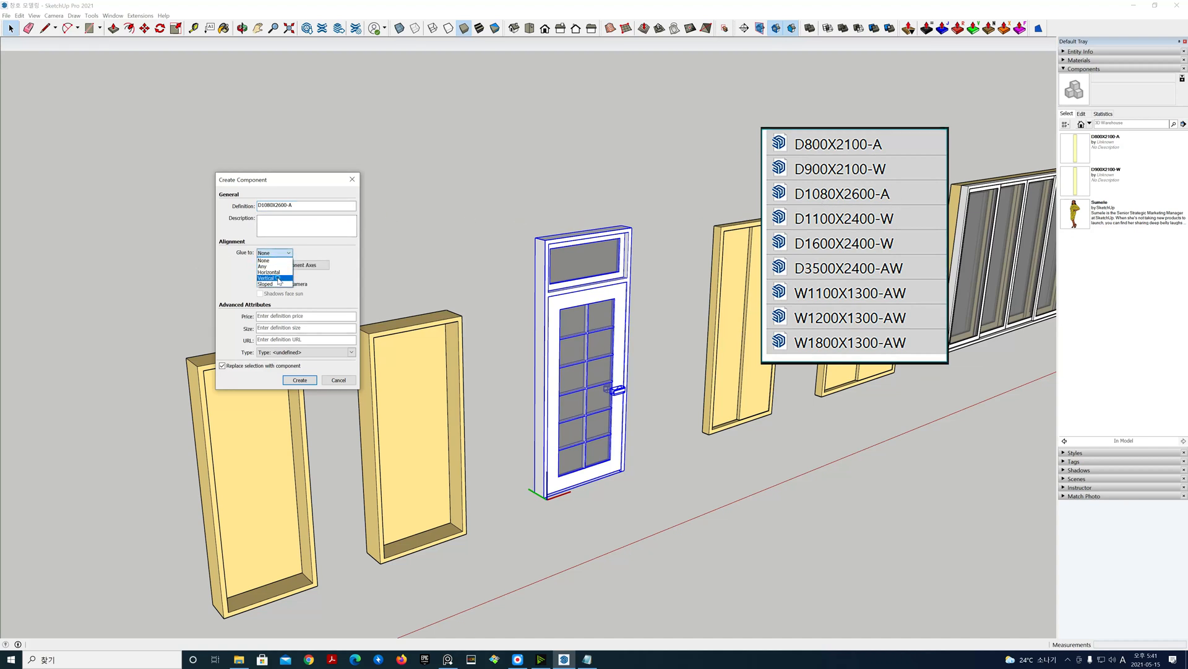
click(278, 278)
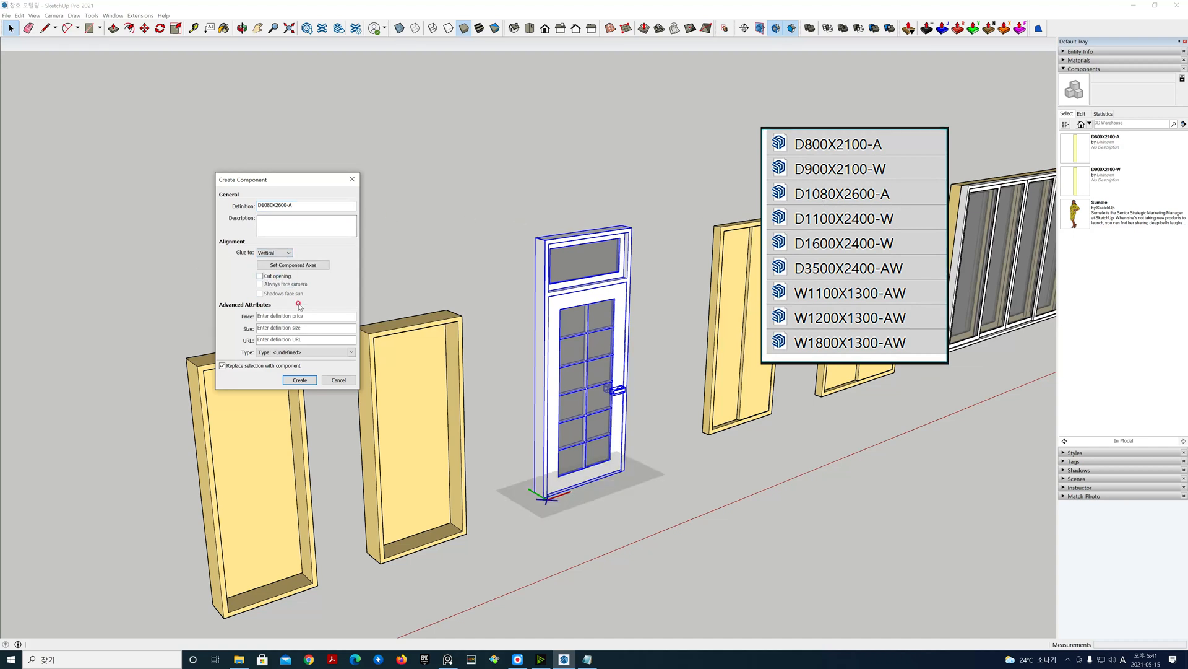
Set the component axes at the glazed door frame's upper rear side corner, red toward the rear and green upward, and create the component
click(305, 266)
scroll(488, 217, up, 3)
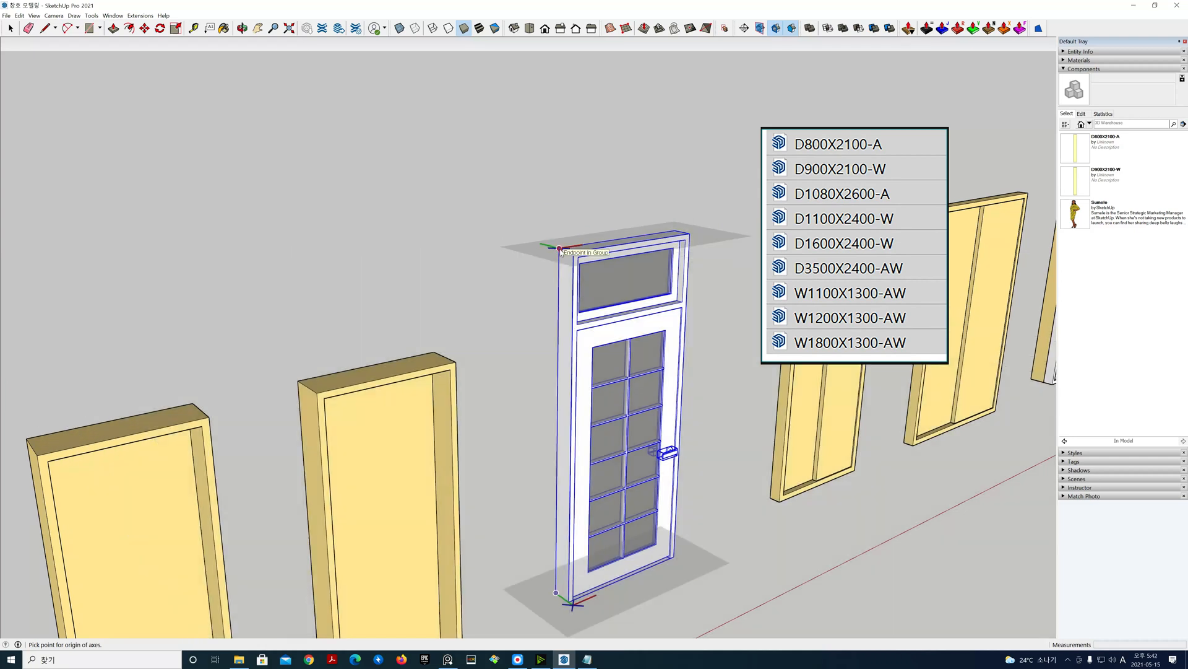
click(559, 248)
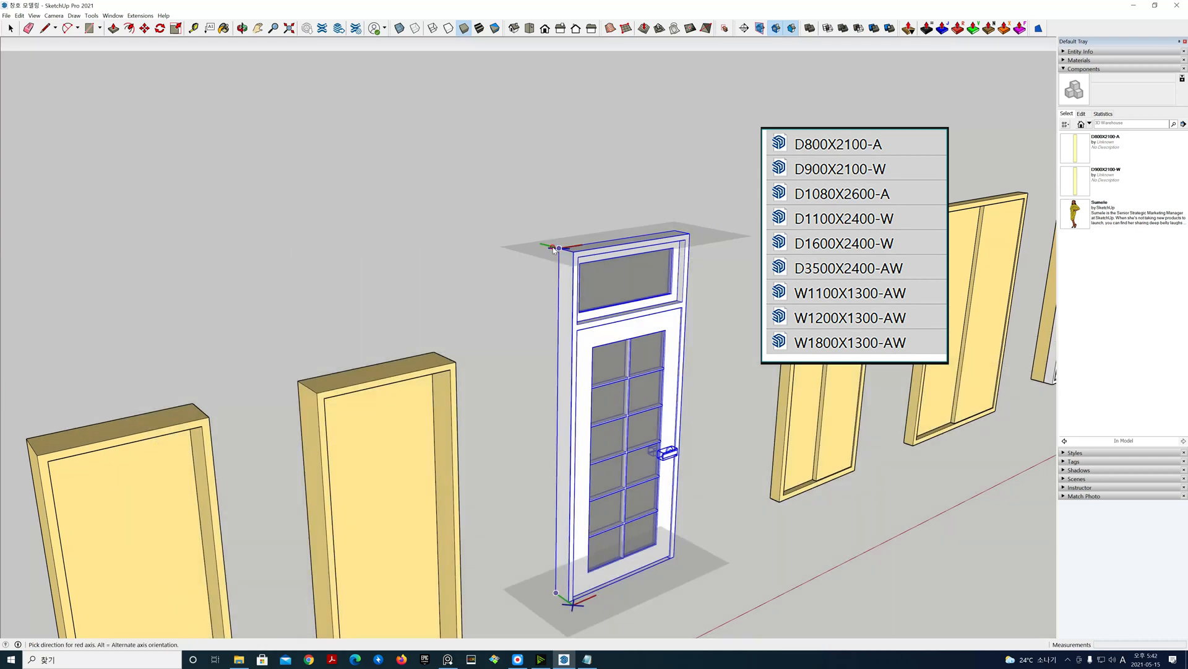
click(520, 240)
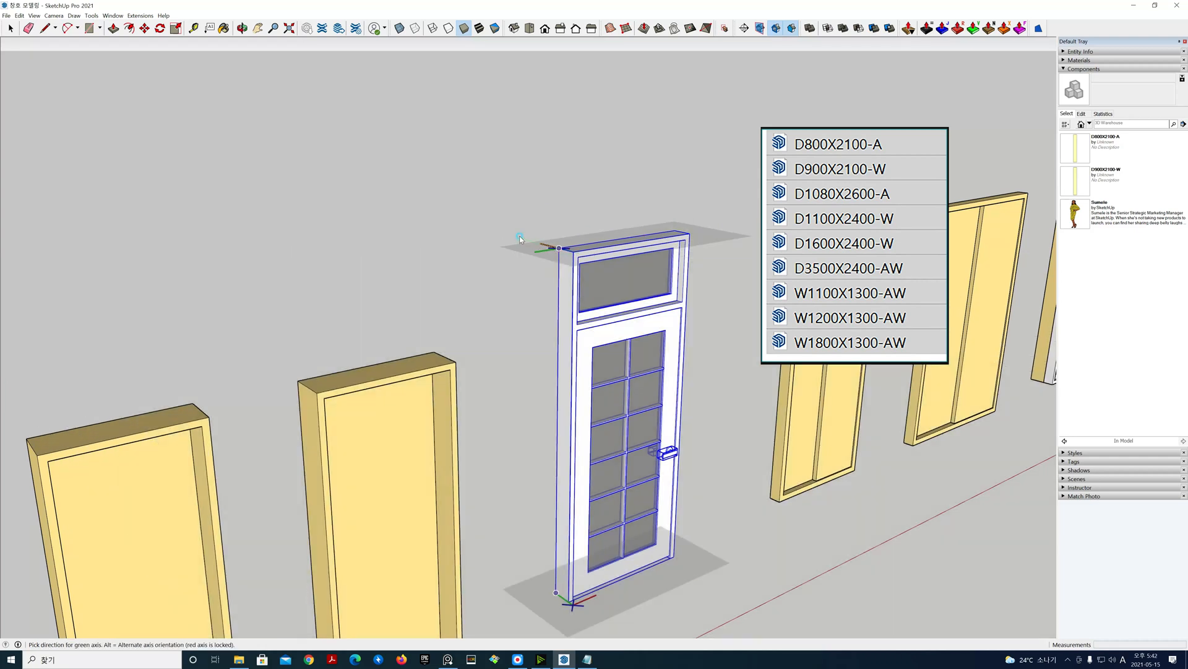
click(558, 201)
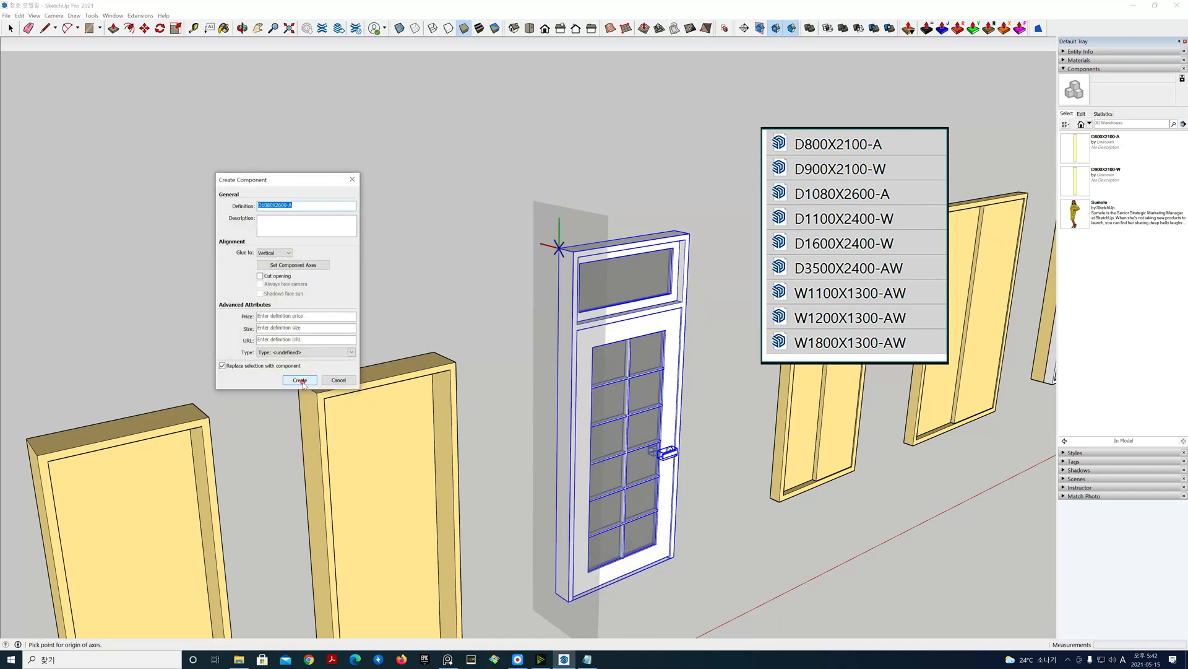
click(302, 380)
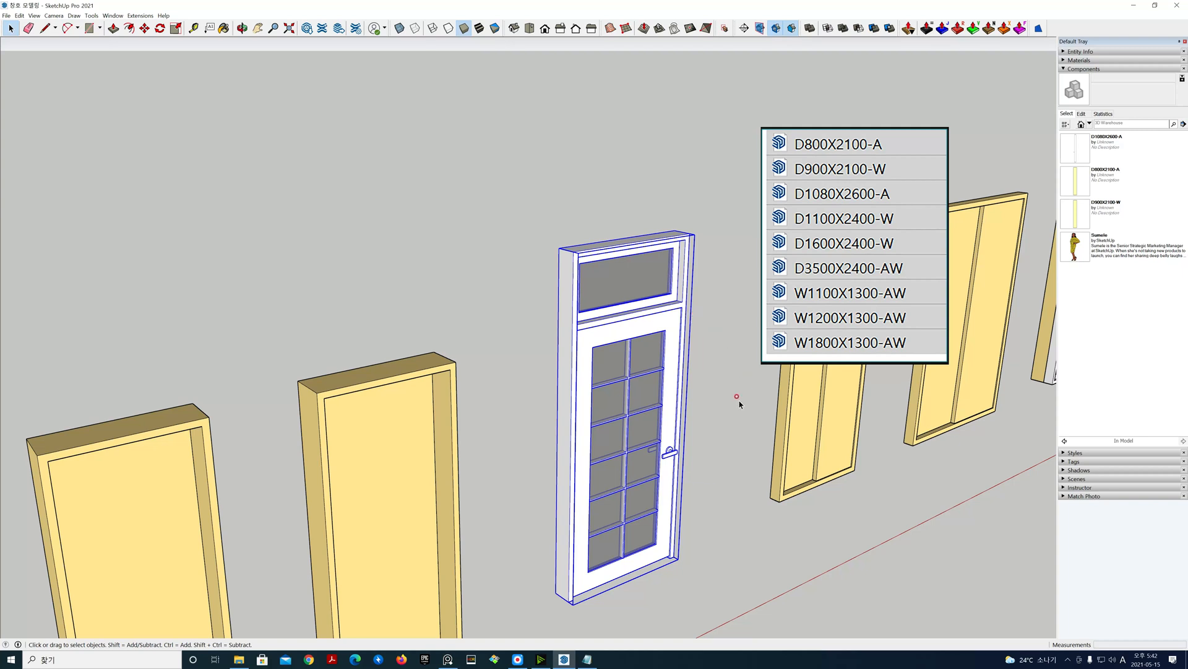
Measure the width of the two-panel door frame next to the glazed door along its top edge
shift+middle_drag(739, 399, 421, 380)
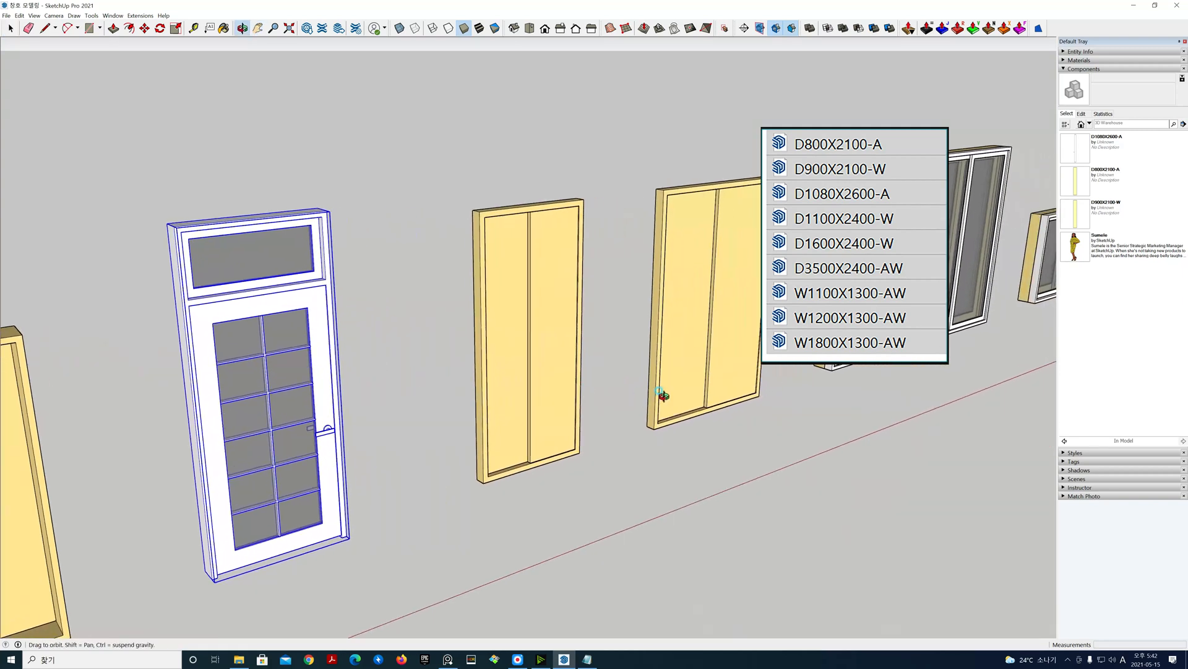
shift+middle_drag(663, 398, 507, 406)
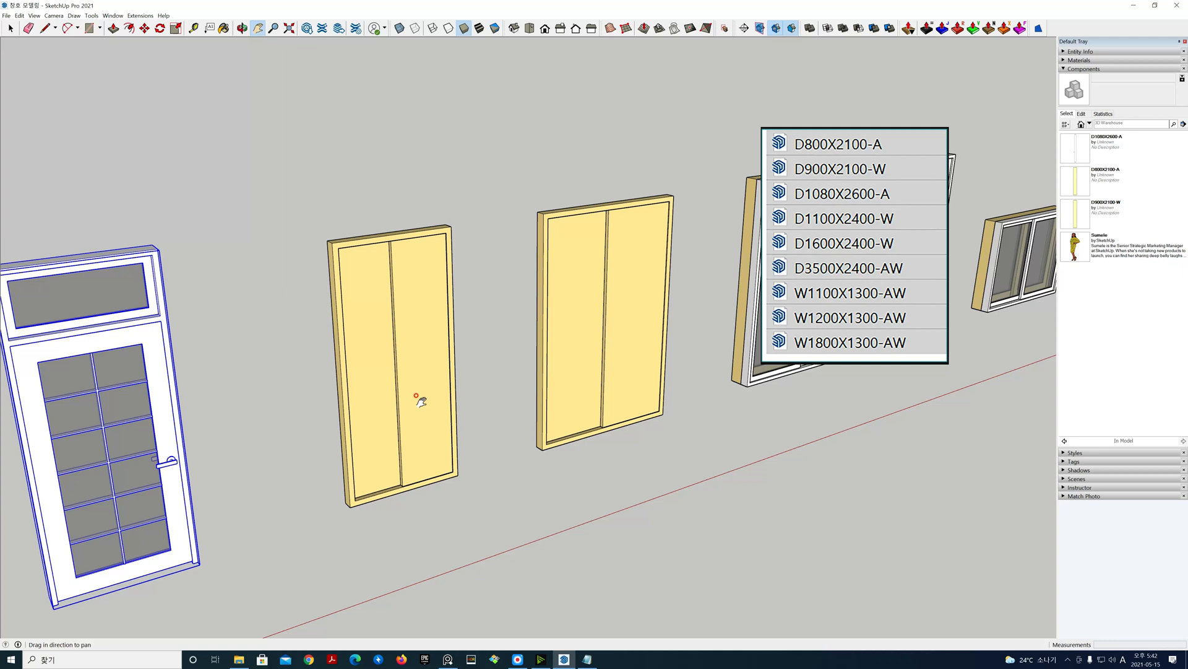
drag(421, 401, 425, 424)
key(space)
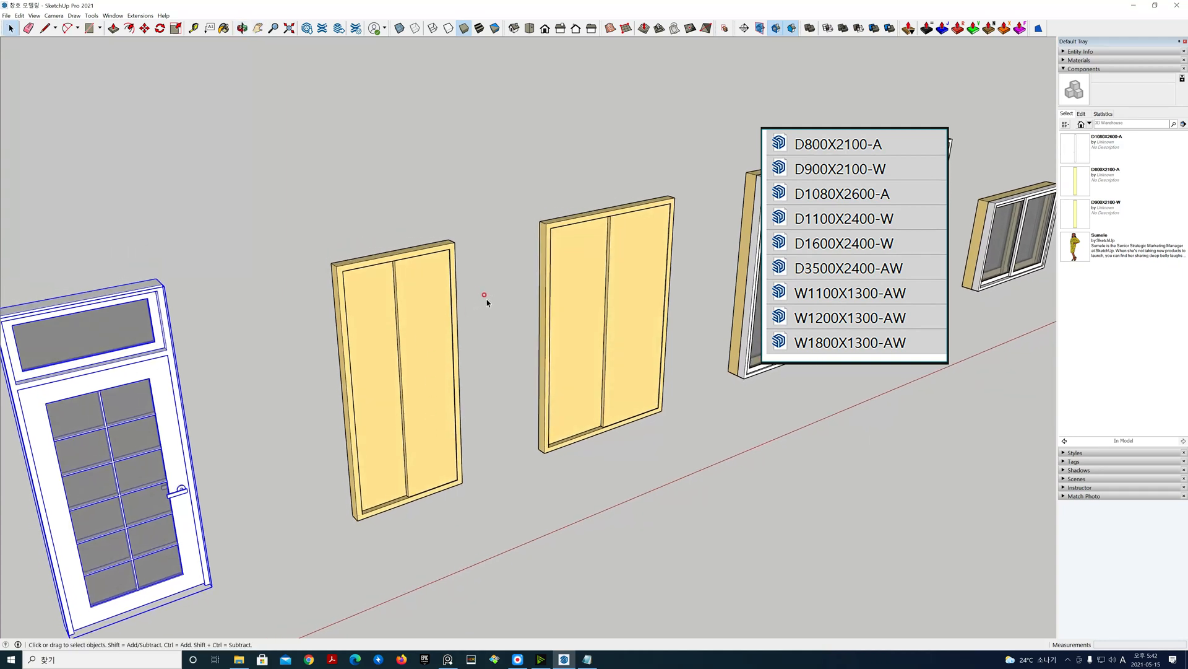
key(t)
click(336, 266)
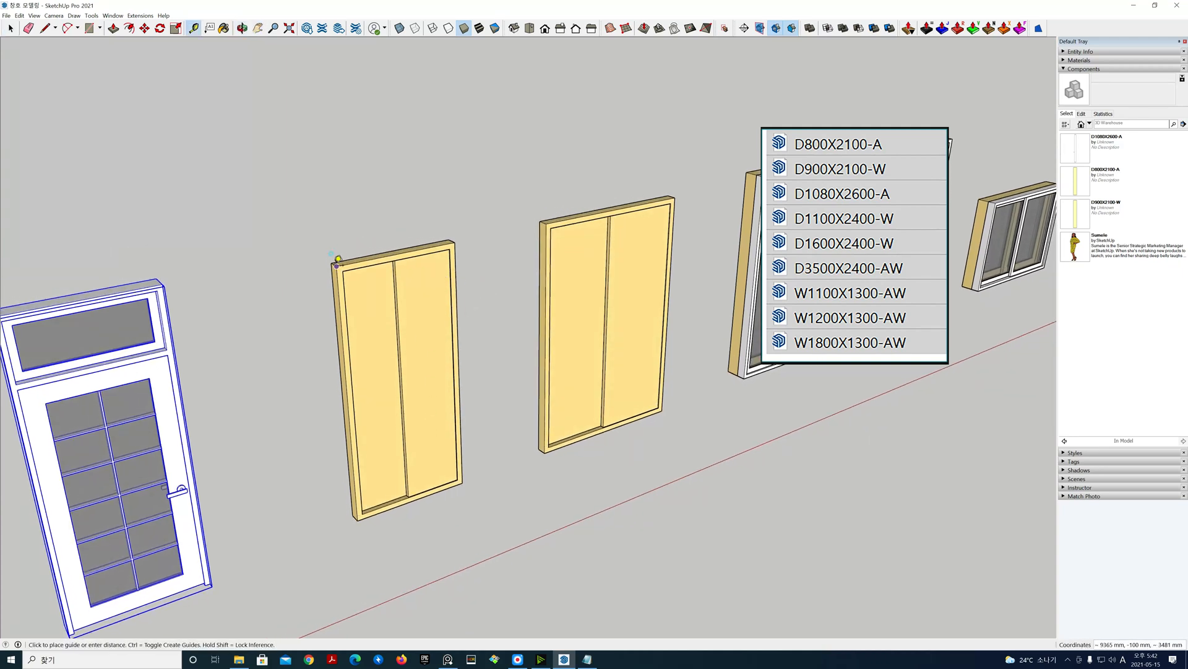
click(443, 234)
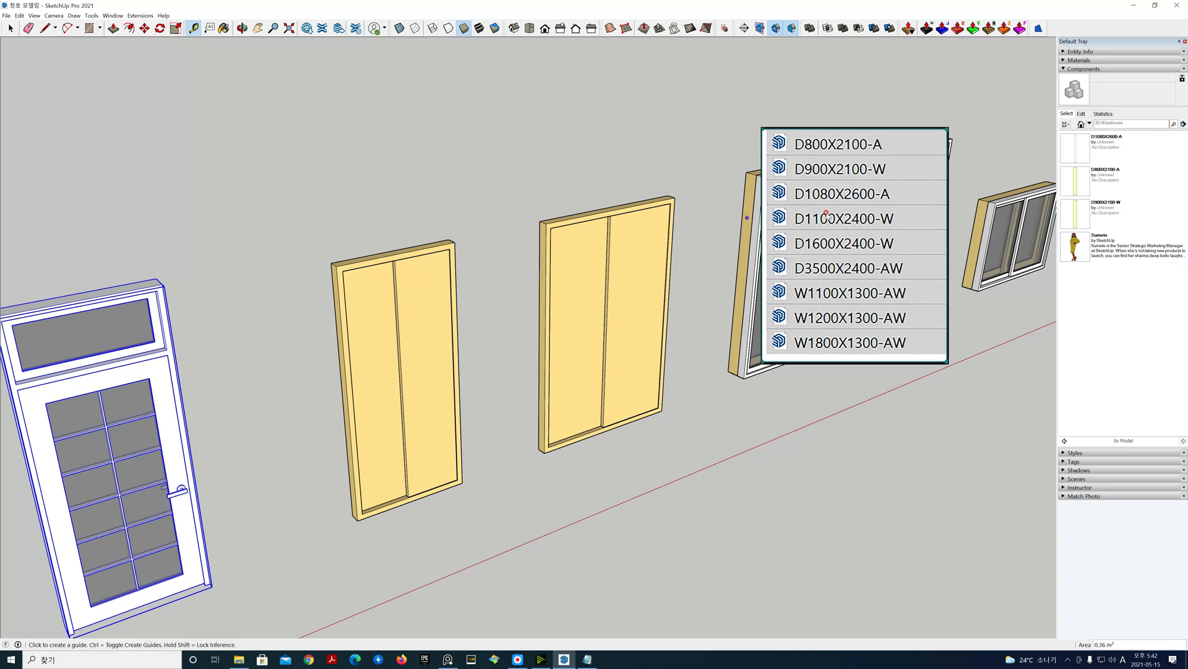
key(space)
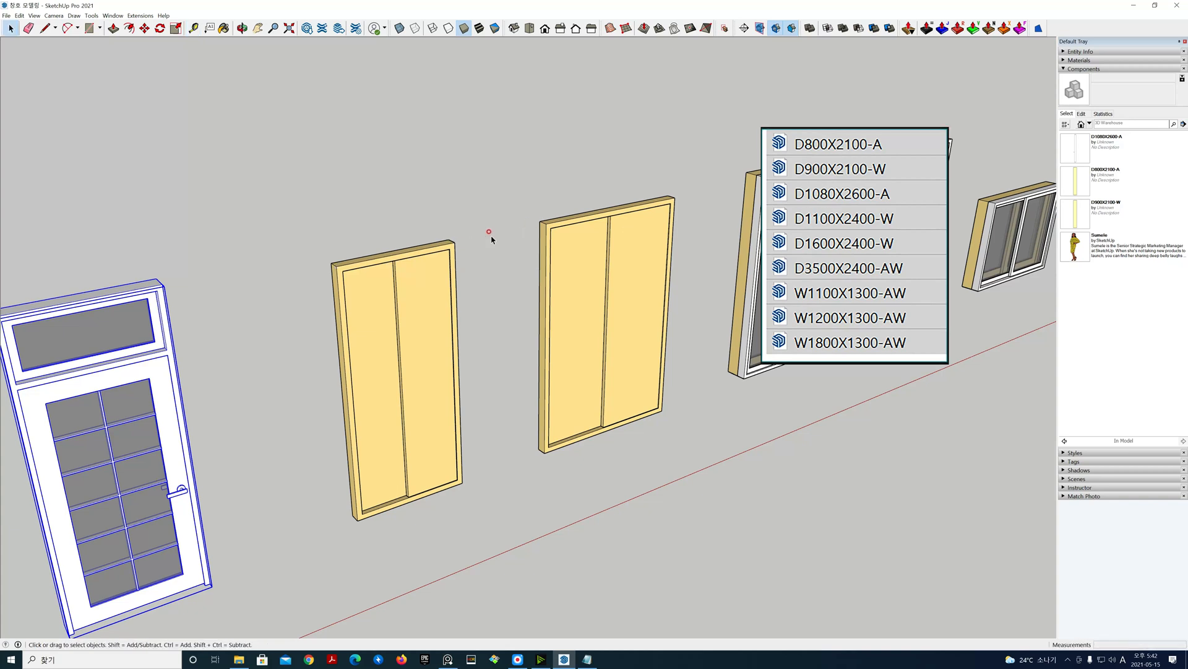
Start a component from the narrower two-panel door beside the glazed door, with the definition name D1100X2400-W and Vertical glue-to alignment
drag(486, 555, 316, 235)
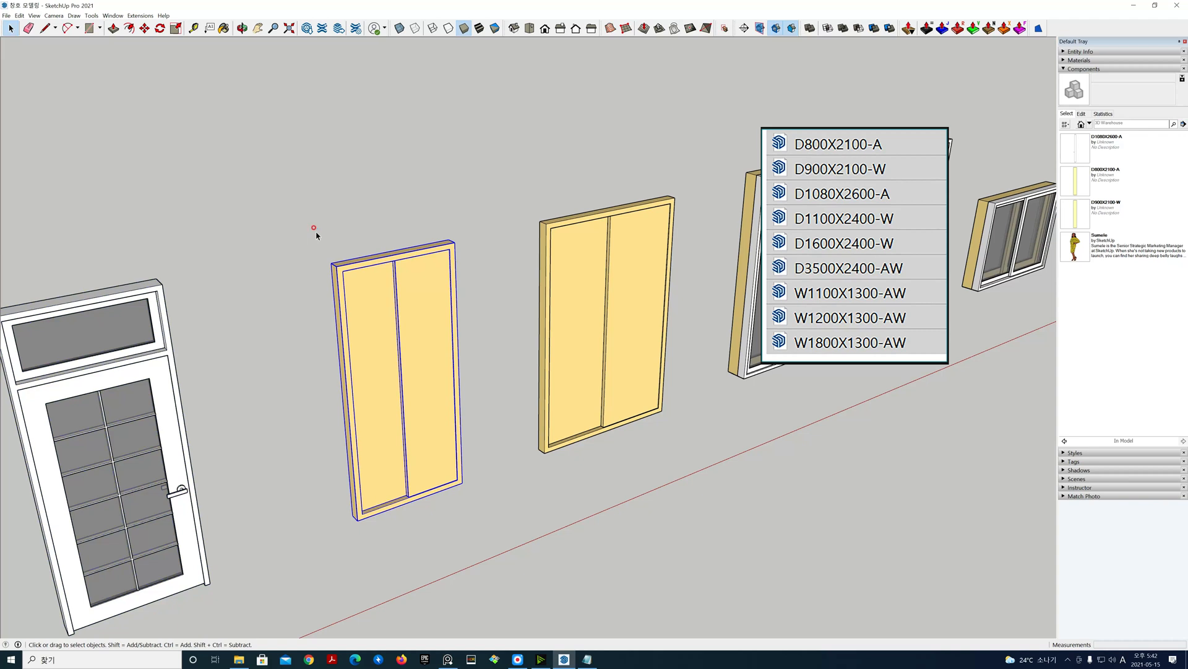
right_click(421, 307)
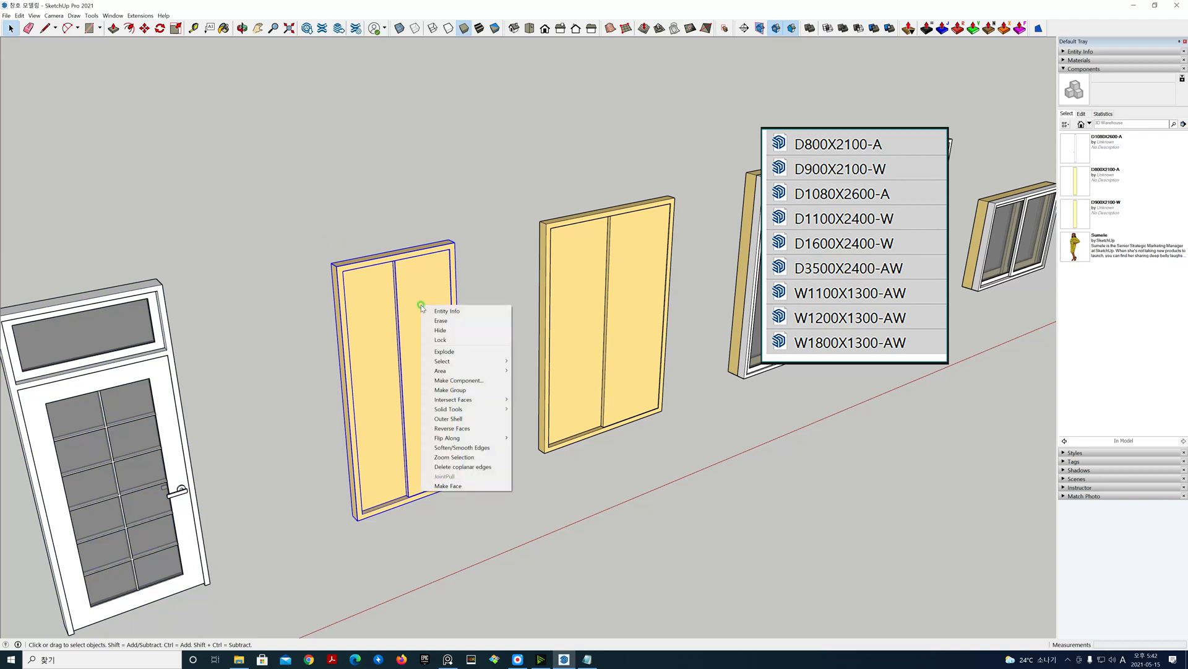
click(459, 380)
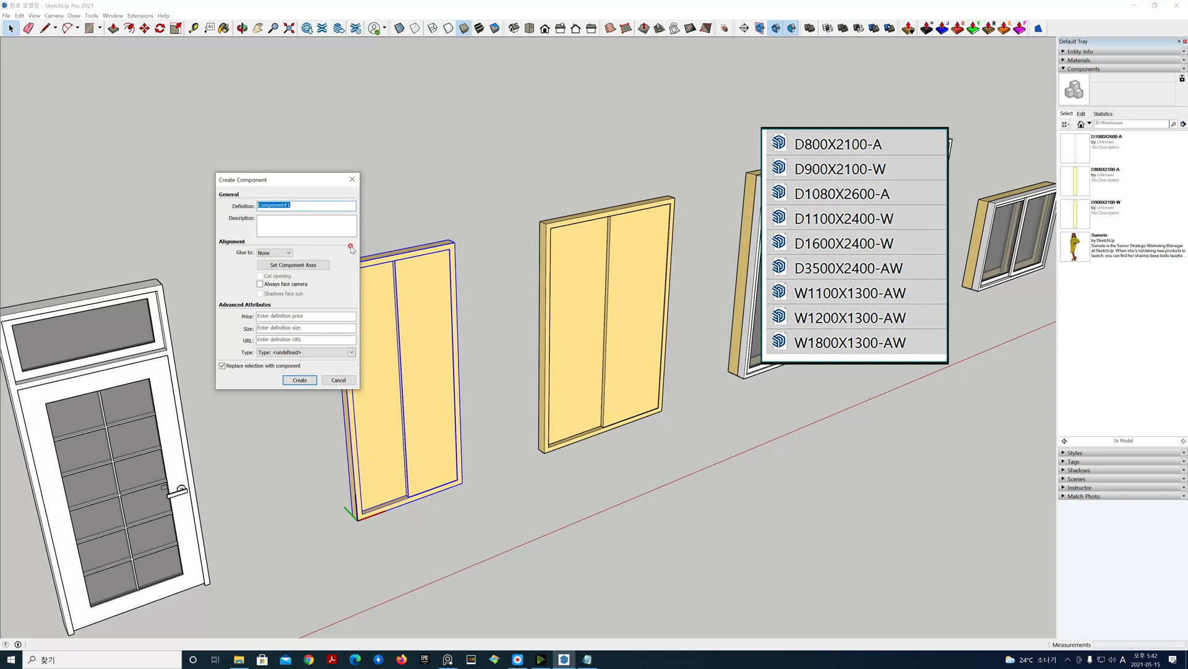
text(D1100X2400-W)
click(277, 253)
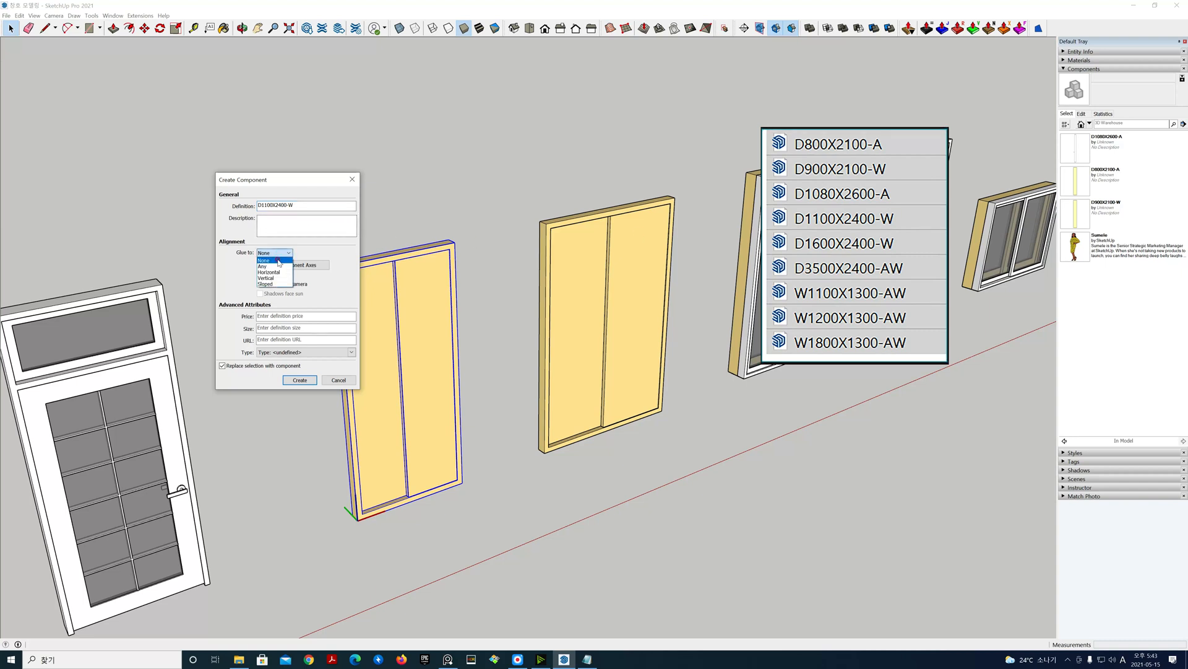
click(278, 278)
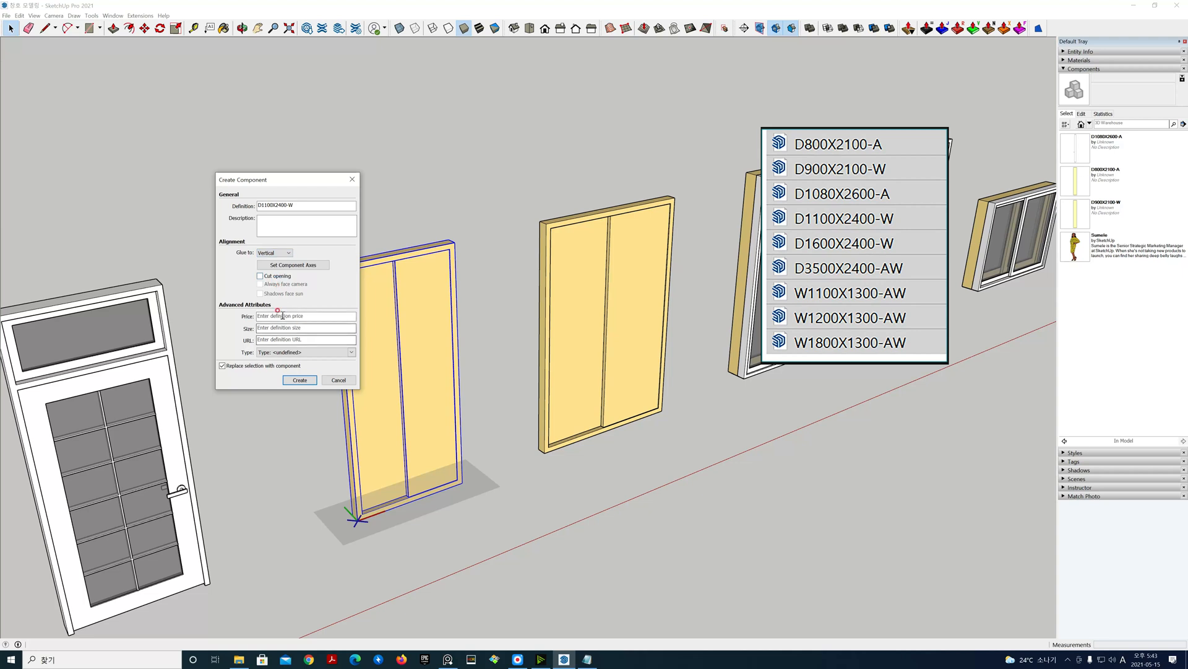
Set the component axes at the narrower two-panel door frame's upper left corner, red toward the rear and green upward, and create the component
click(268, 266)
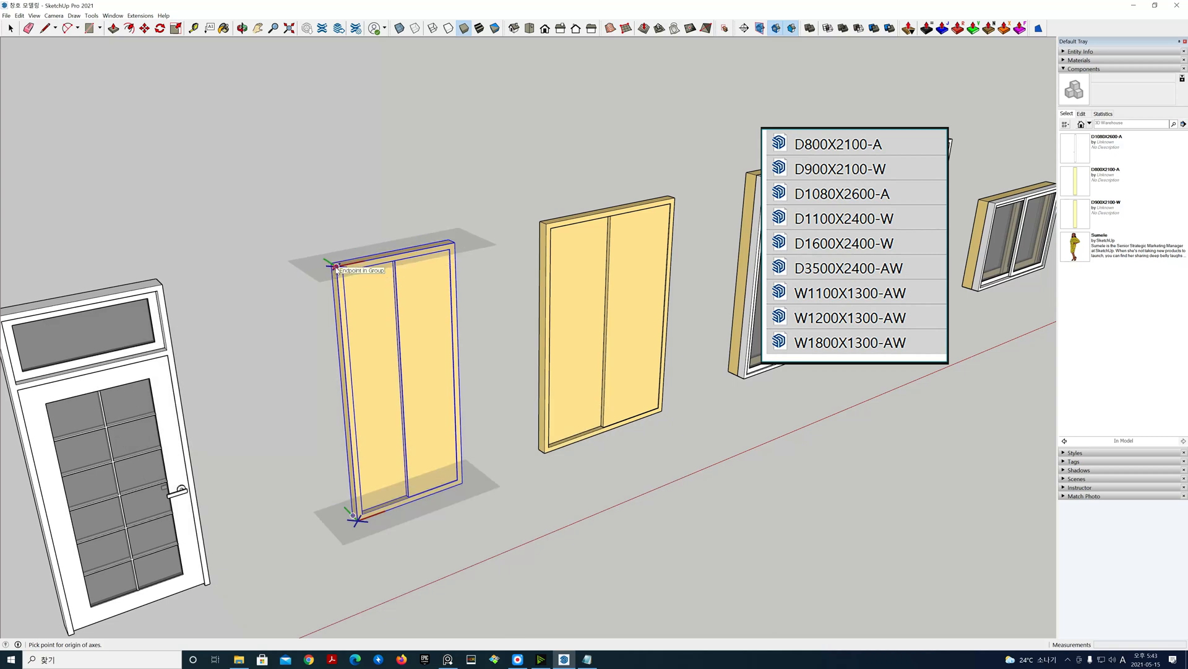
click(336, 266)
click(314, 260)
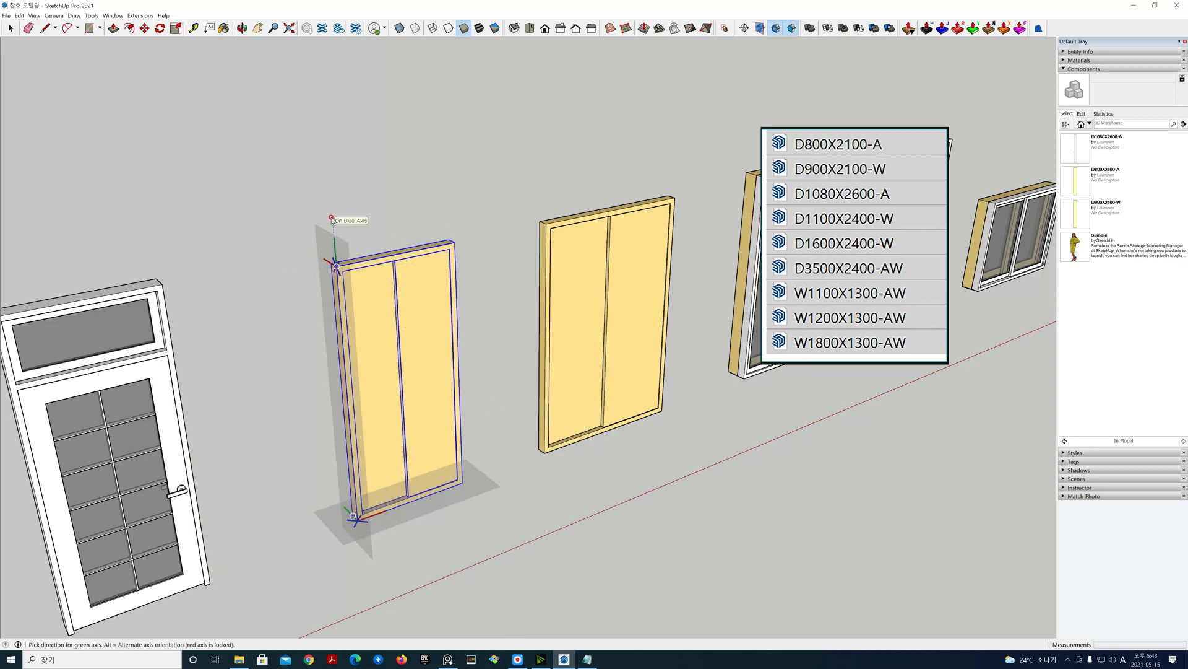
click(331, 220)
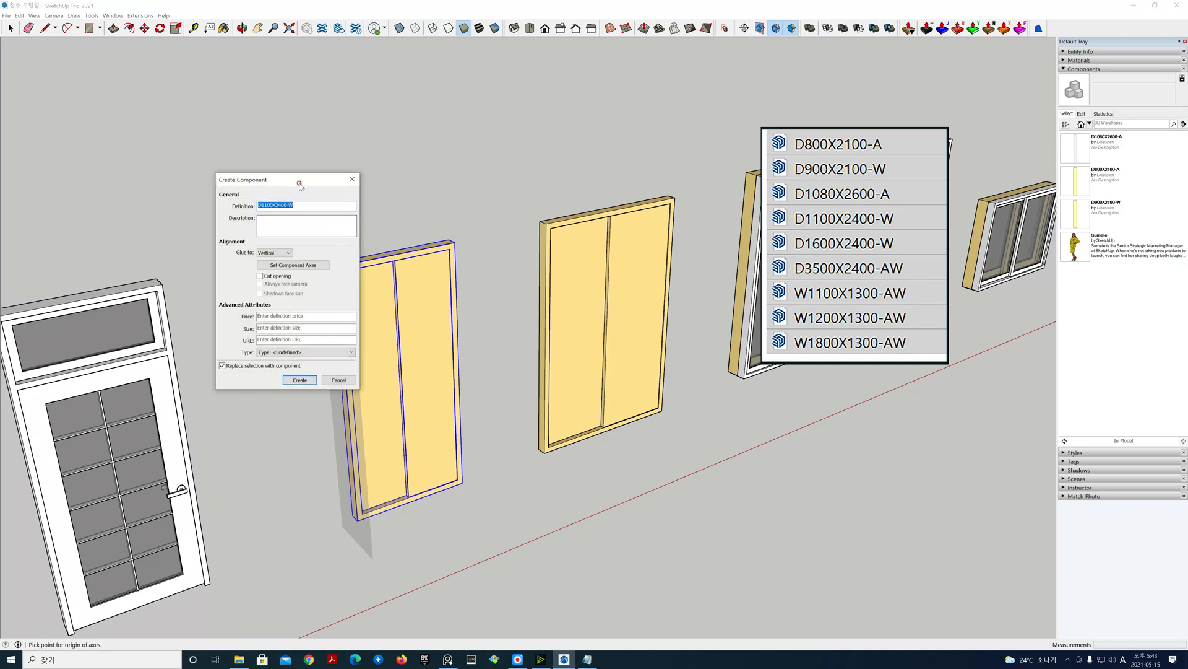
drag(299, 184, 162, 160)
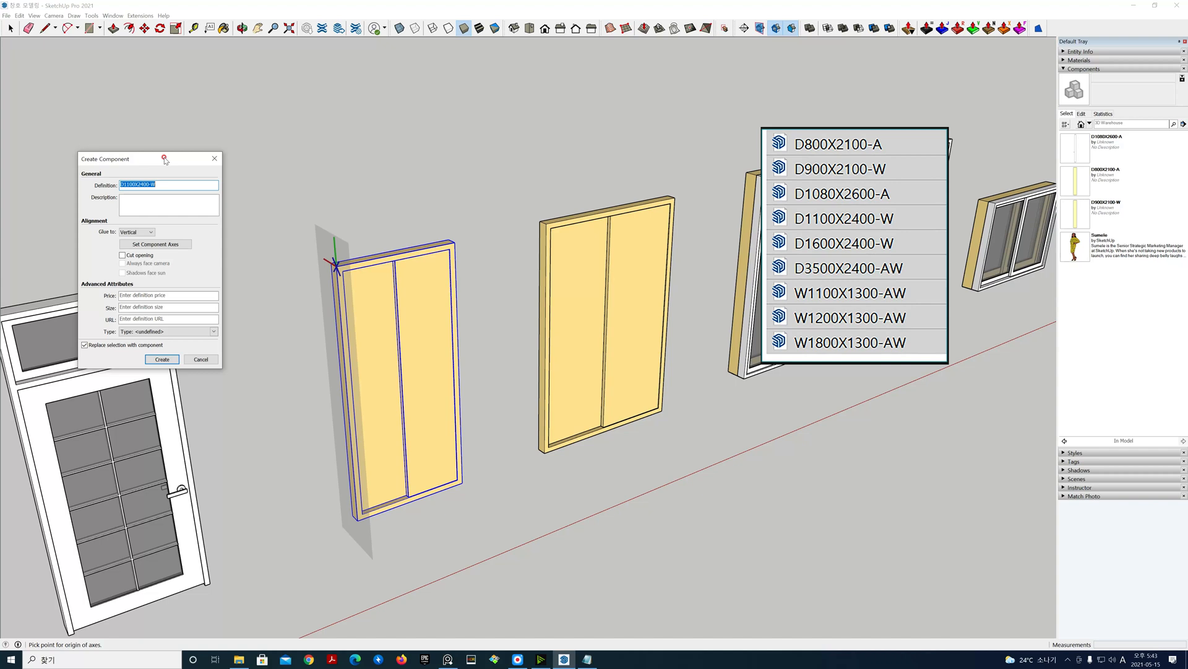
click(168, 360)
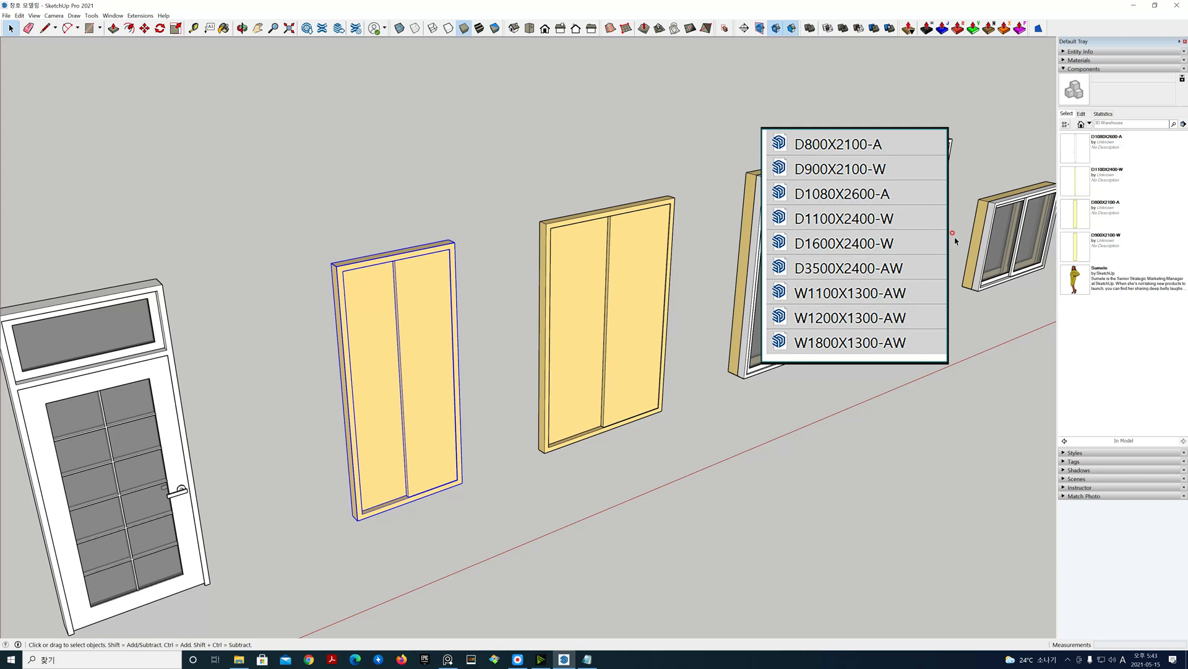
Start a component from the wider two-panel door, with the definition name D1600X2400-W and Vertical glue-to alignment
scroll(485, 356, down, 3)
scroll(485, 357, up, 3)
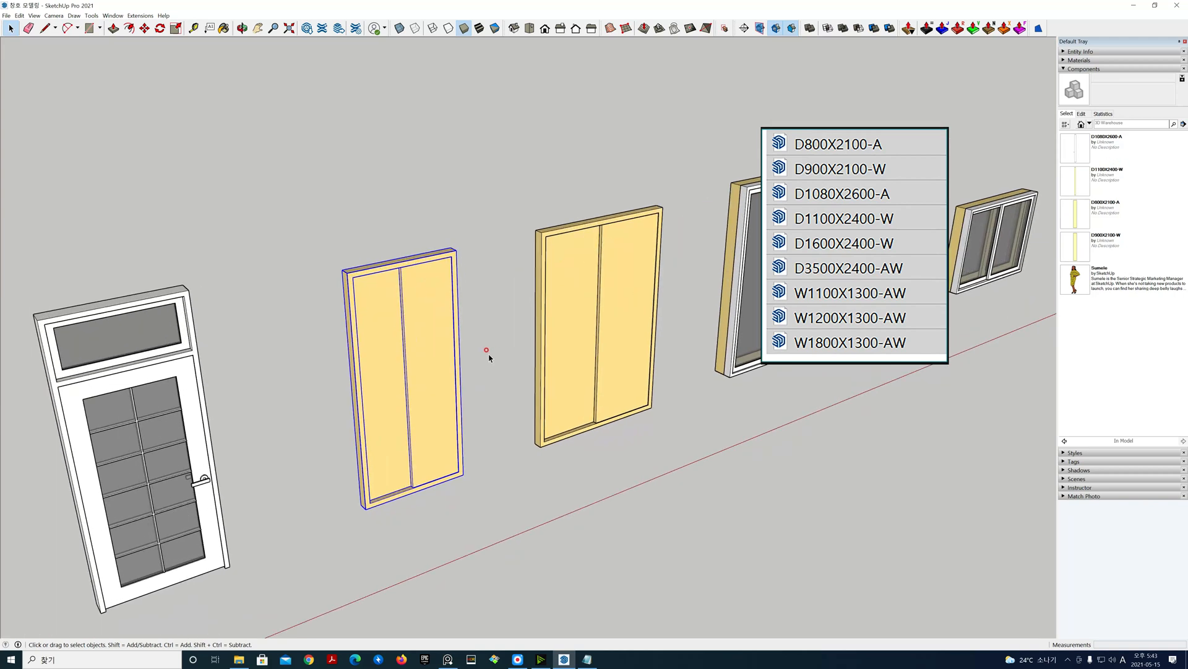
shift+middle_drag(581, 349, 461, 359)
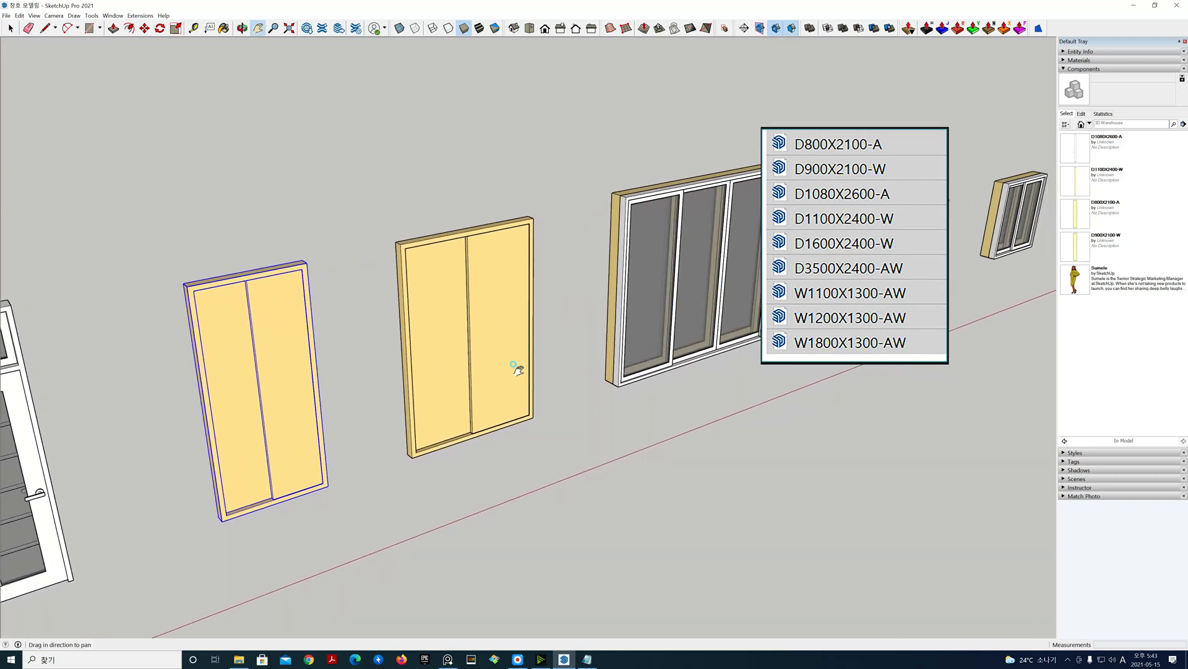
drag(533, 453, 365, 214)
right_click(436, 276)
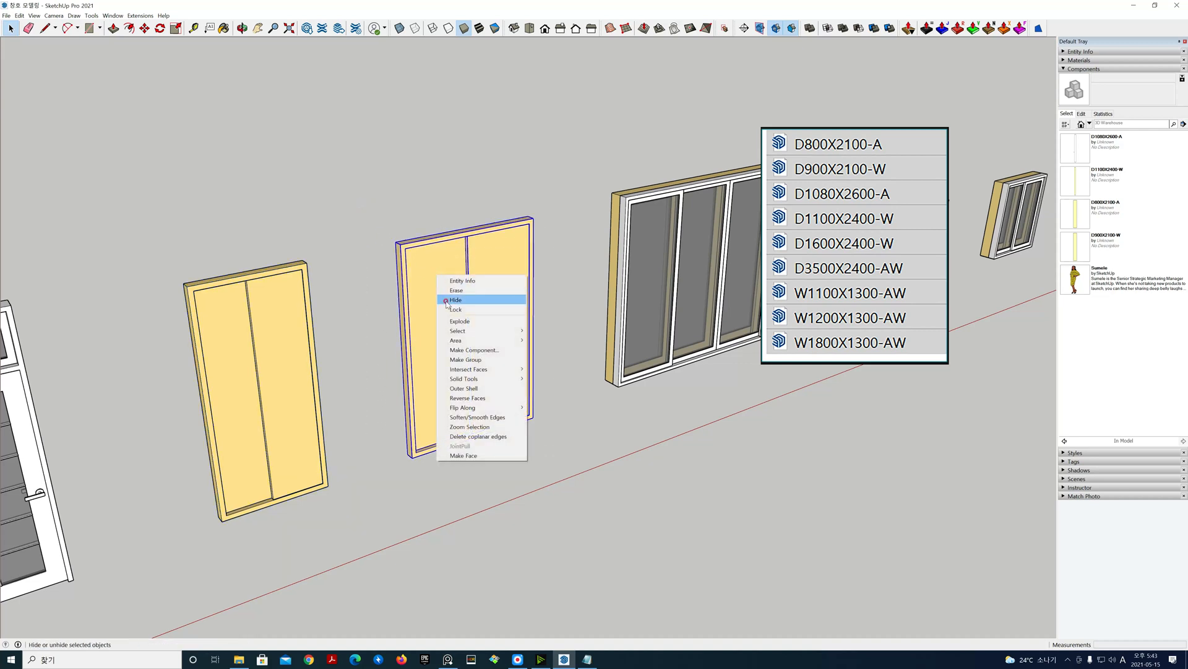
click(472, 350)
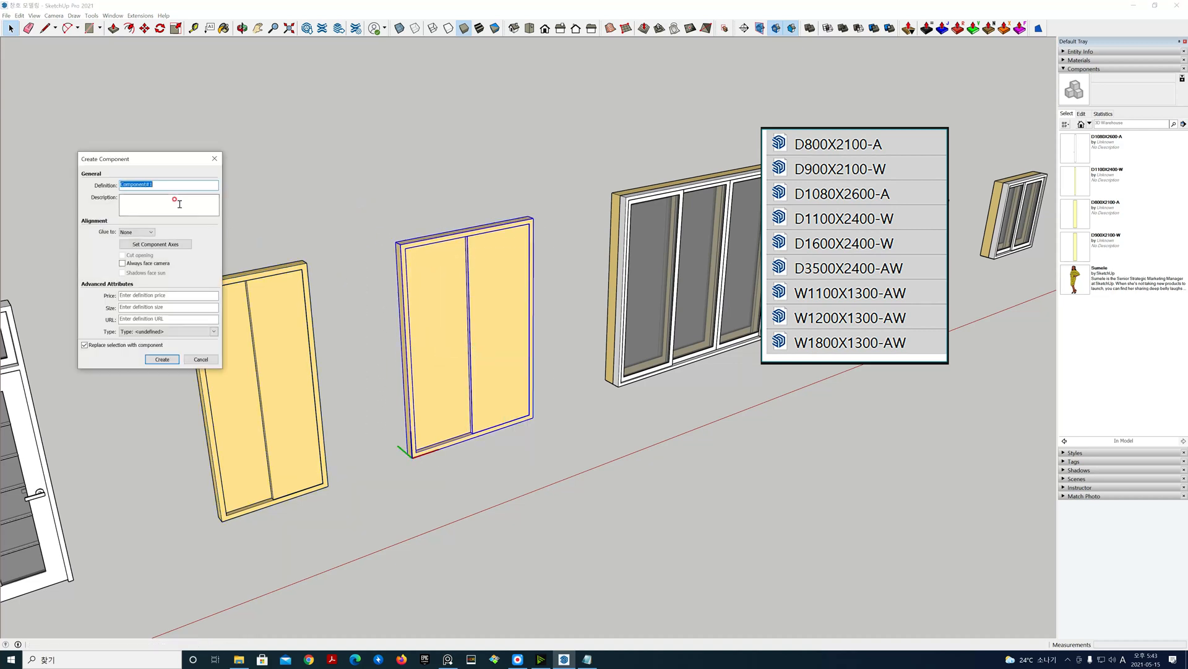
text(D1600X2400-W)
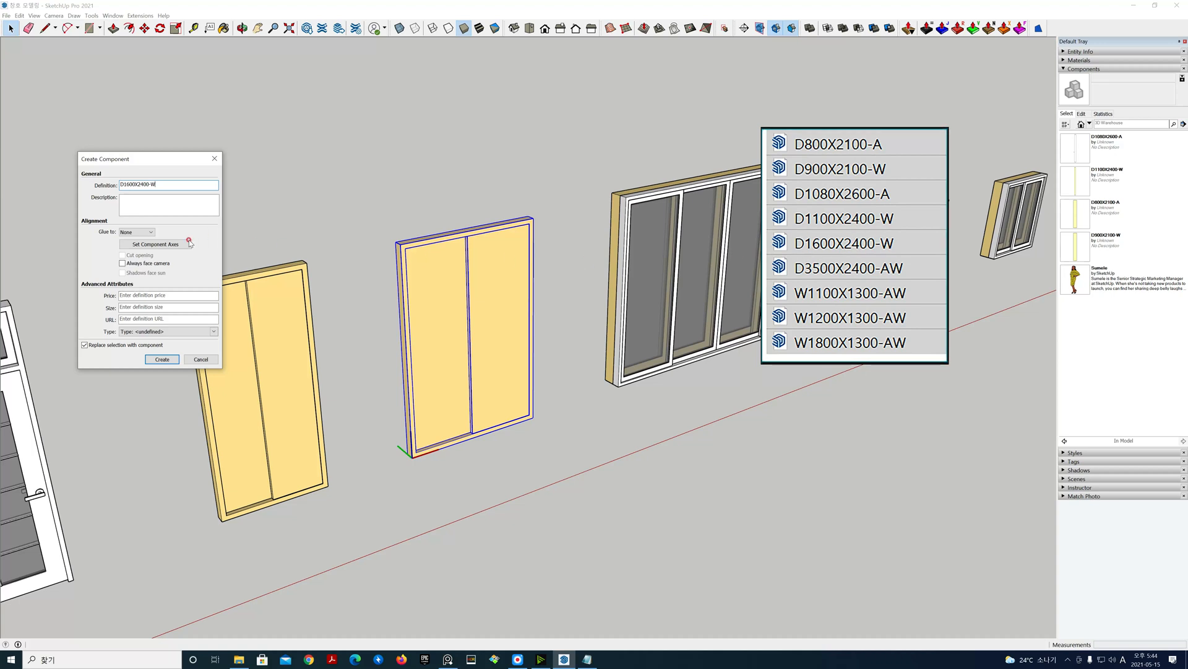
click(147, 232)
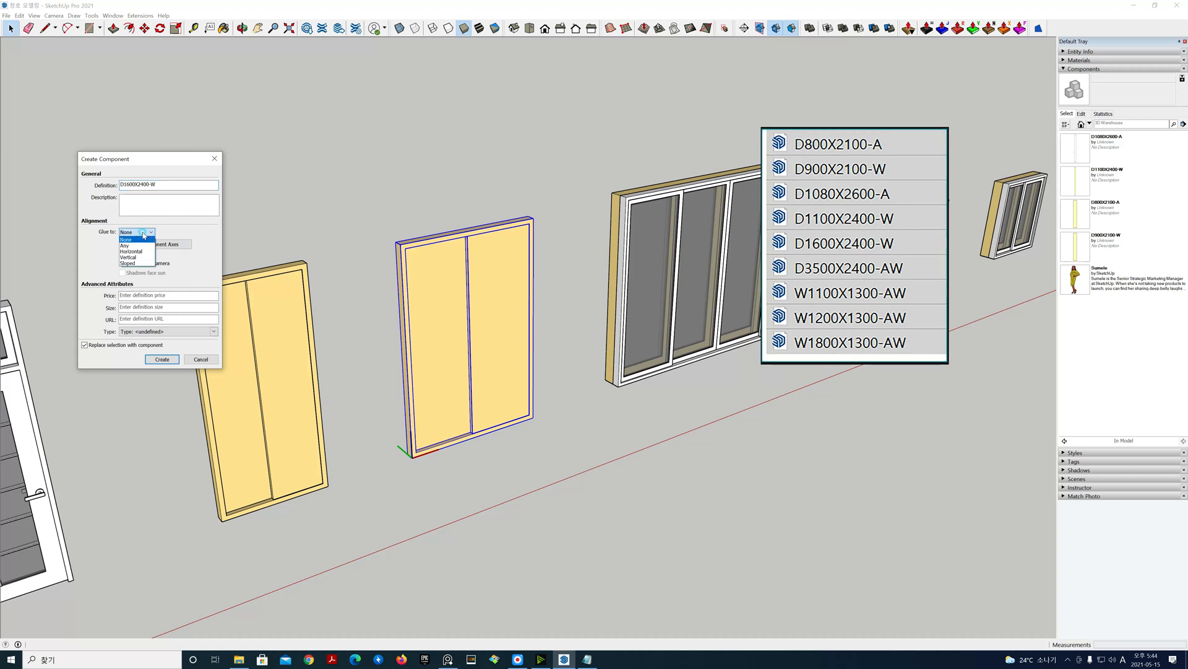
click(139, 257)
Set the component axes at the wider two-panel door frame's upper left corner, red toward the rear and green upward, and create the component
click(155, 244)
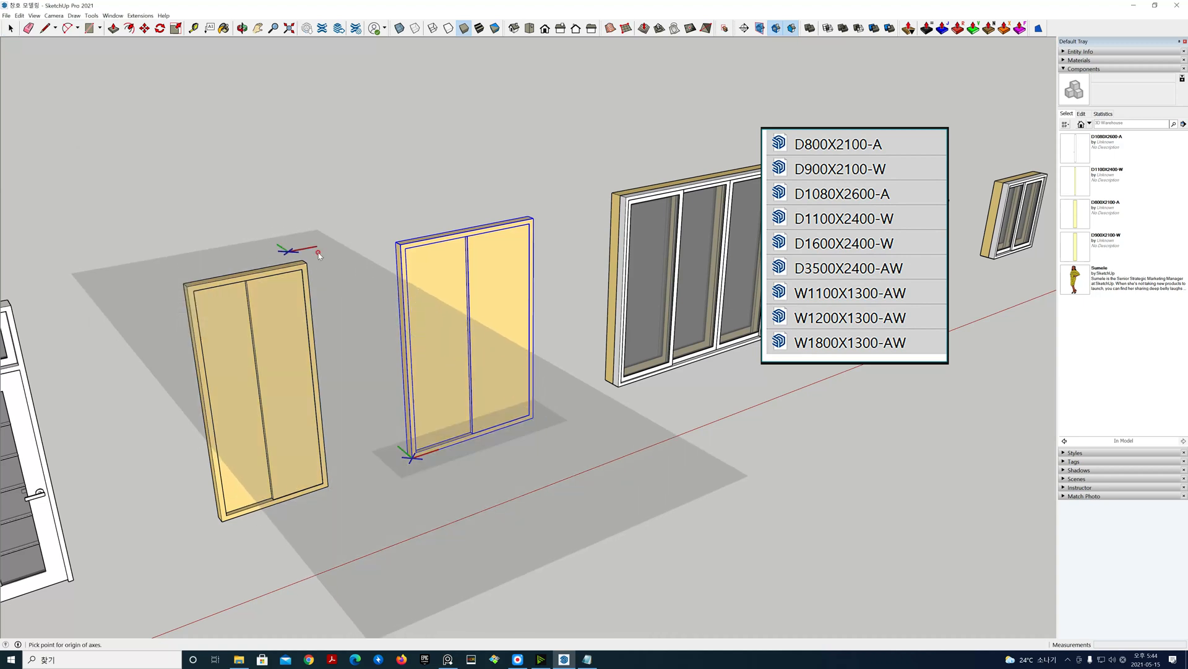
click(401, 244)
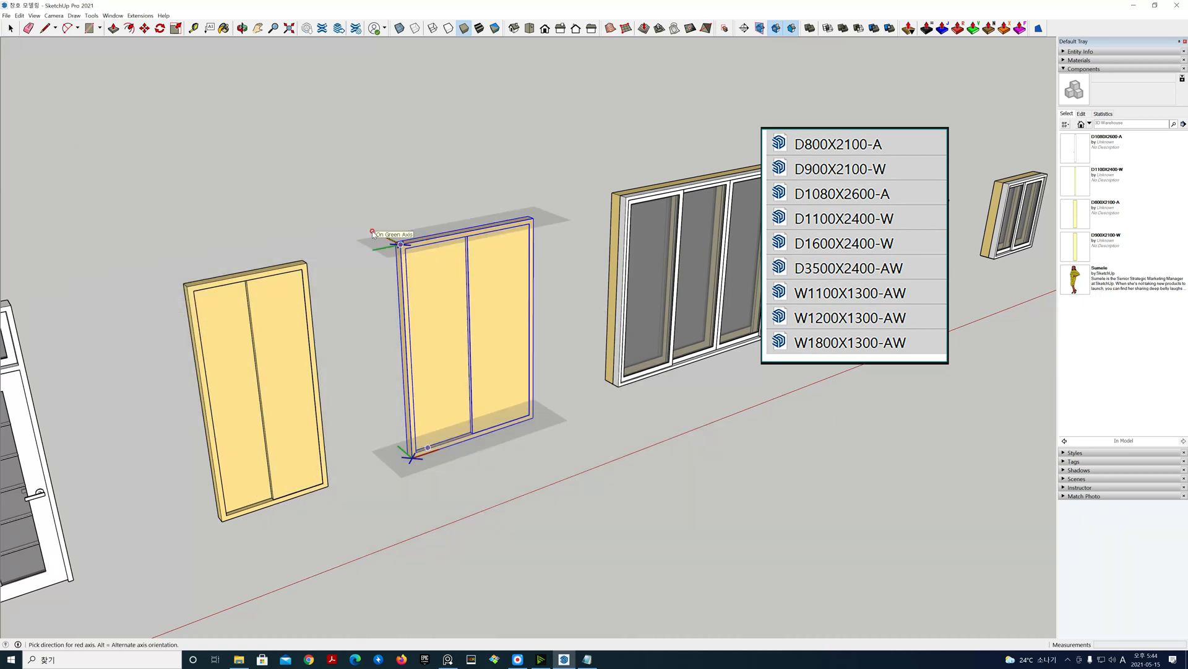
click(378, 236)
click(392, 200)
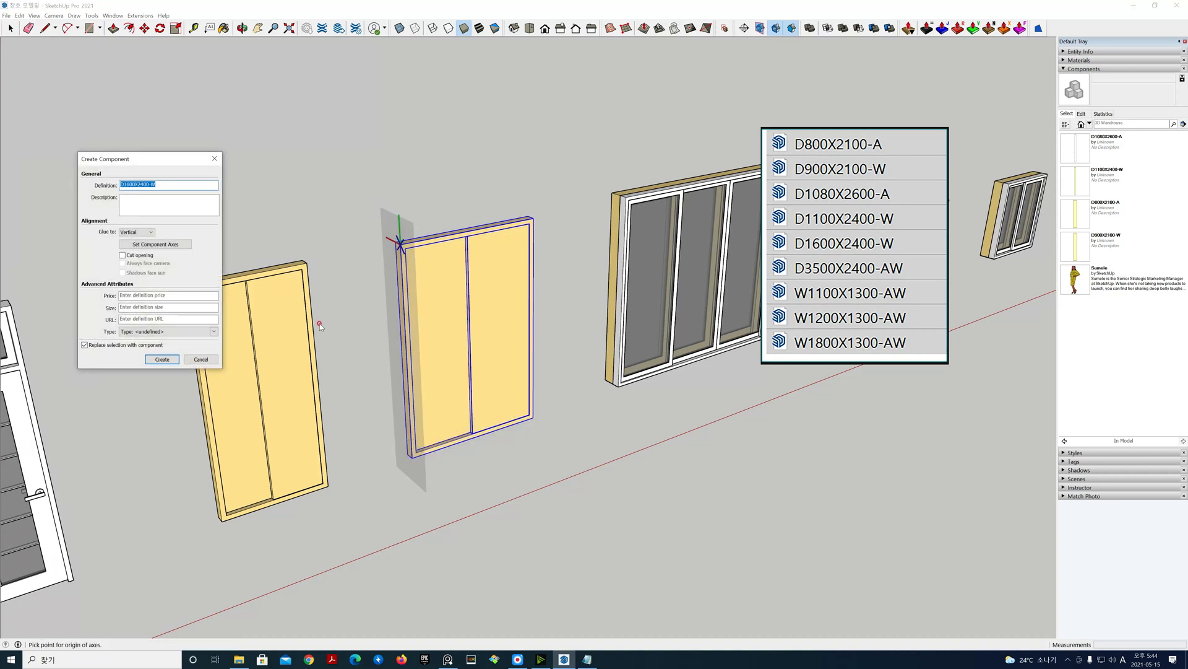
click(161, 359)
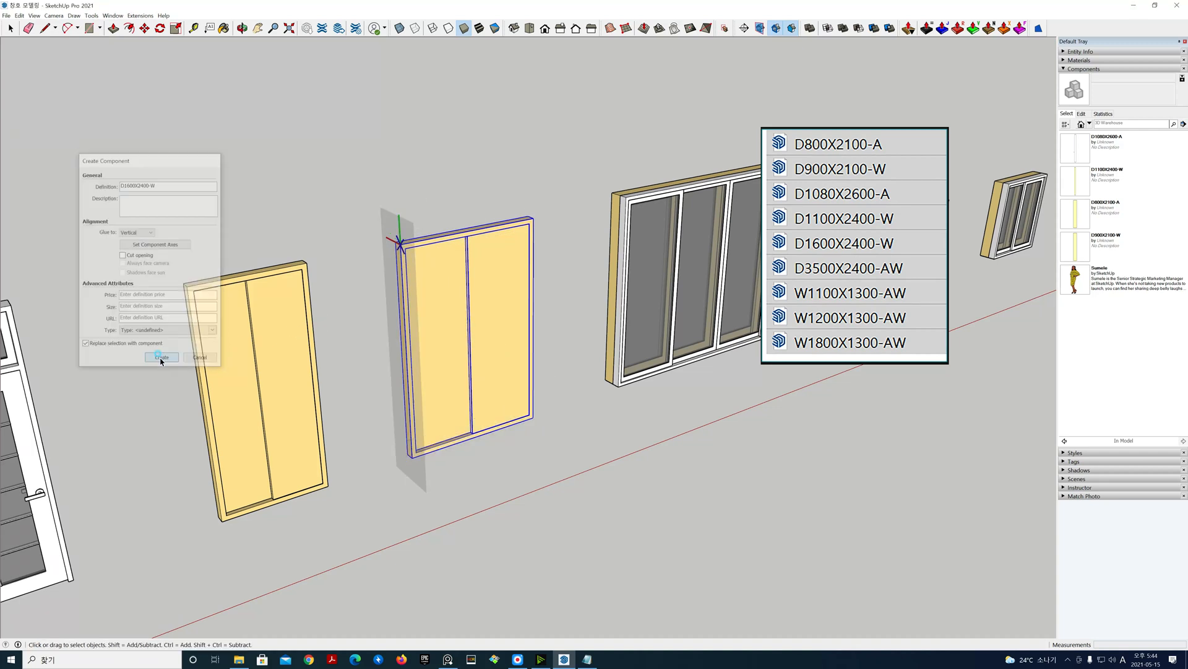
click(566, 435)
scroll(551, 421, down, 2)
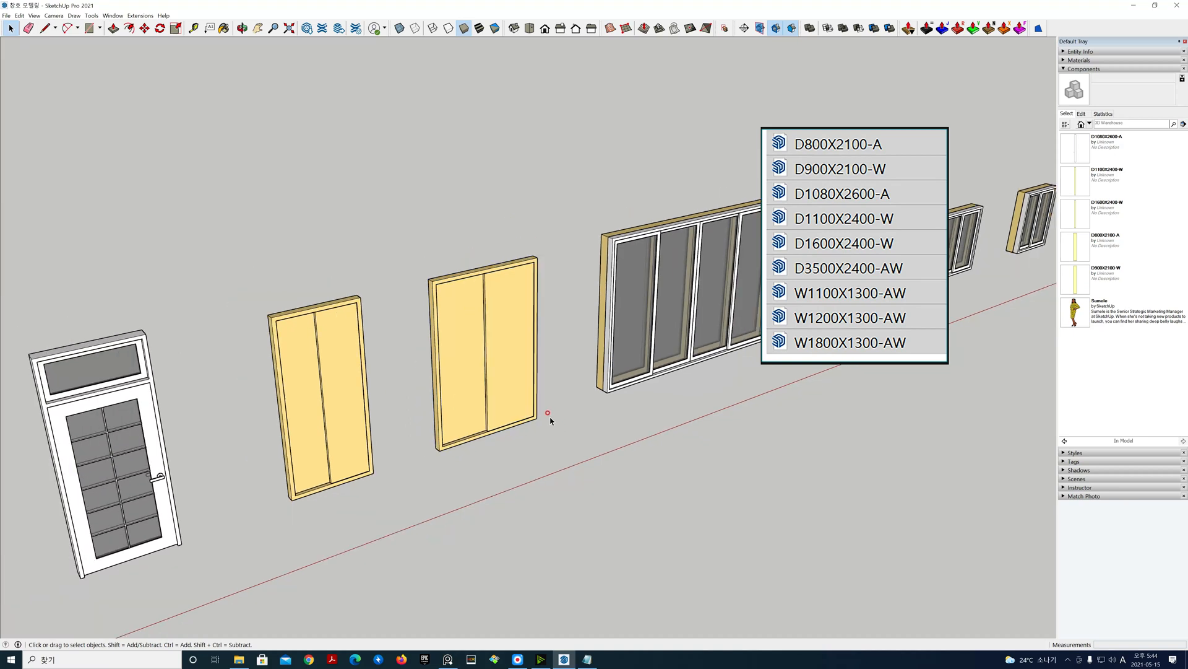
scroll(550, 418, down, 3)
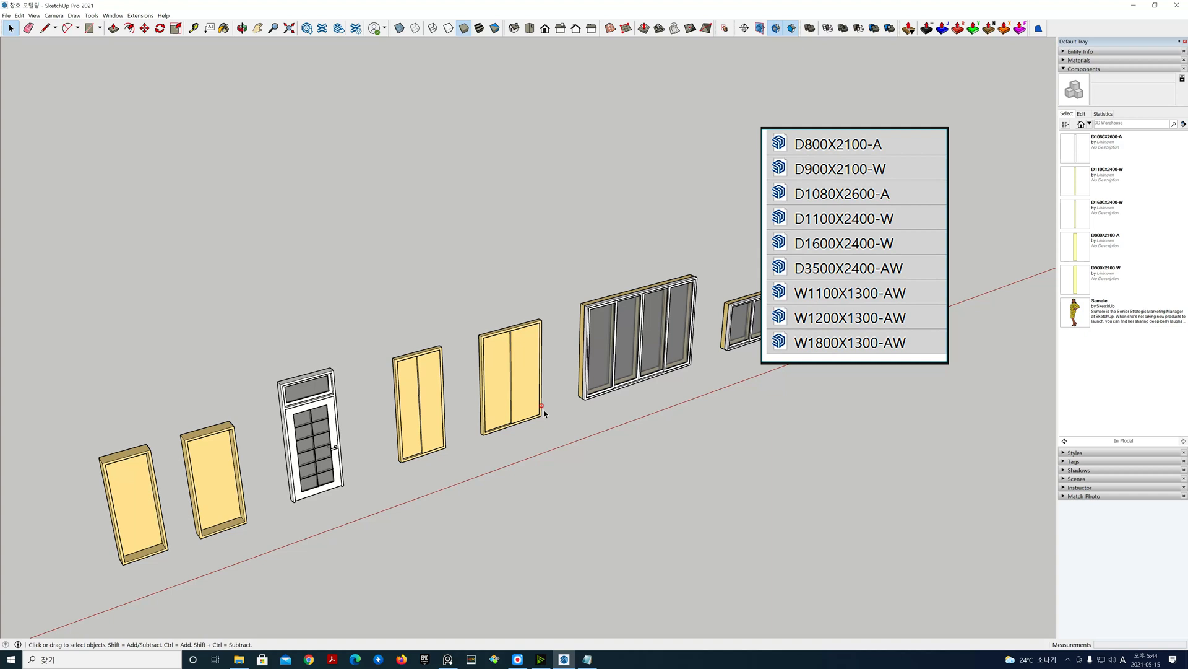
right_click(525, 390)
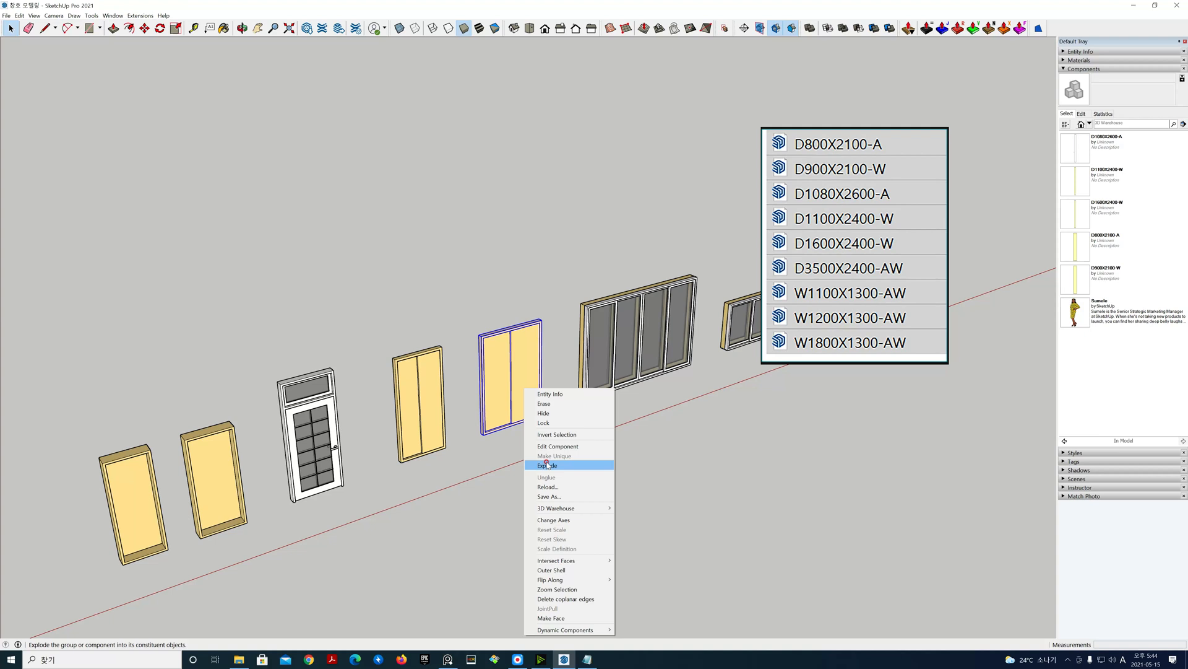
click(621, 462)
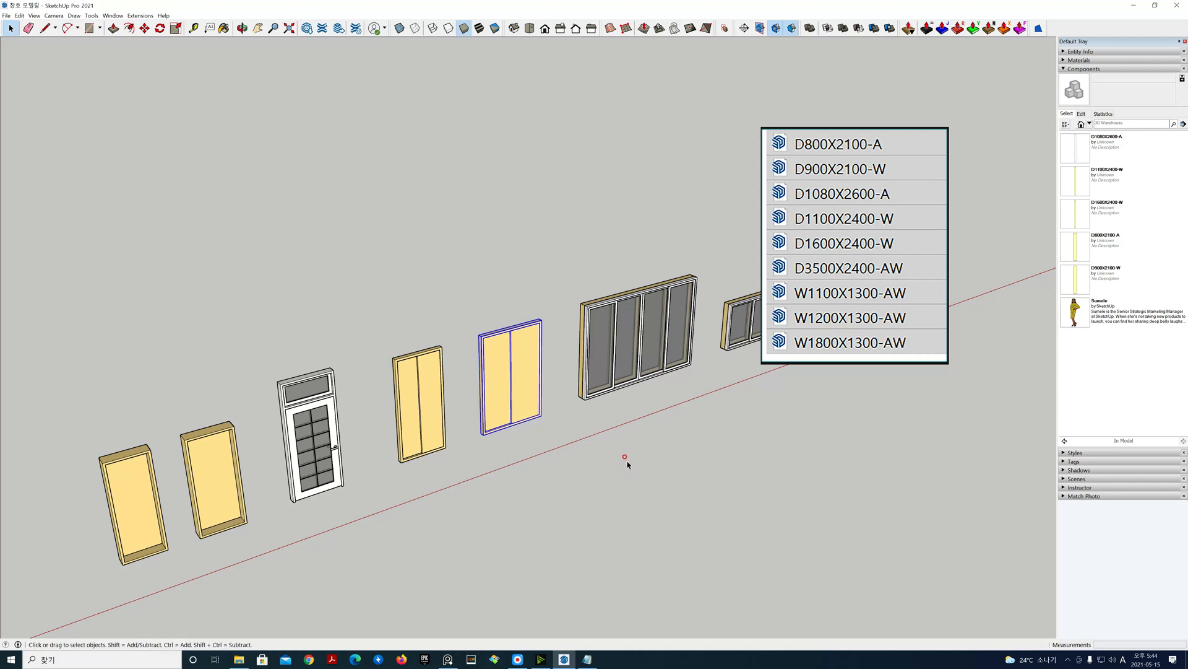
Start a component from the entire four-panel glazed sliding door, with the definition name D3500X2400-AW and Vertical glue-to alignment
key(h)
drag(660, 383, 531, 399)
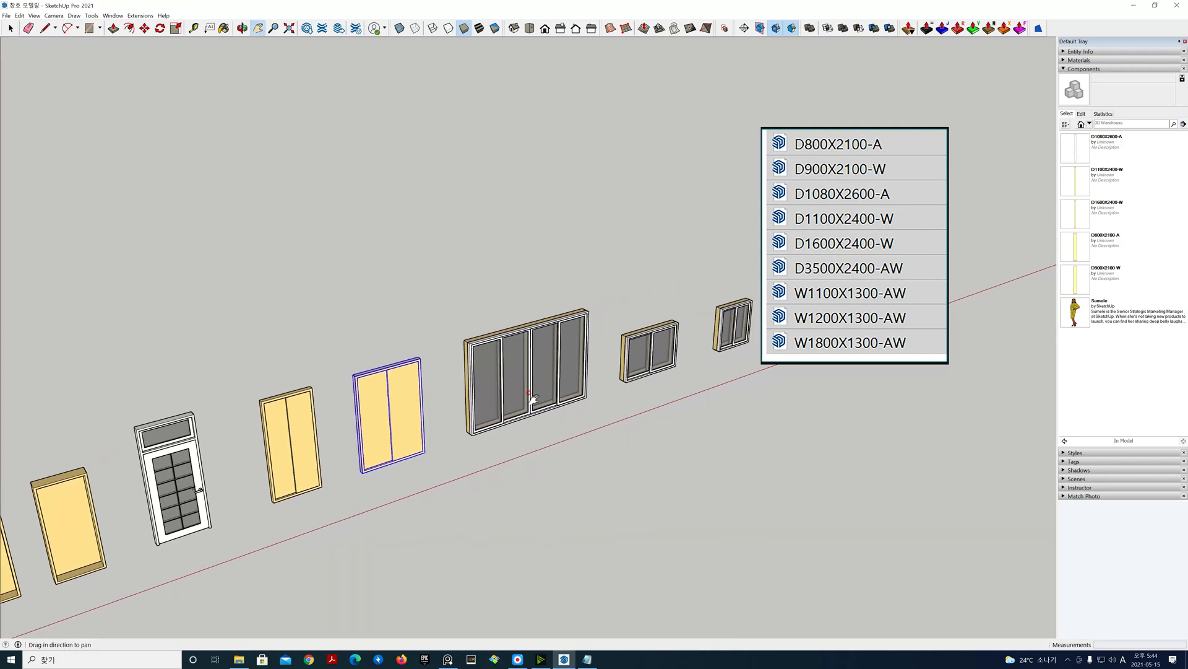
scroll(532, 398, up, 3)
scroll(533, 400, up, 3)
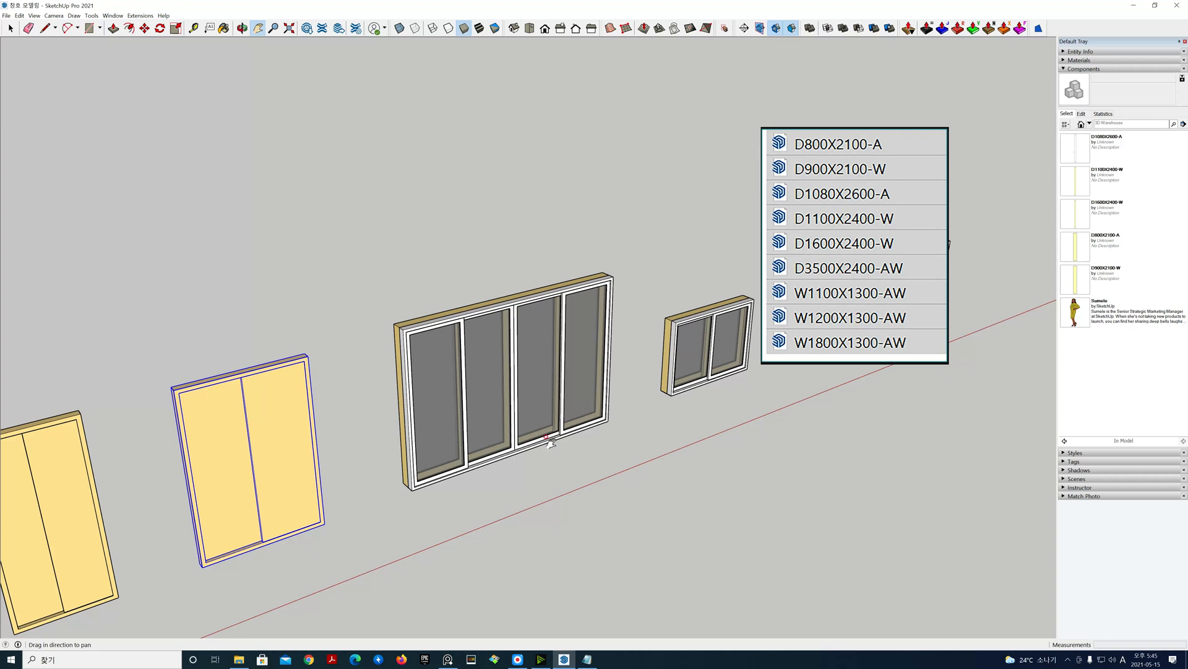
key(space)
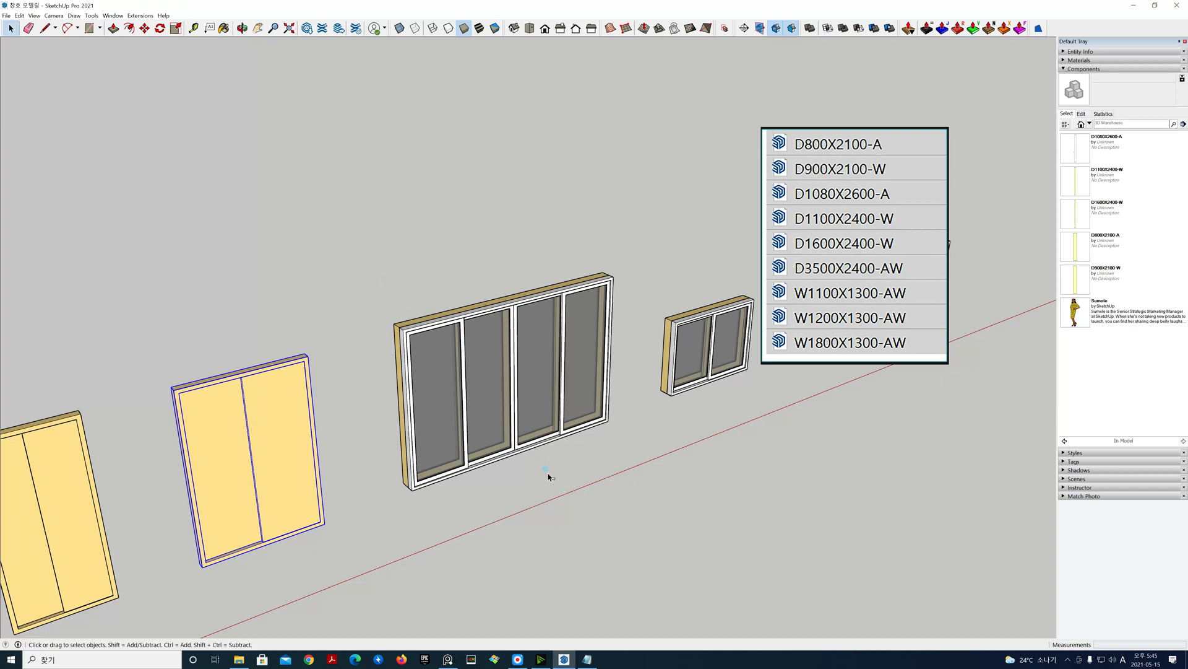
drag(478, 277, 477, 268)
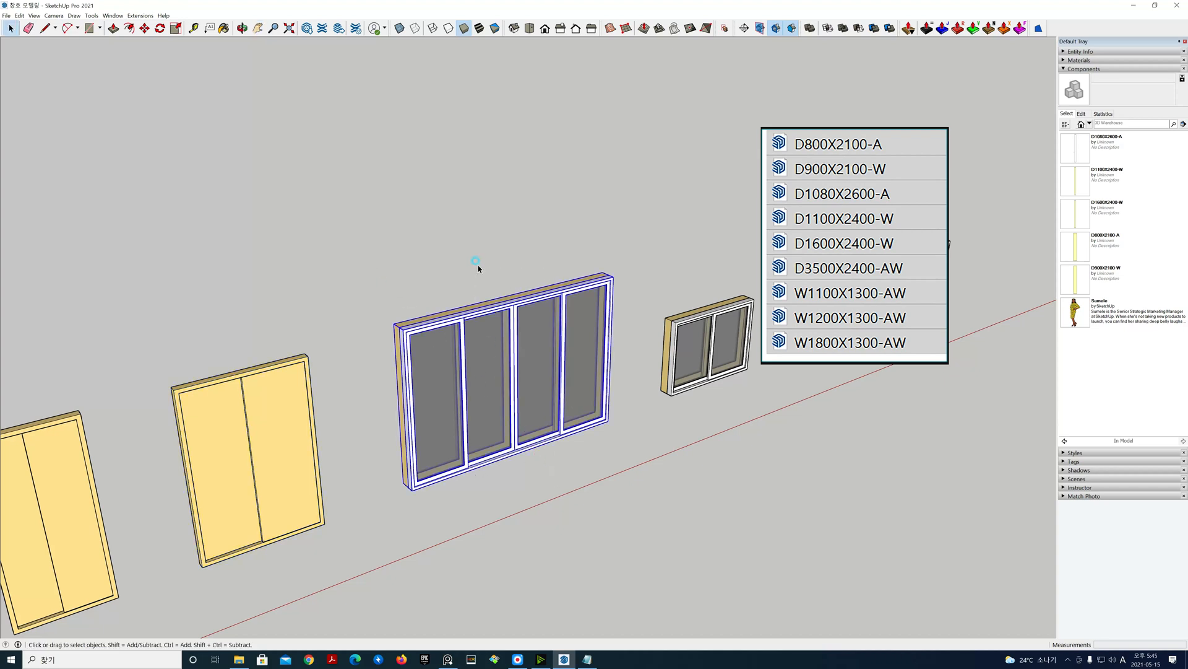
right_click(495, 303)
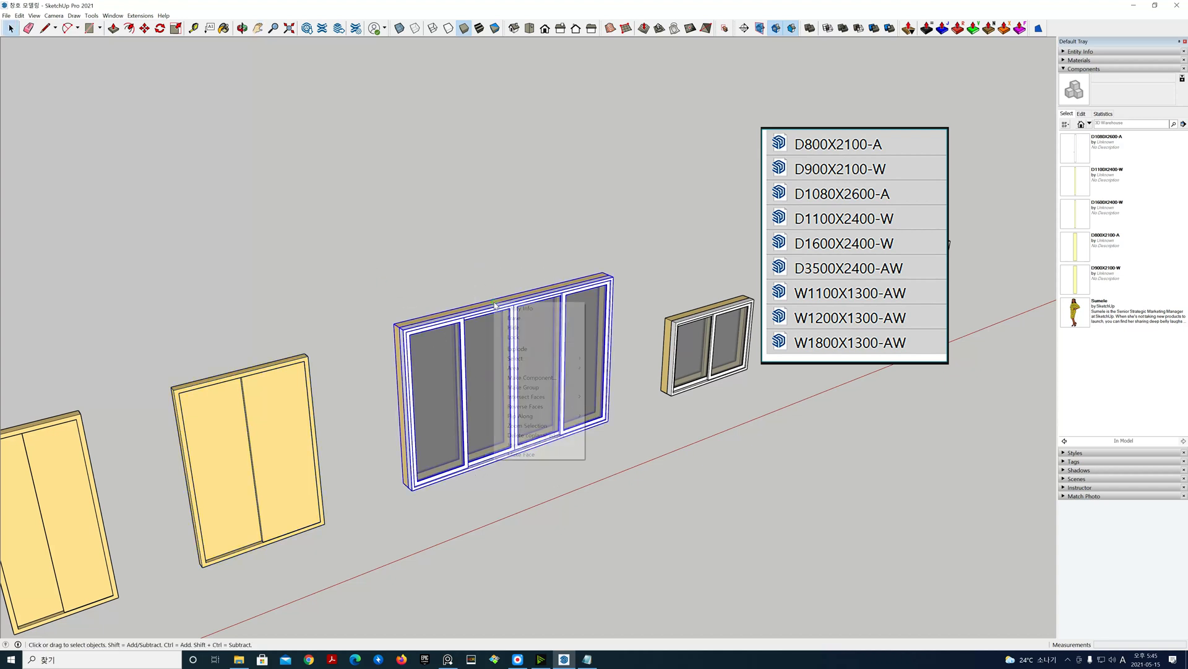
click(536, 378)
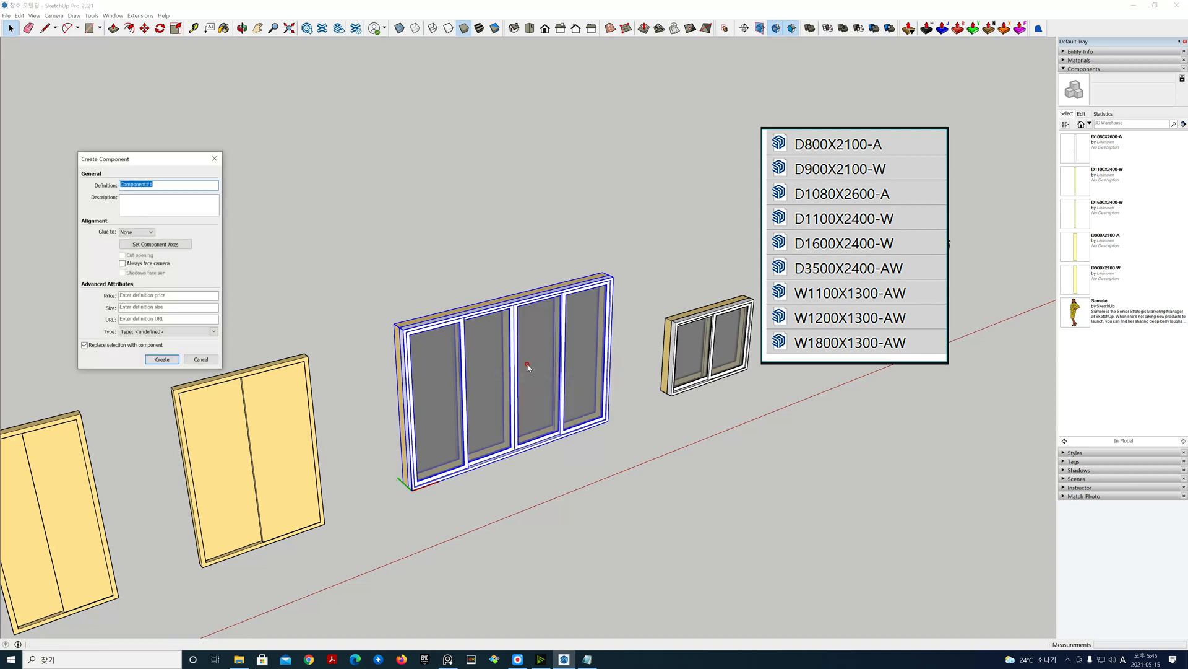
drag(164, 161, 332, 133)
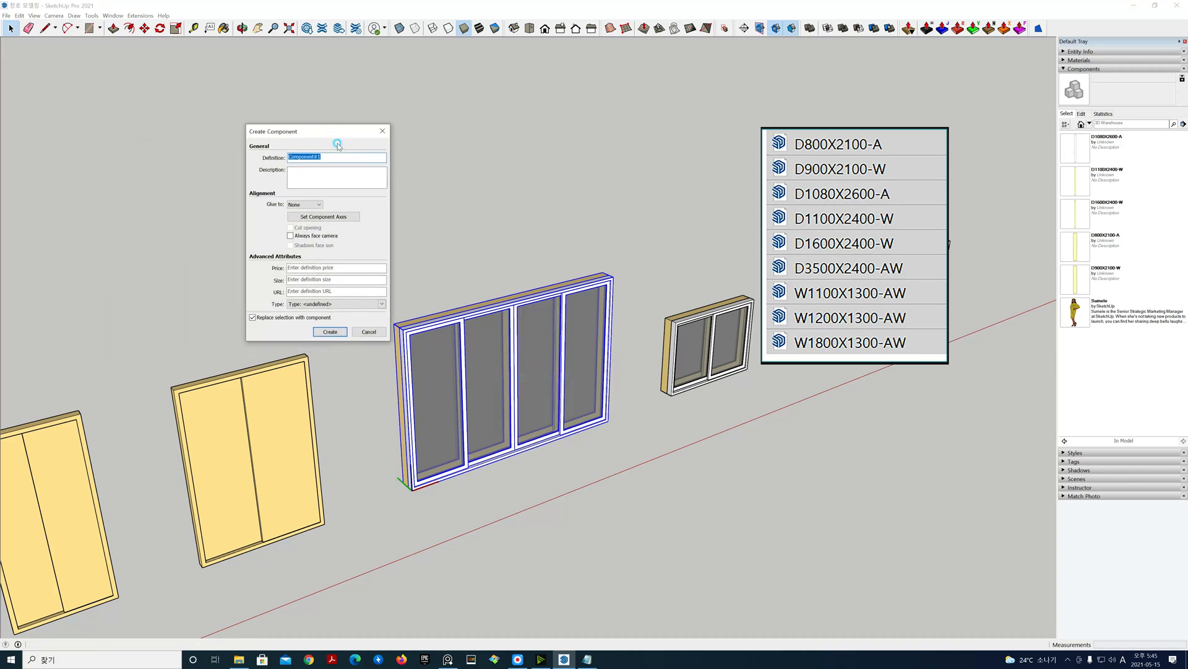
text(D3500X2400-AW)
click(346, 165)
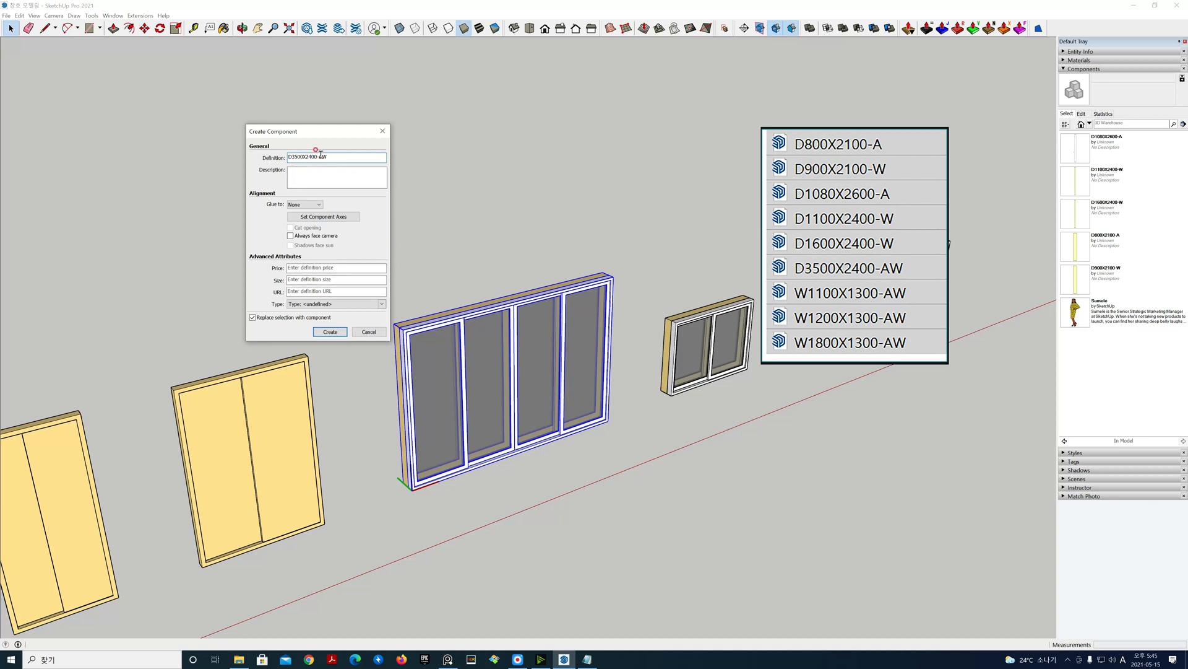
click(316, 206)
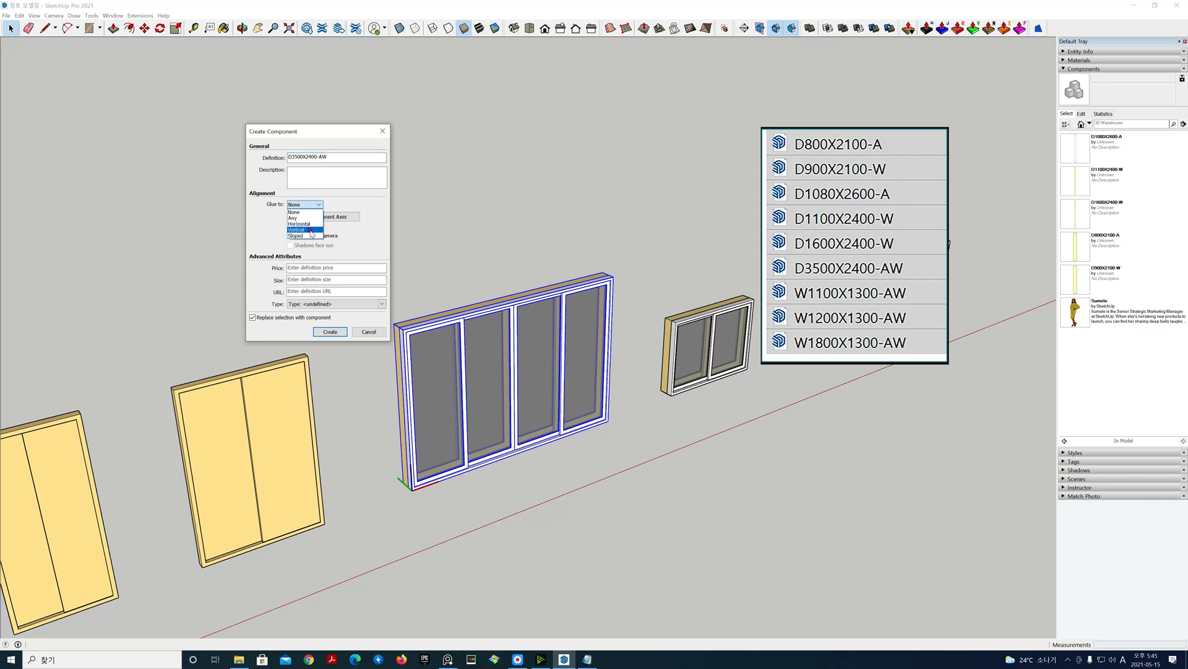
click(309, 230)
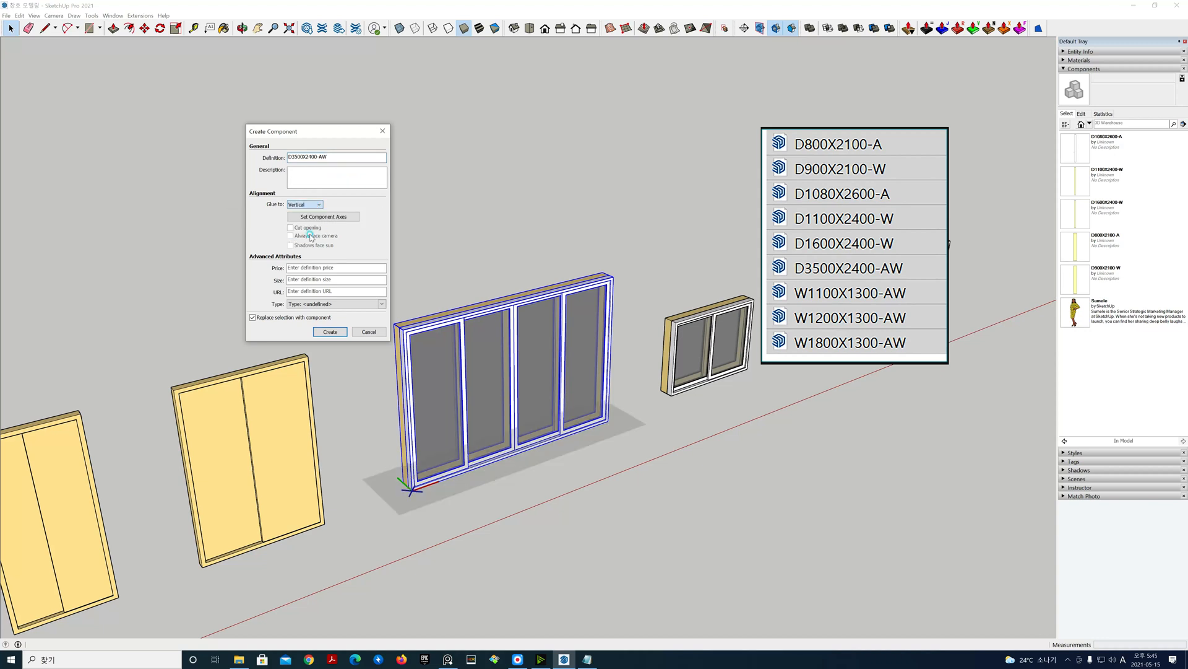
Set the component axes at the four-panel door frame's upper left rear corner, red toward the rear and green upward, and create the component
click(341, 217)
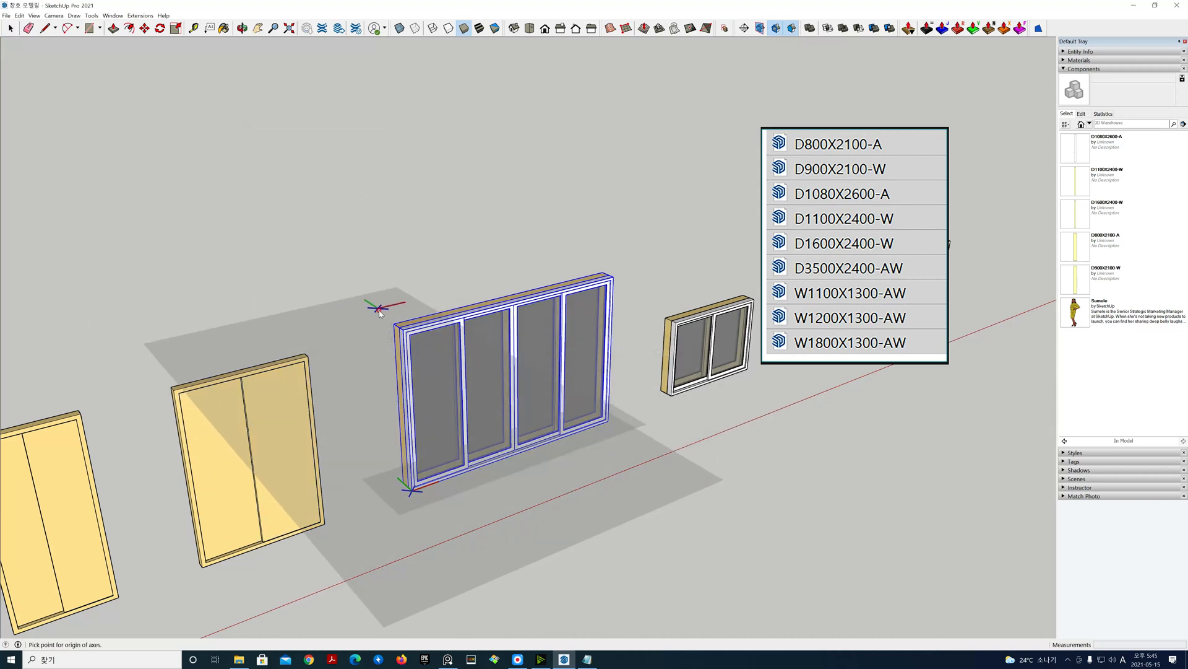
click(395, 323)
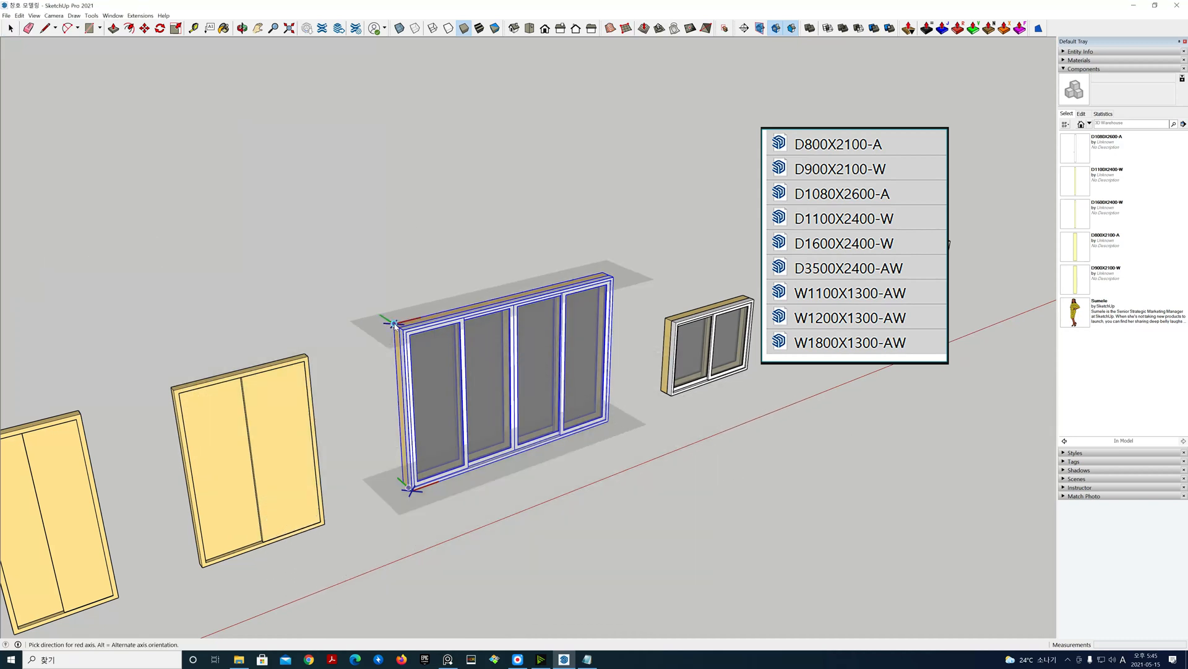
click(362, 307)
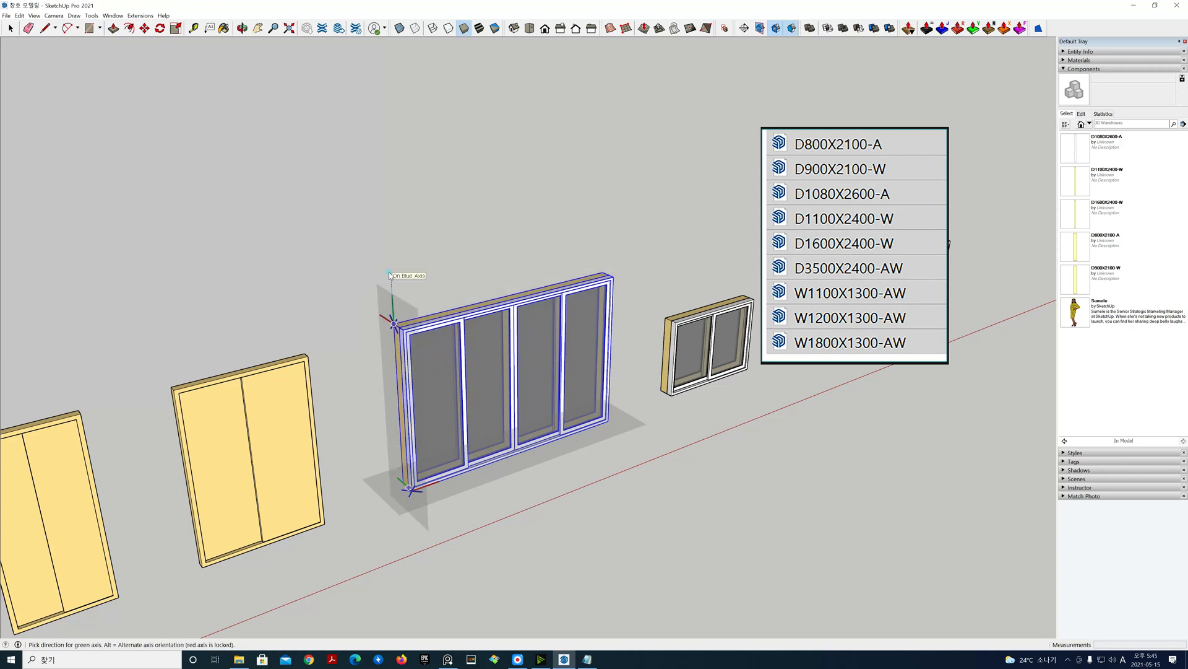
click(390, 273)
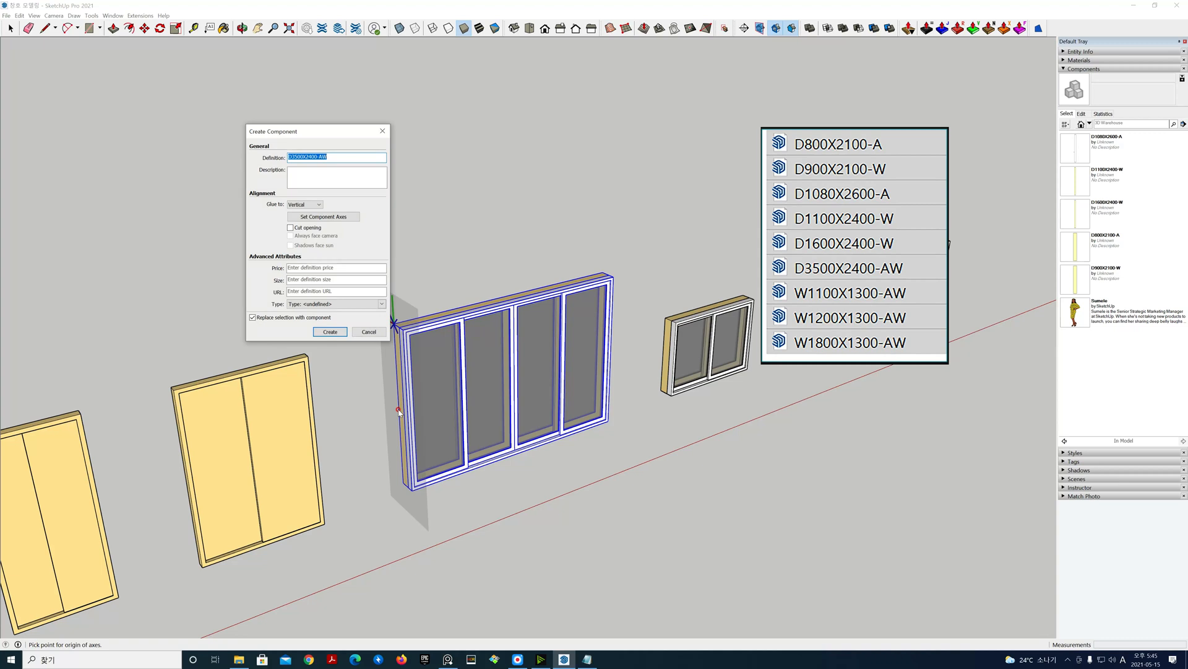
drag(334, 131, 256, 124)
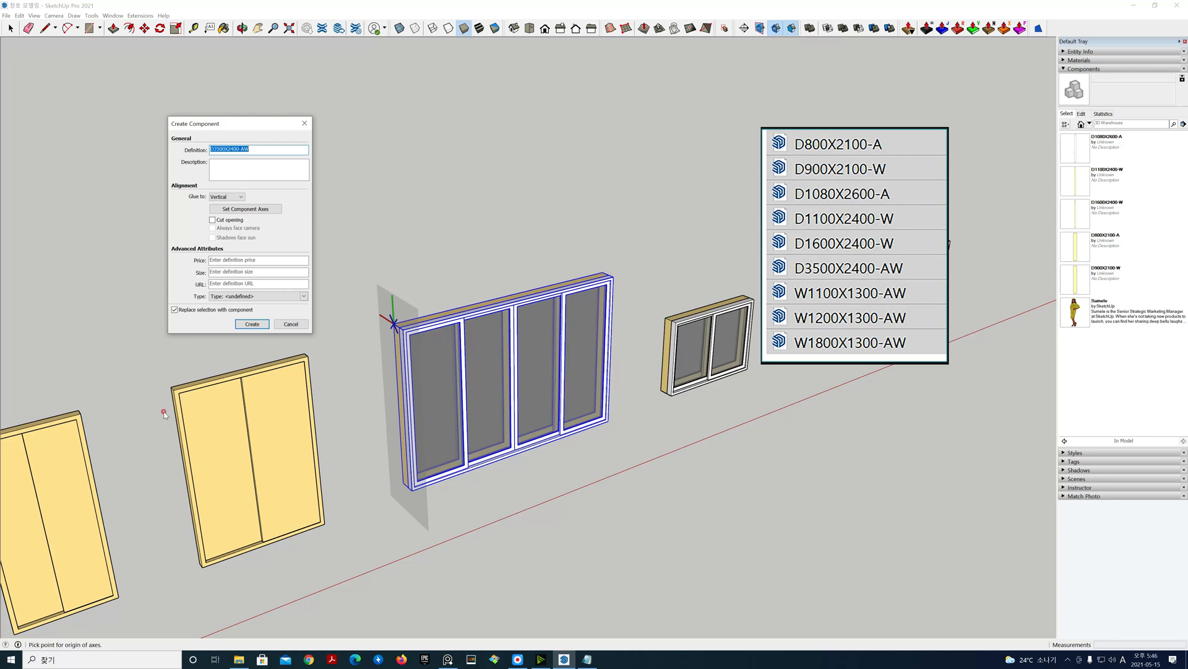
click(252, 324)
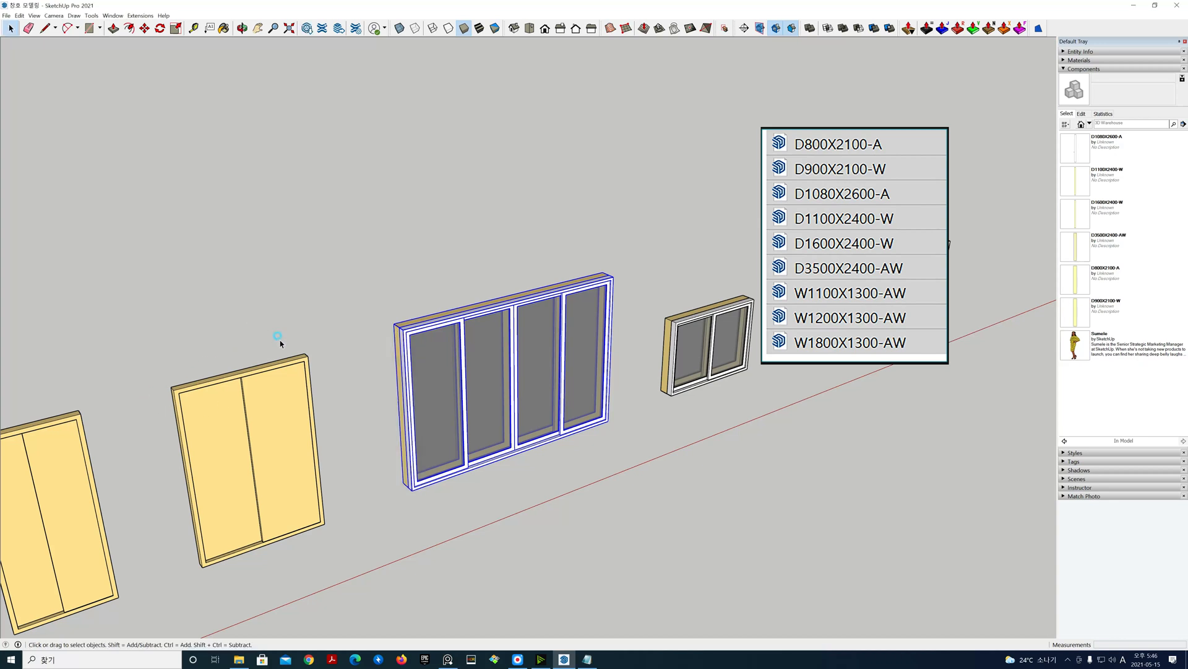
click(554, 472)
Start a component from the entire two-panel window at the far end of the row, with the definition name W1100X1300-AW and Vertical glue-to alignment
scroll(566, 470, down, 3)
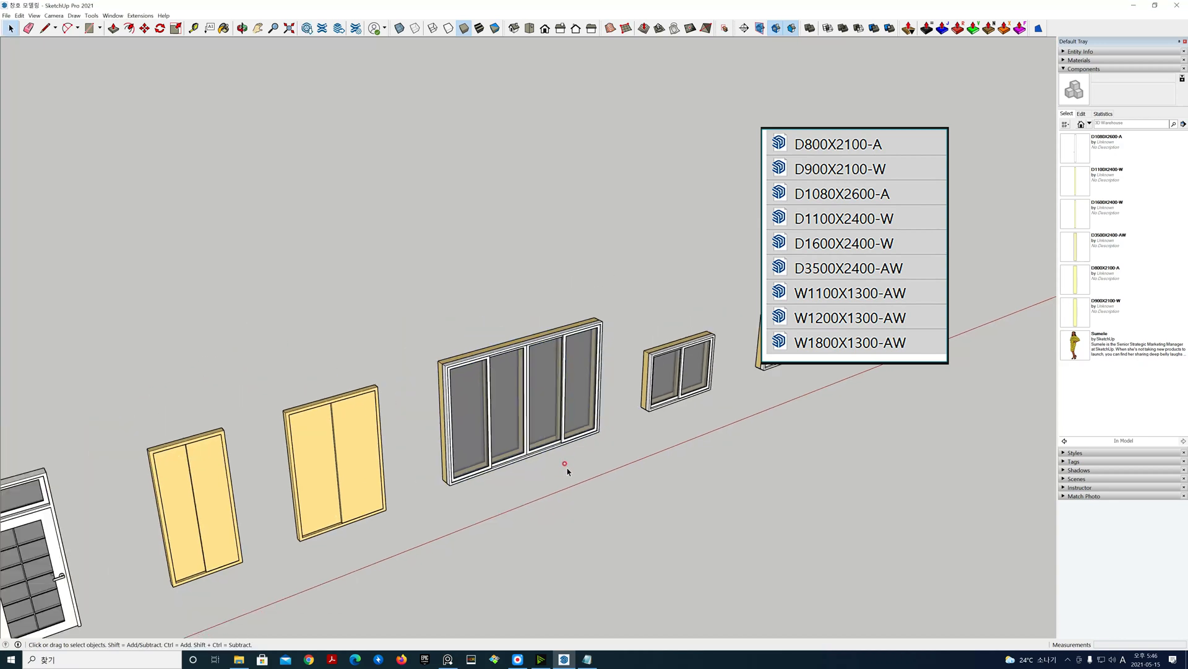
scroll(572, 470, down, 2)
key(h)
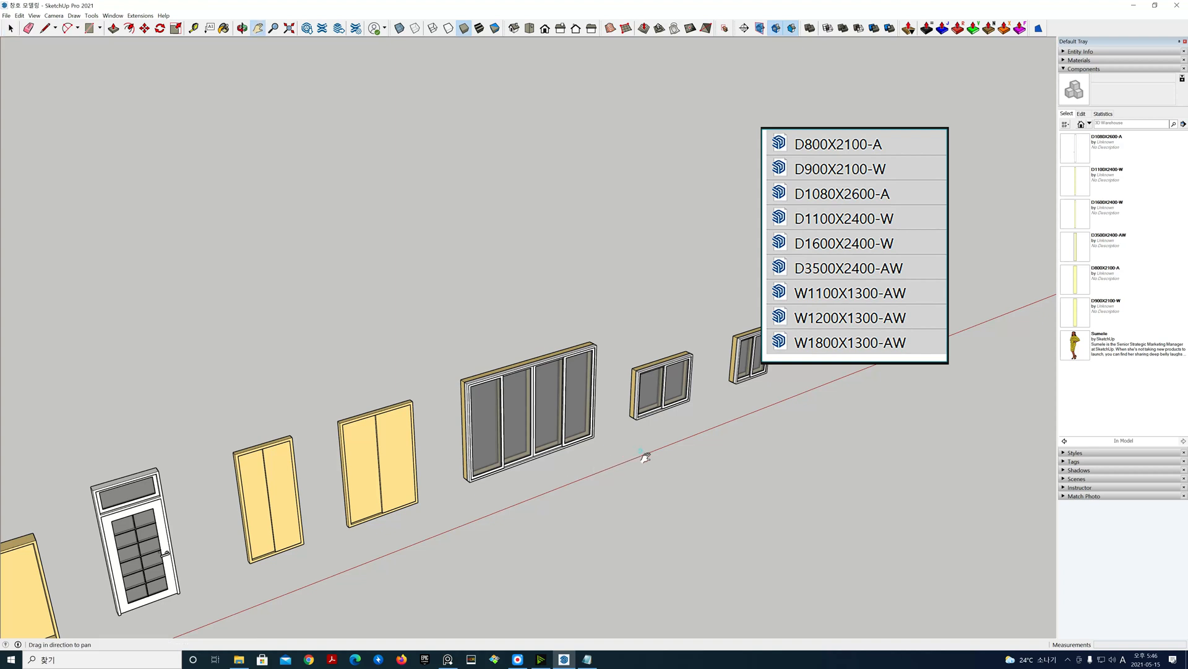
drag(645, 457, 456, 437)
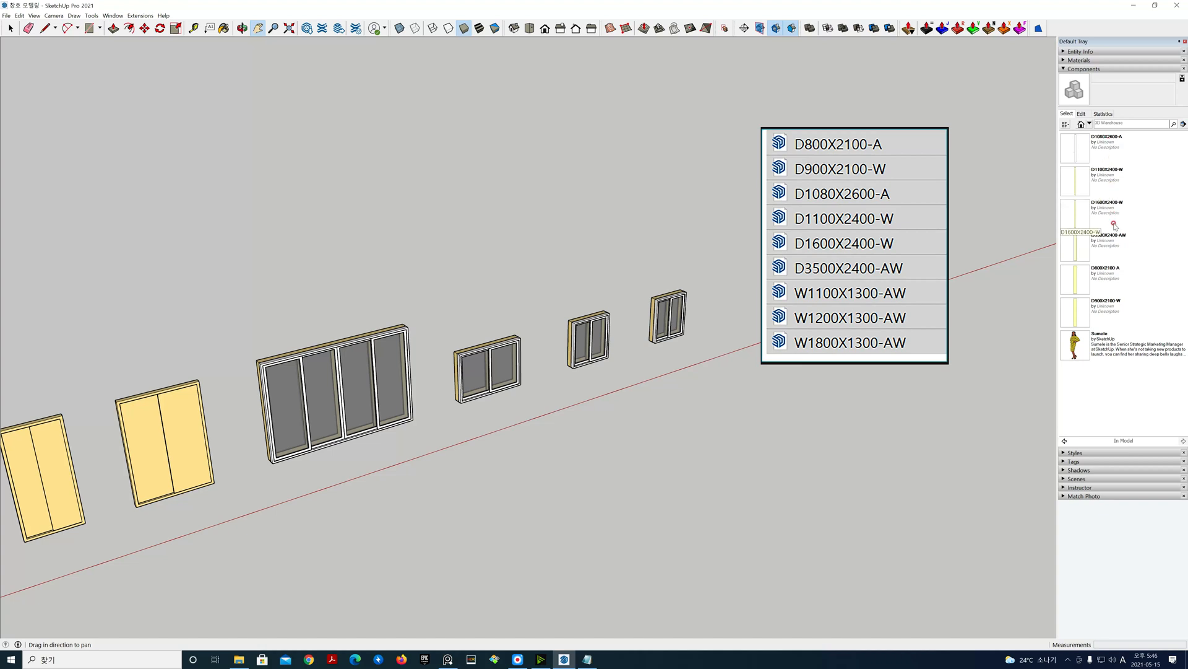
scroll(499, 424, down, 6)
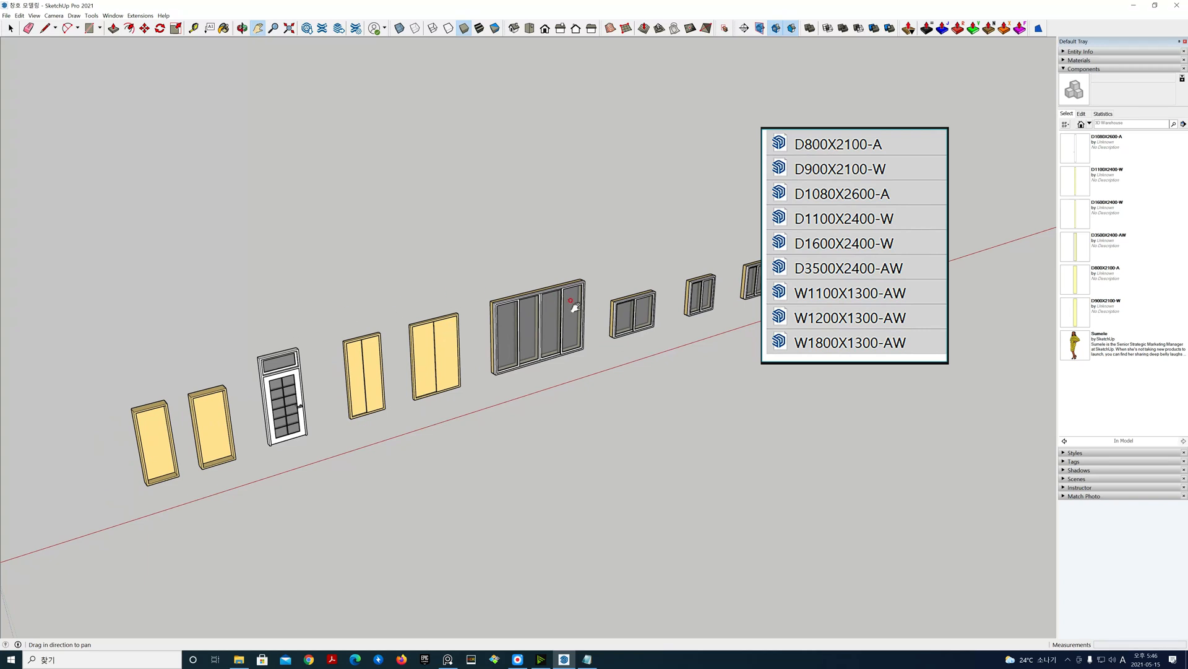
drag(707, 328, 541, 335)
scroll(541, 335, up, 3)
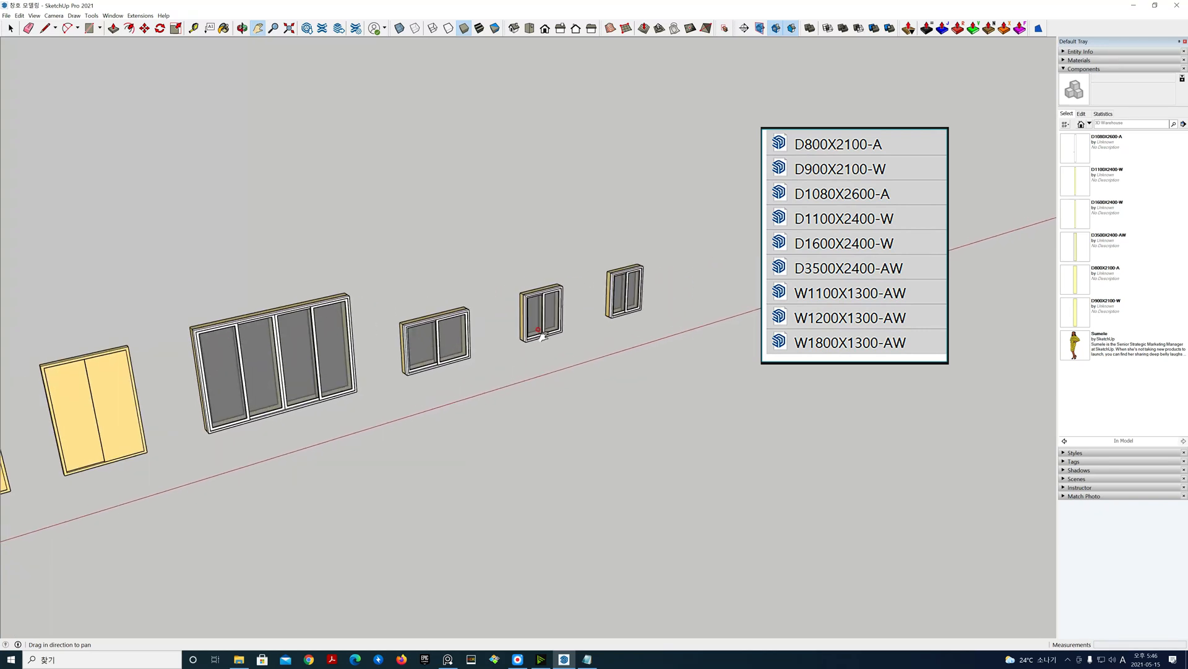
scroll(542, 335, up, 2)
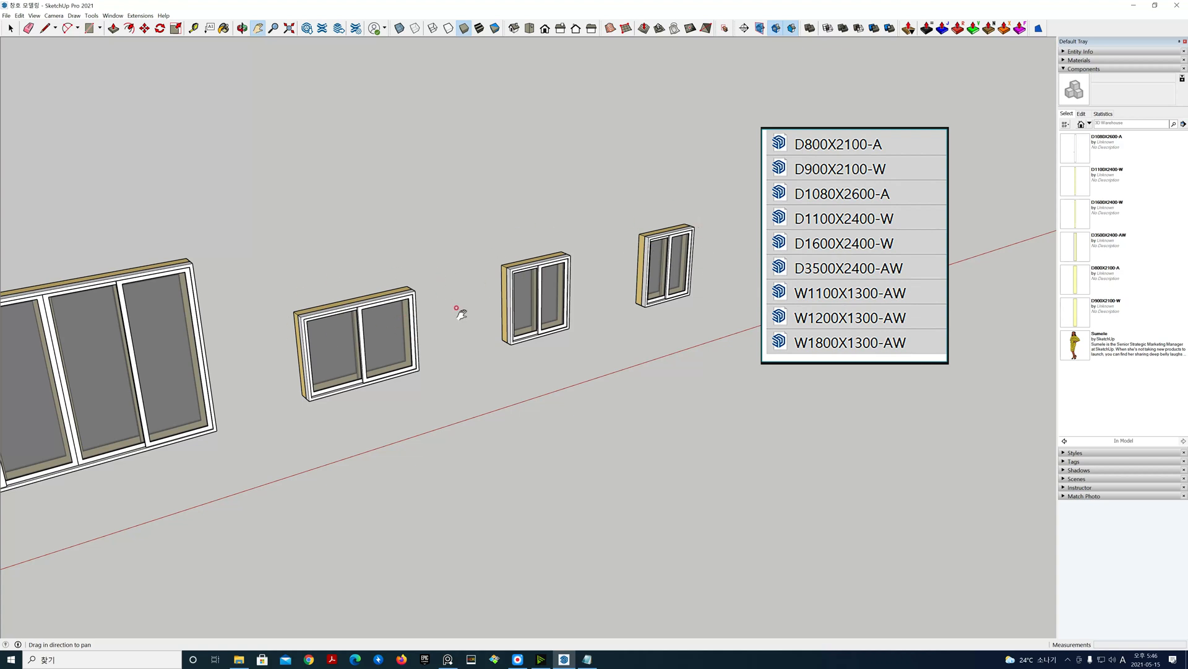
drag(687, 312, 526, 351)
scroll(504, 296, up, 4)
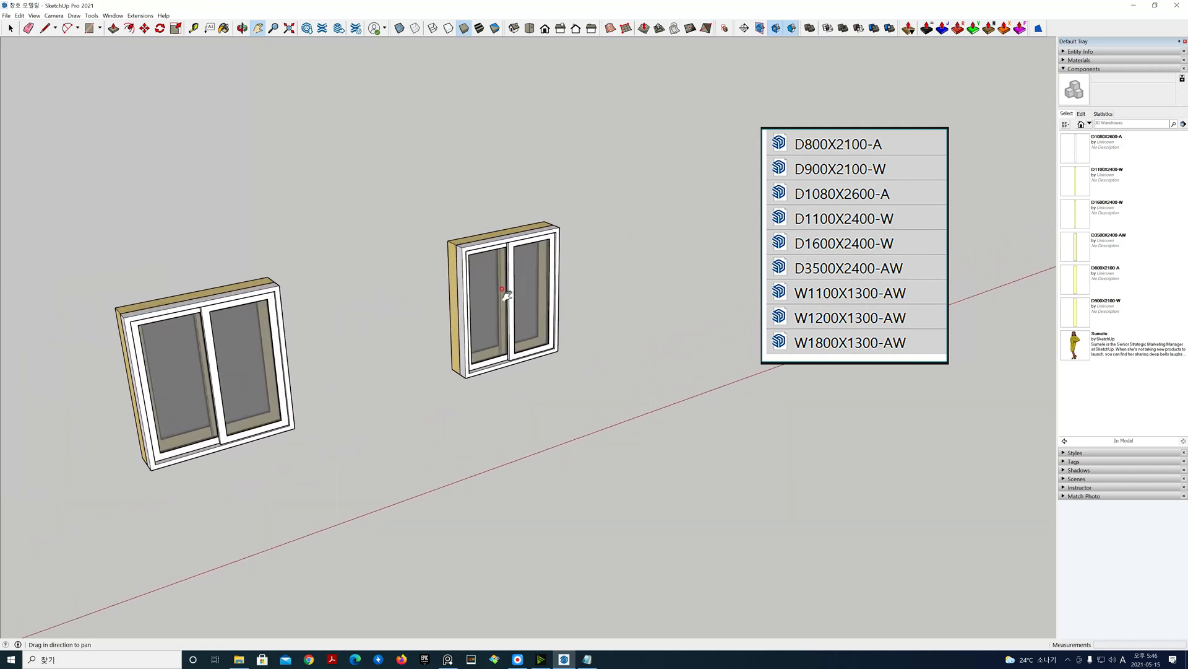
key(space)
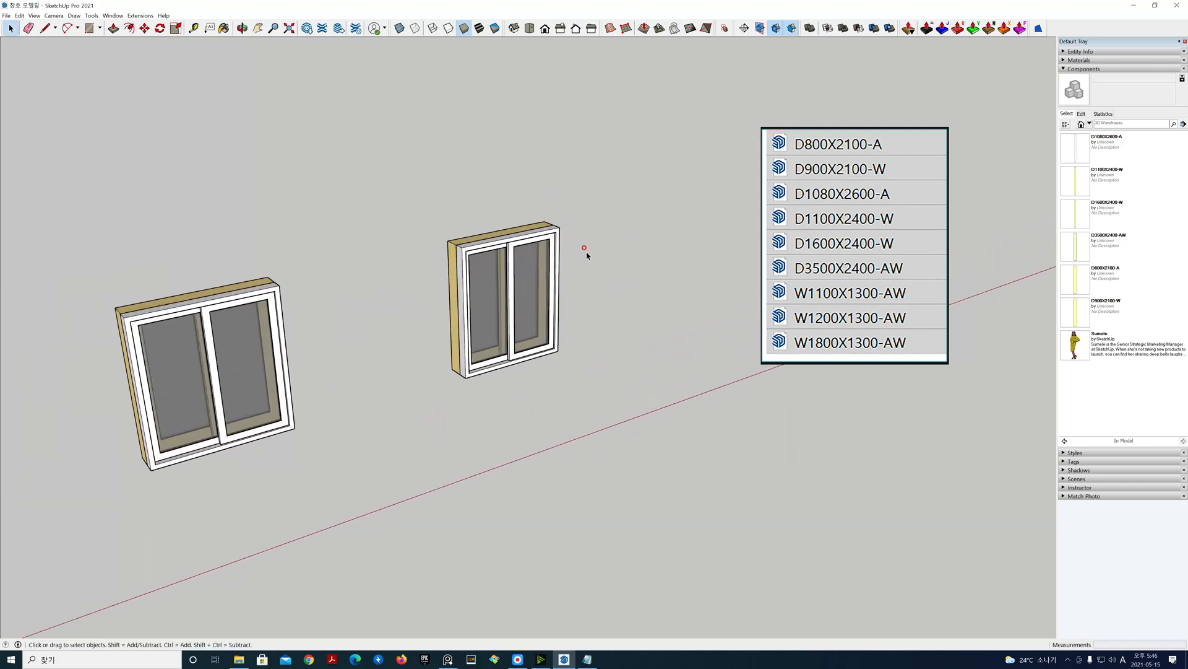
drag(468, 294, 416, 183)
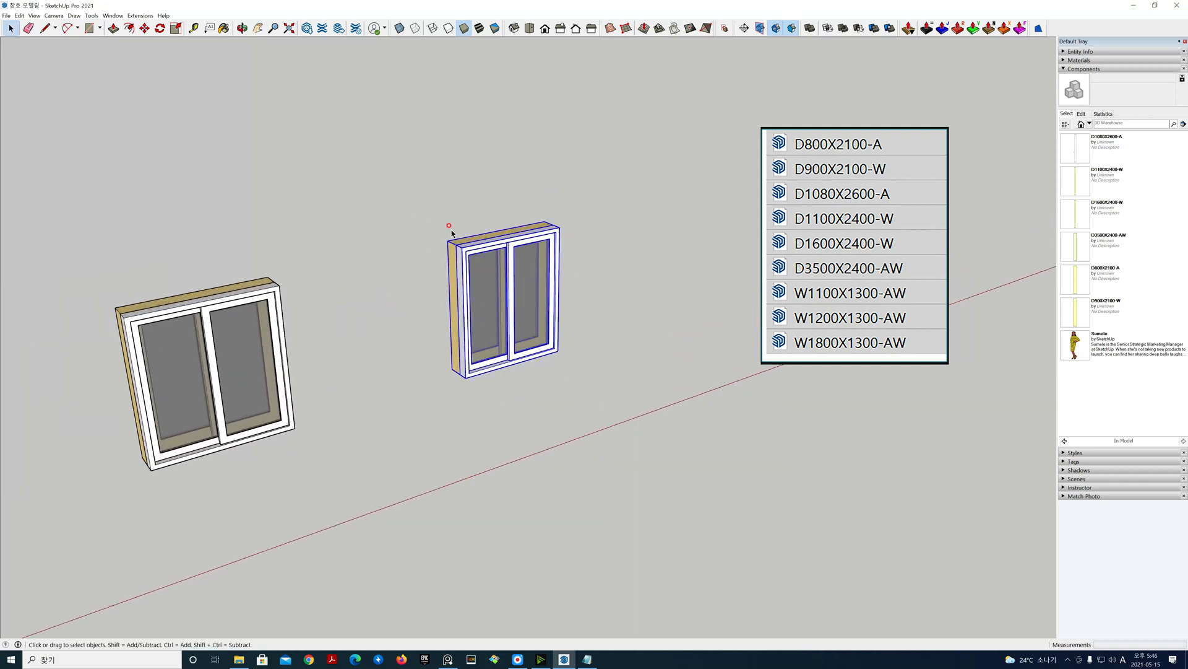
right_click(472, 245)
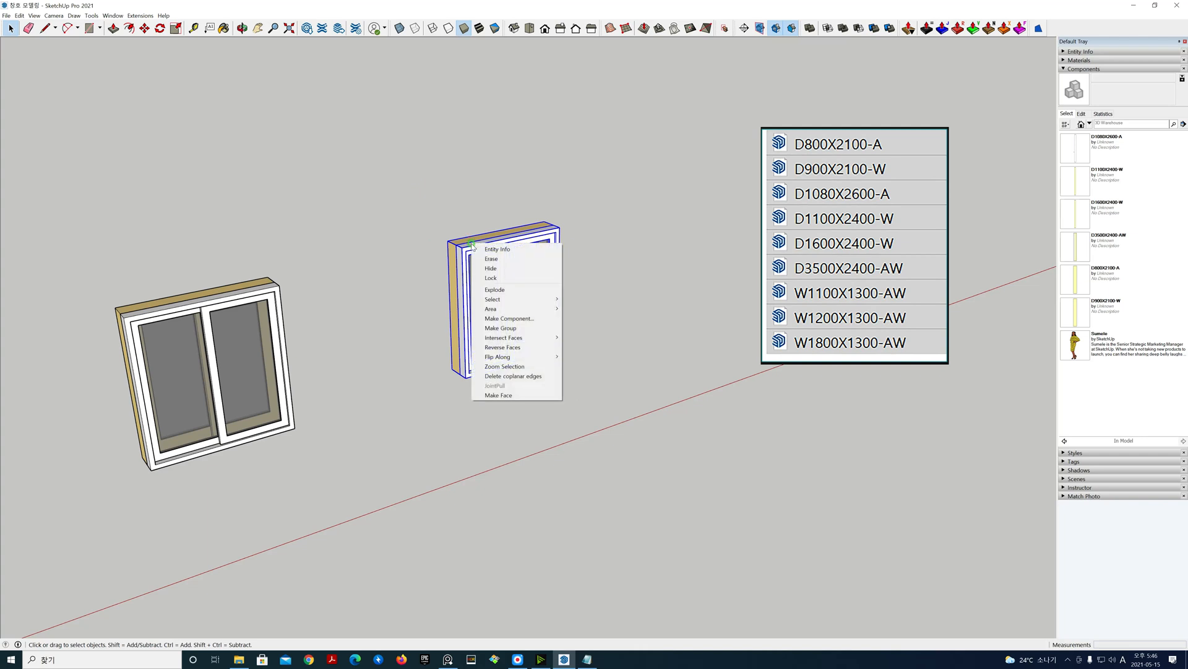
click(488, 319)
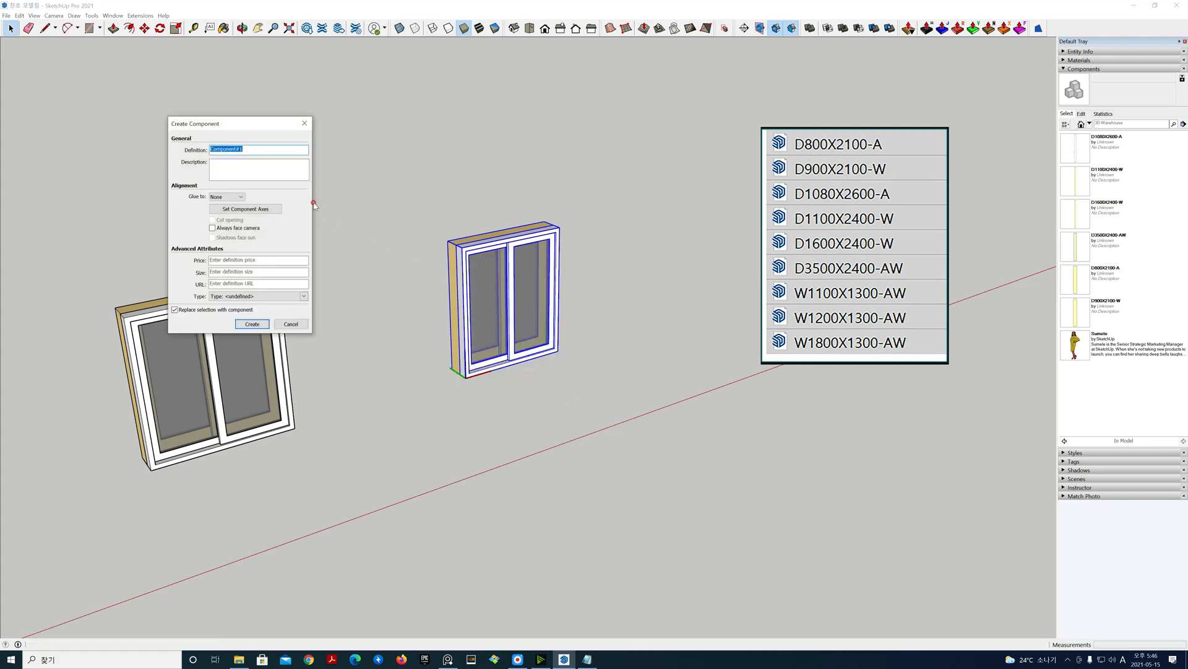
text(W1100X1300-AW)
click(233, 196)
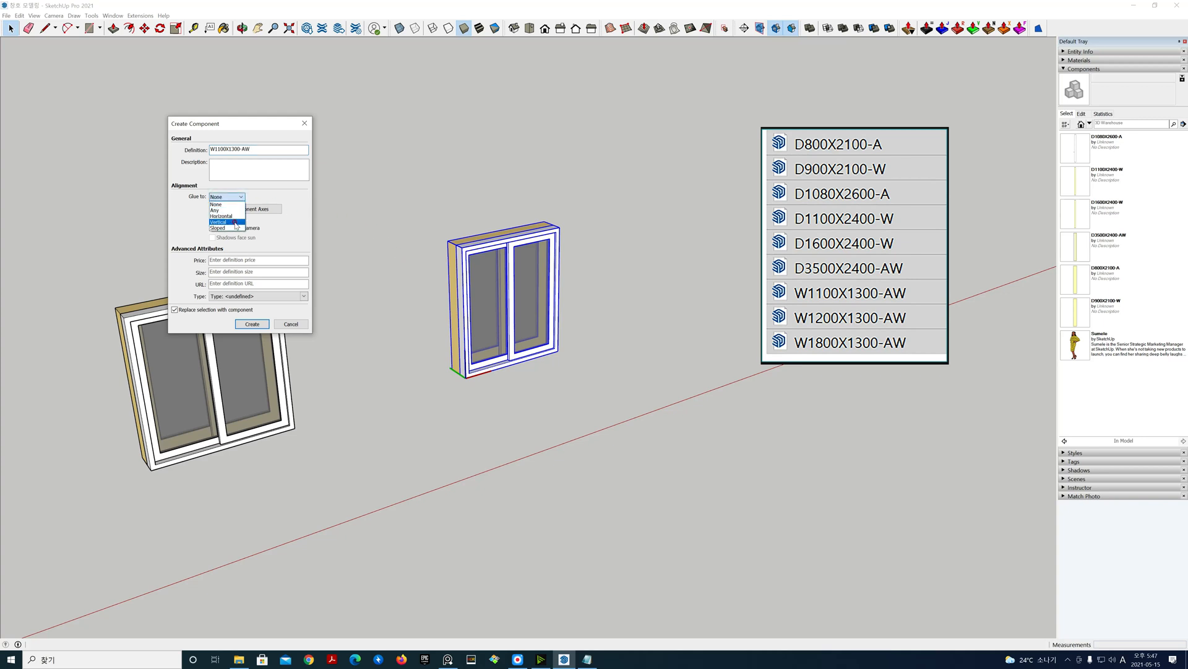
click(236, 223)
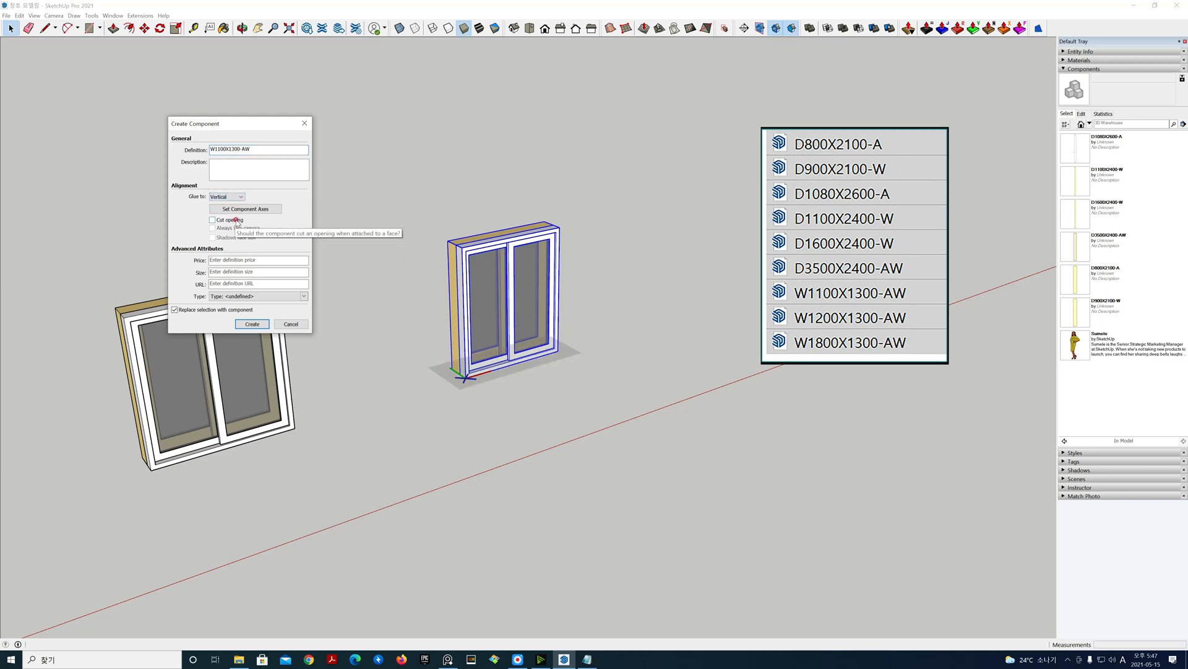
Set the component axes at the far-end window frame's upper left rear corner, red toward the rear and green upward, and create the component
click(246, 208)
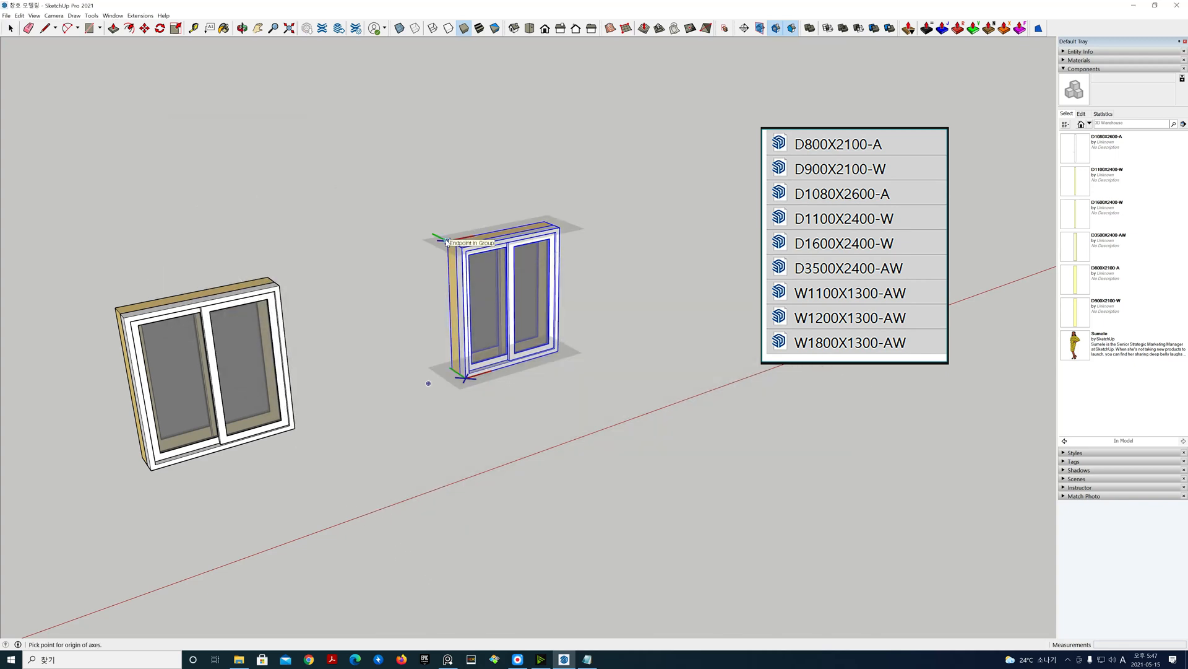
click(447, 241)
click(420, 229)
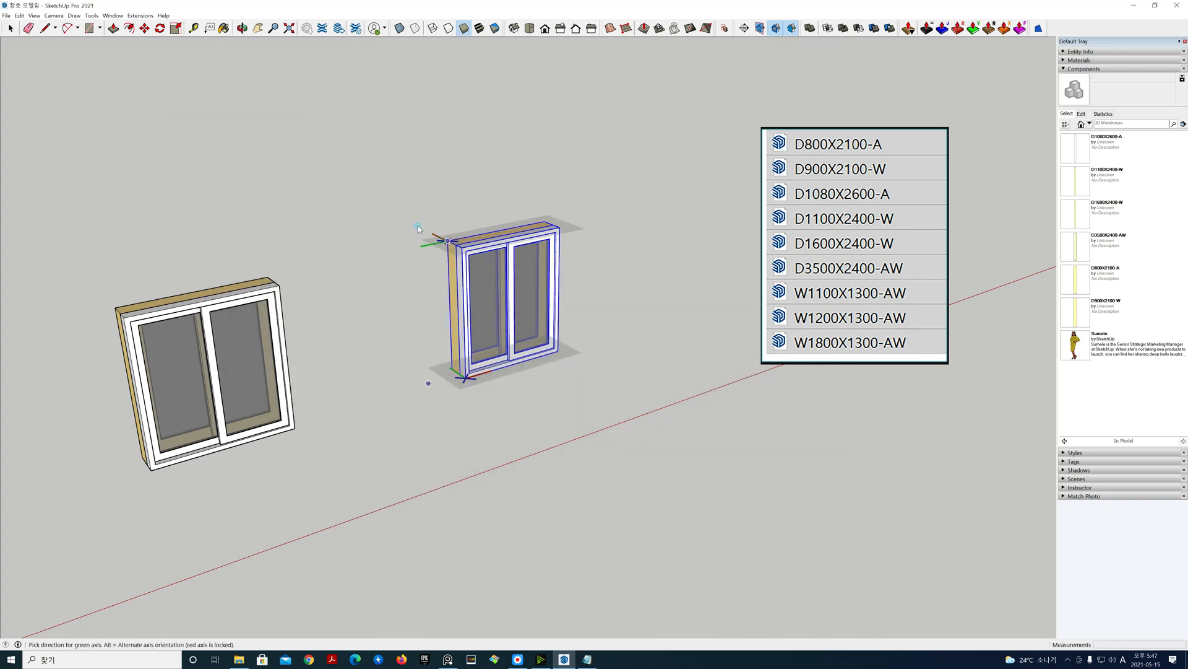
click(443, 194)
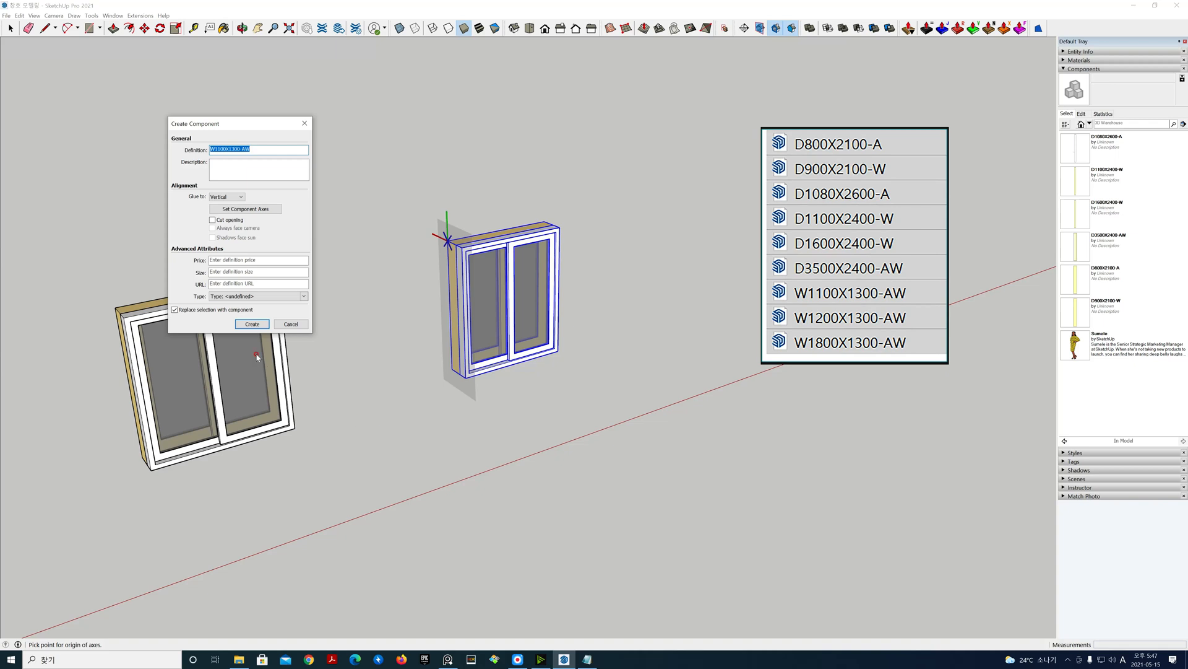
click(247, 326)
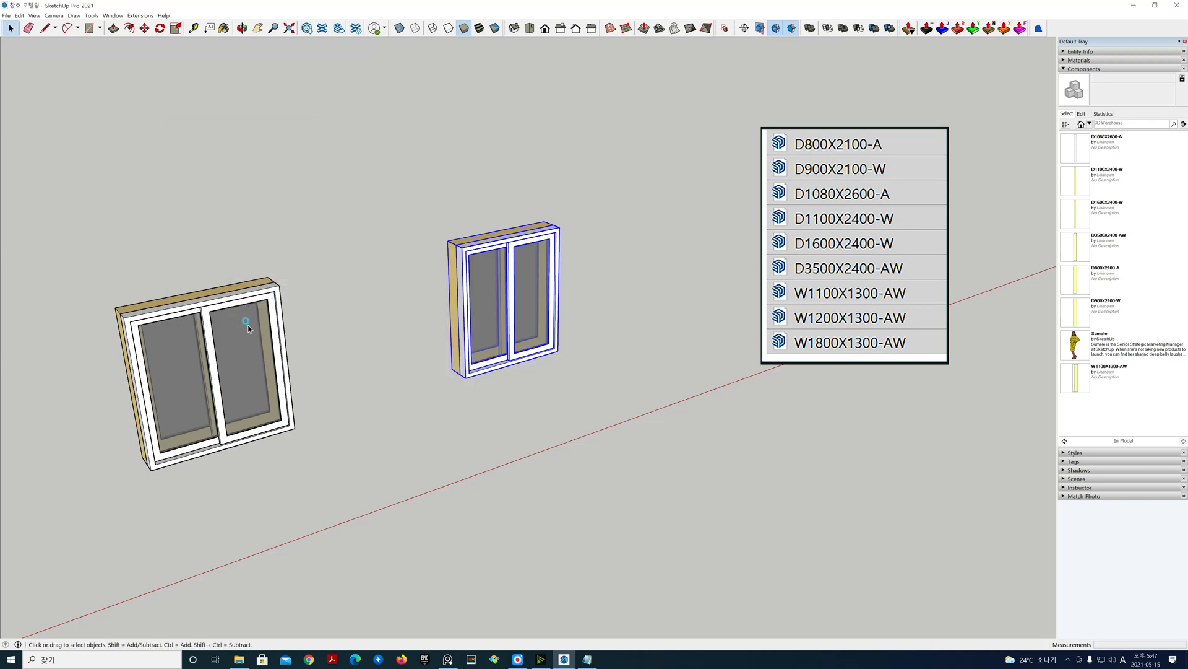
Start a component from the entire middle window of the three, with the definition name W1200X1300-AW and Vertical glue-to alignment
scroll(367, 372, down, 2)
scroll(368, 371, down, 2)
shift+middle_drag(367, 372, 578, 324)
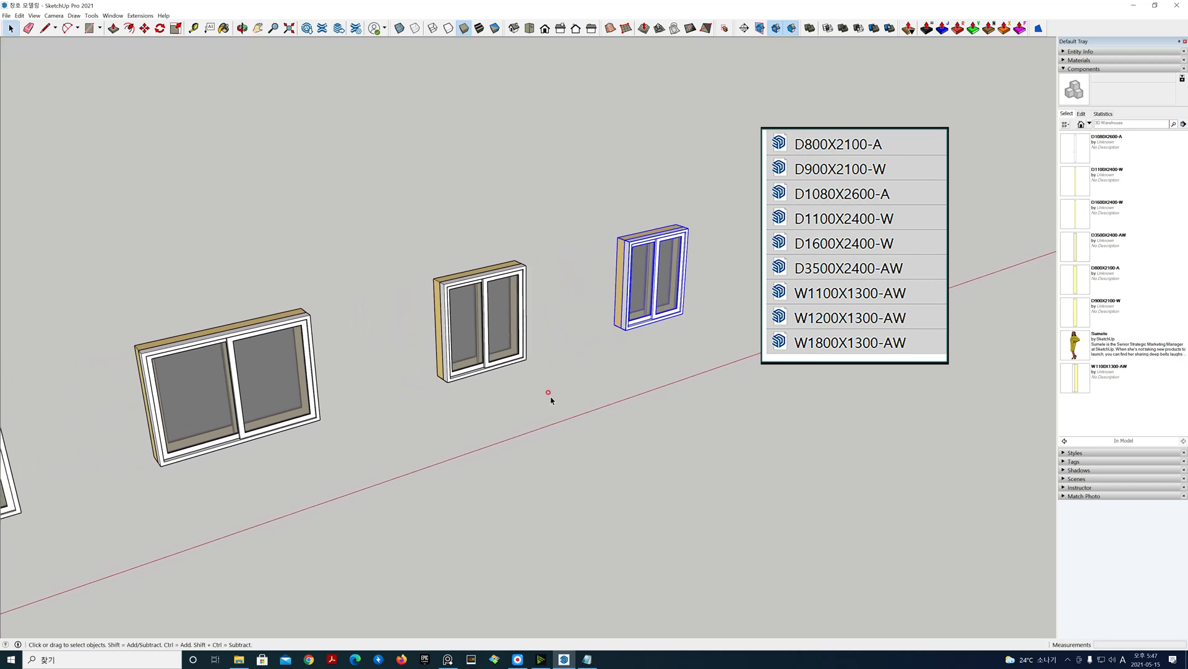
drag(550, 396, 424, 278)
drag(401, 224, 393, 277)
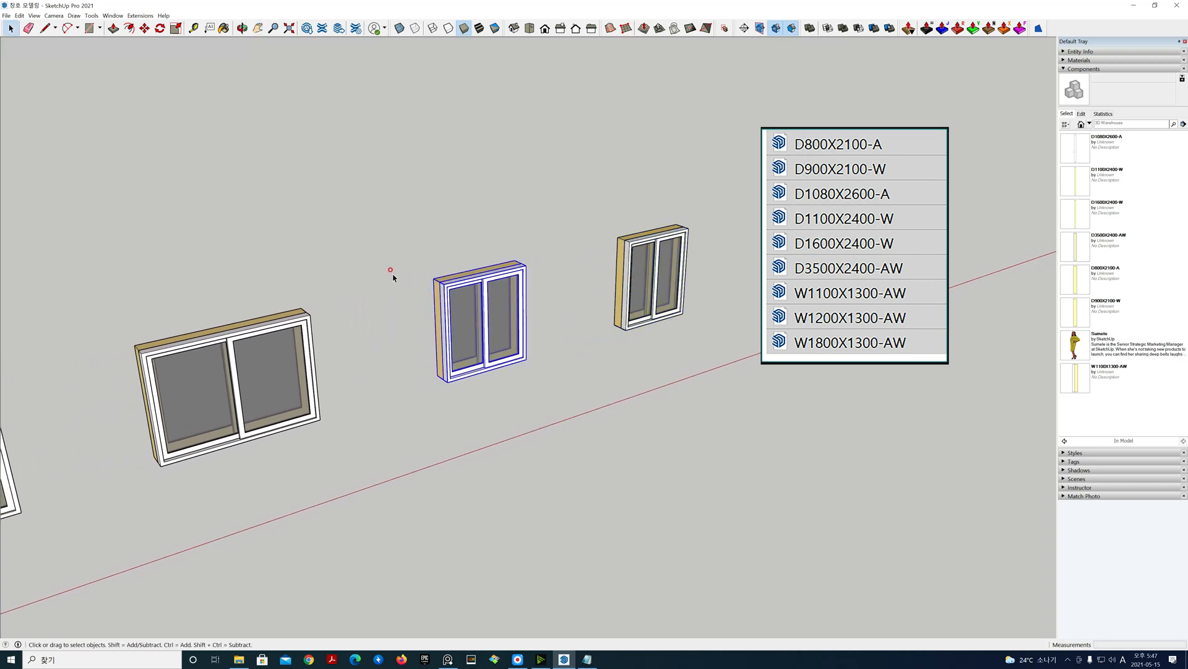
right_click(475, 282)
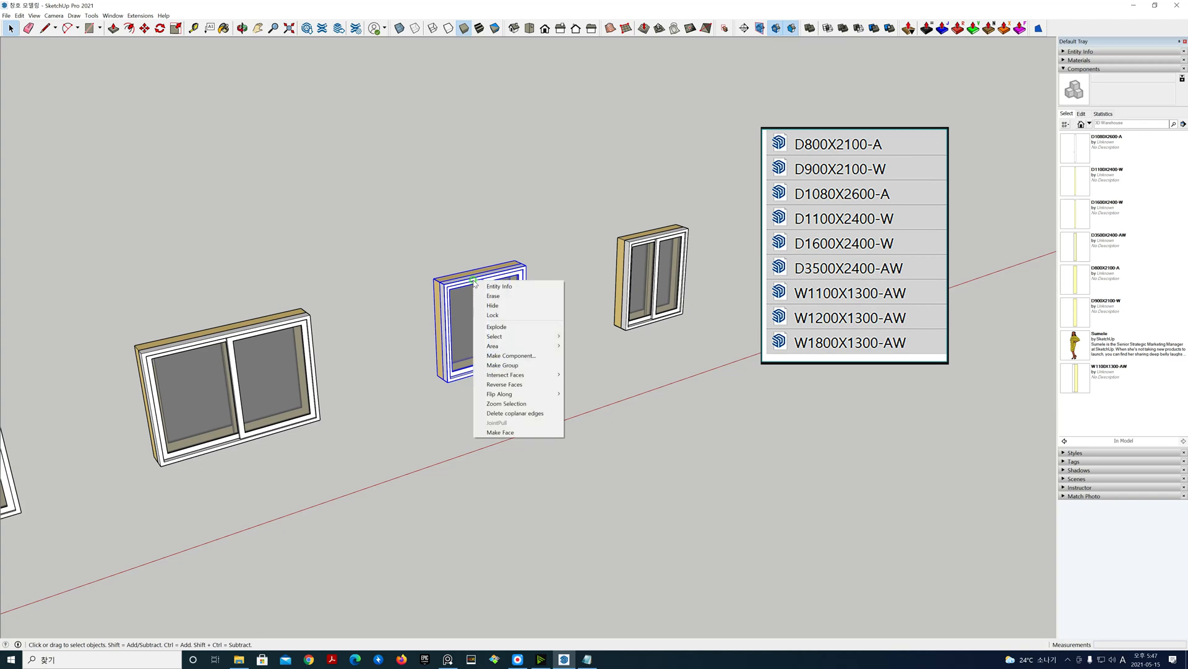
click(507, 356)
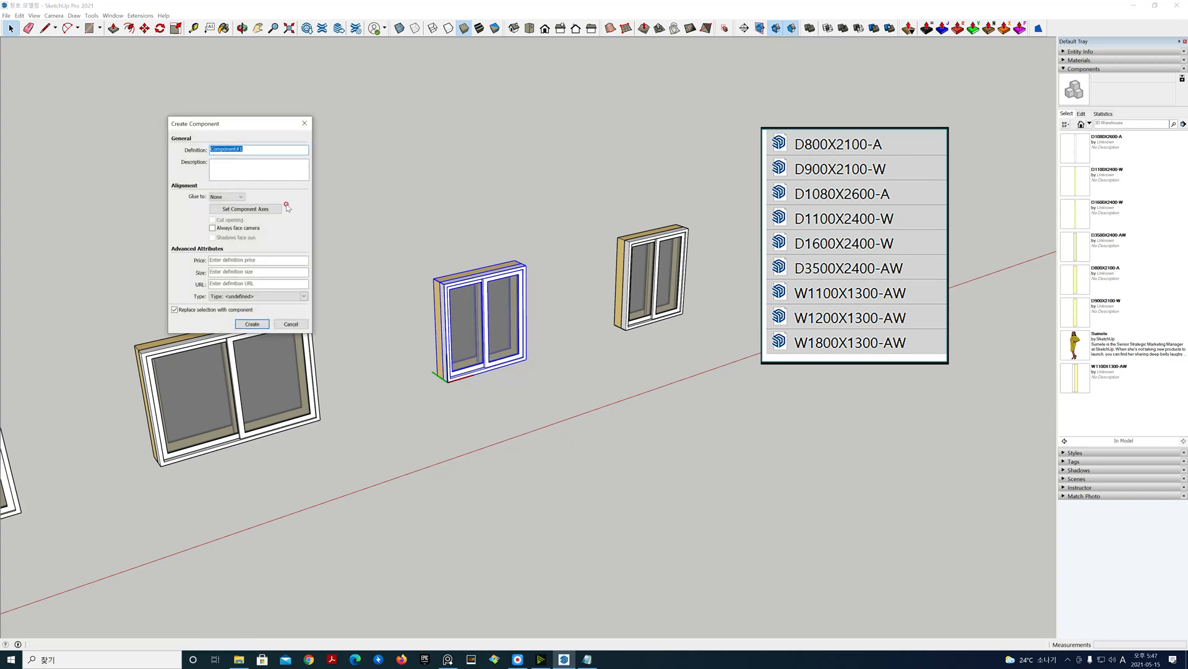
text(W1200X1300-AW)
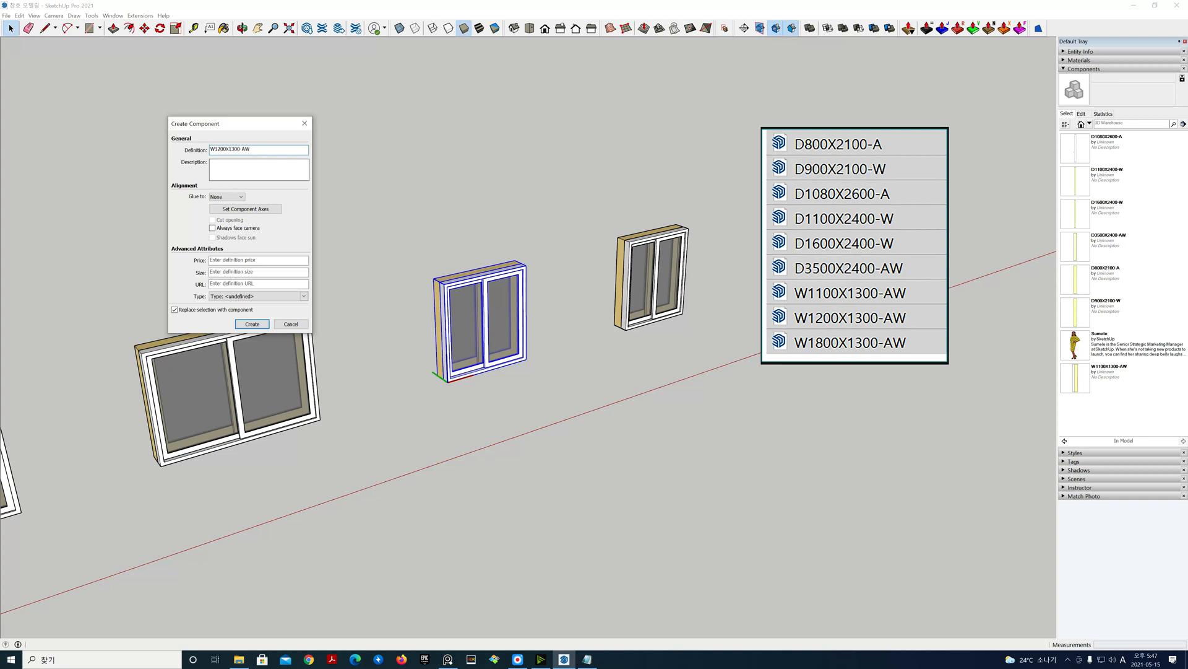
click(229, 197)
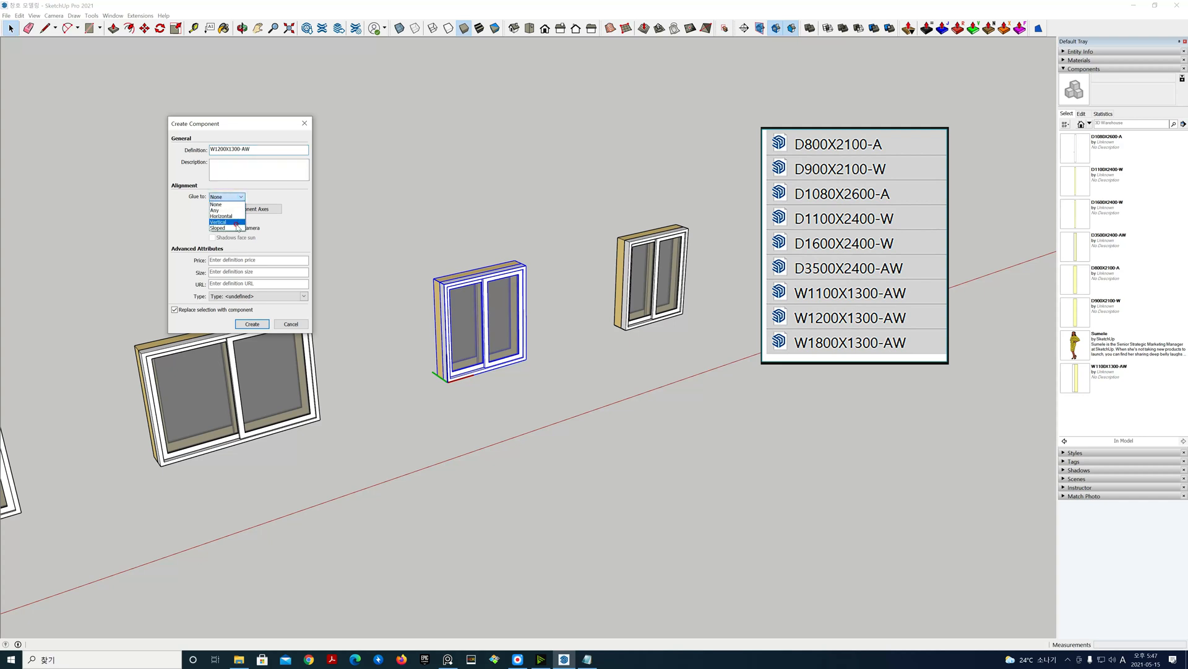
click(237, 225)
Set the component axes at the middle window frame's upper left rear corner, red toward the rear and green upward, and create the component
click(264, 208)
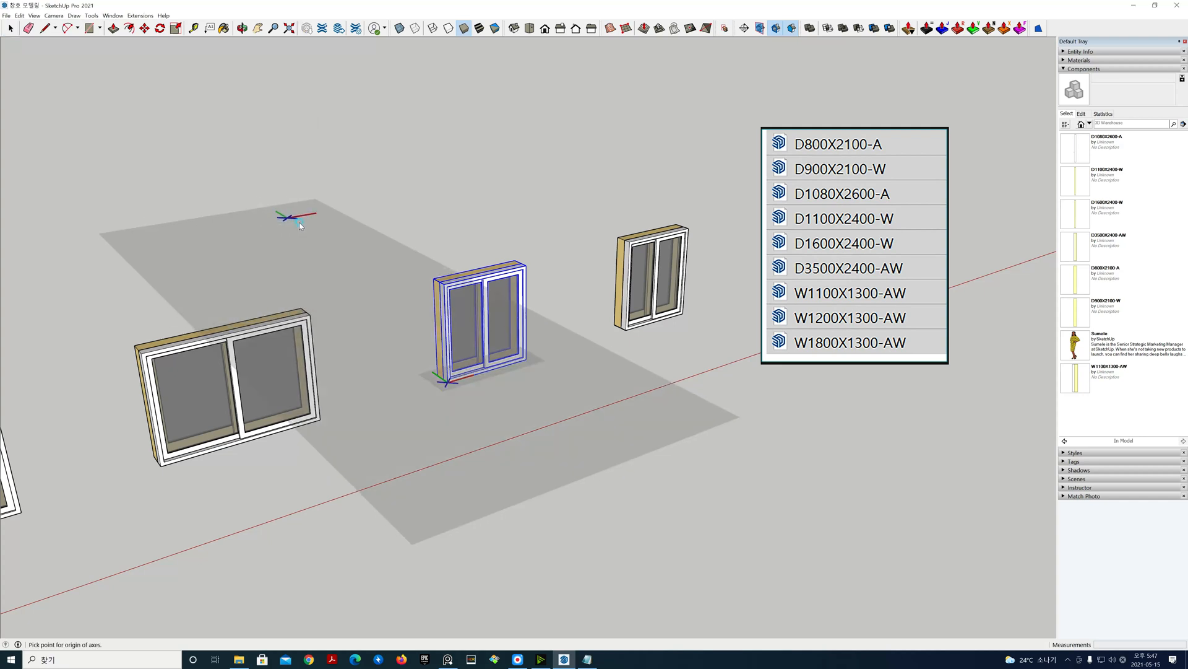
click(434, 278)
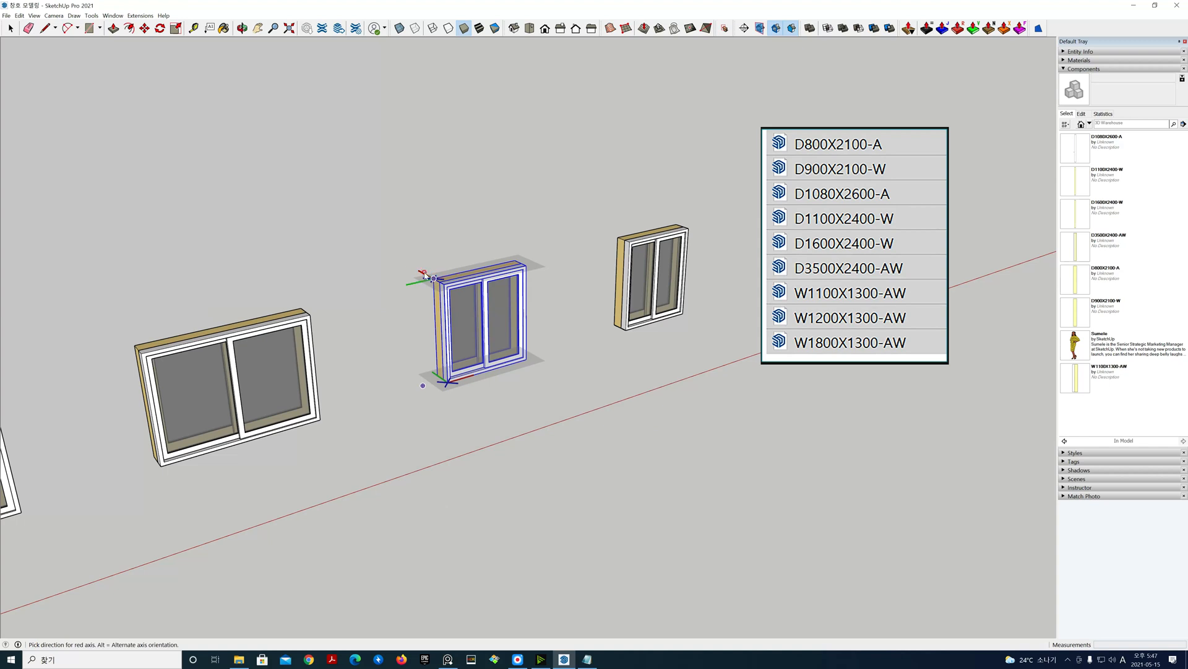
click(407, 266)
click(424, 380)
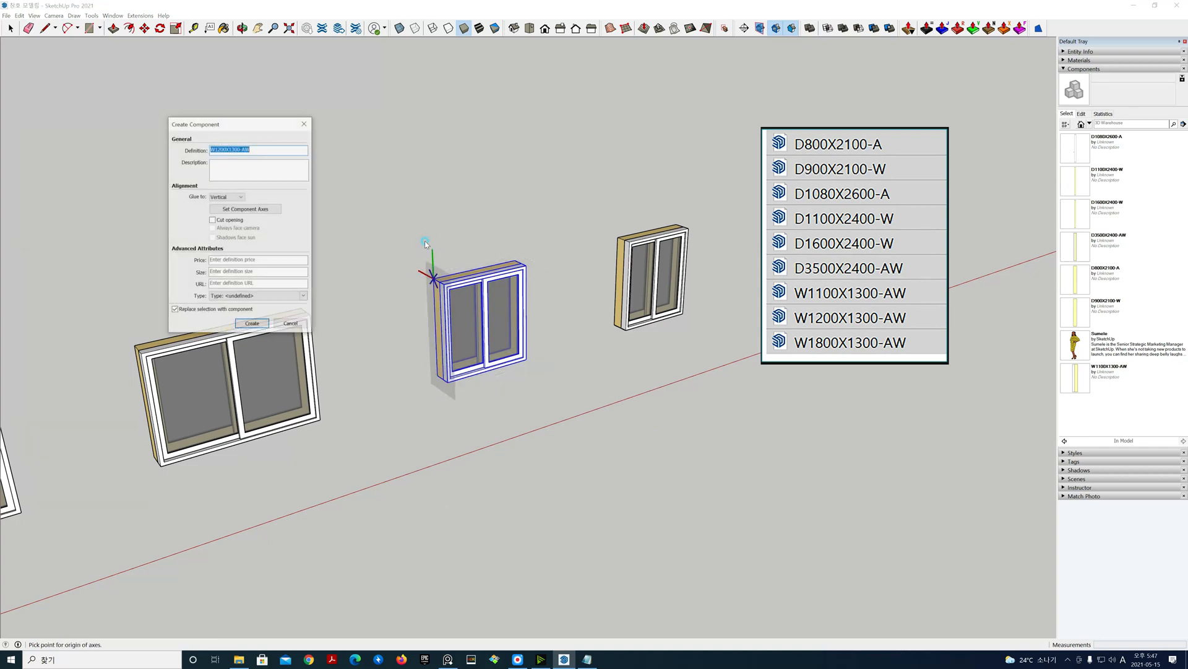
click(252, 323)
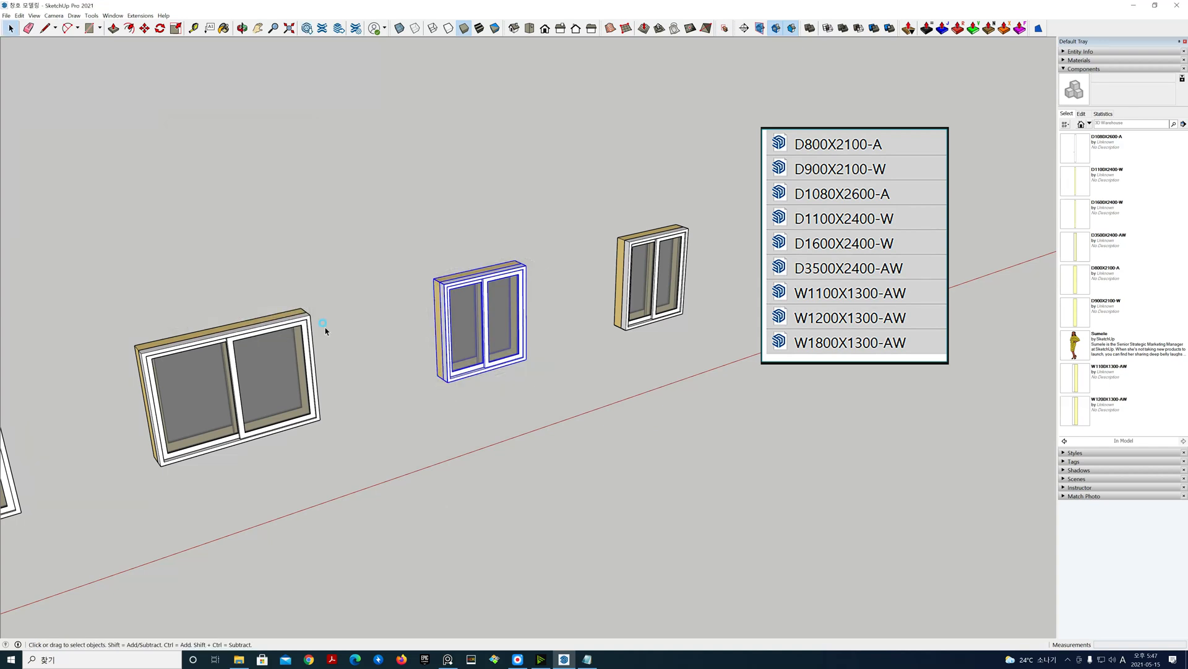
Start a component from the entire wide two-panel window beside the four-panel one, with the definition name W1800X1300-AW and Vertical glue-to alignment
shift+middle_drag(388, 351, 600, 287)
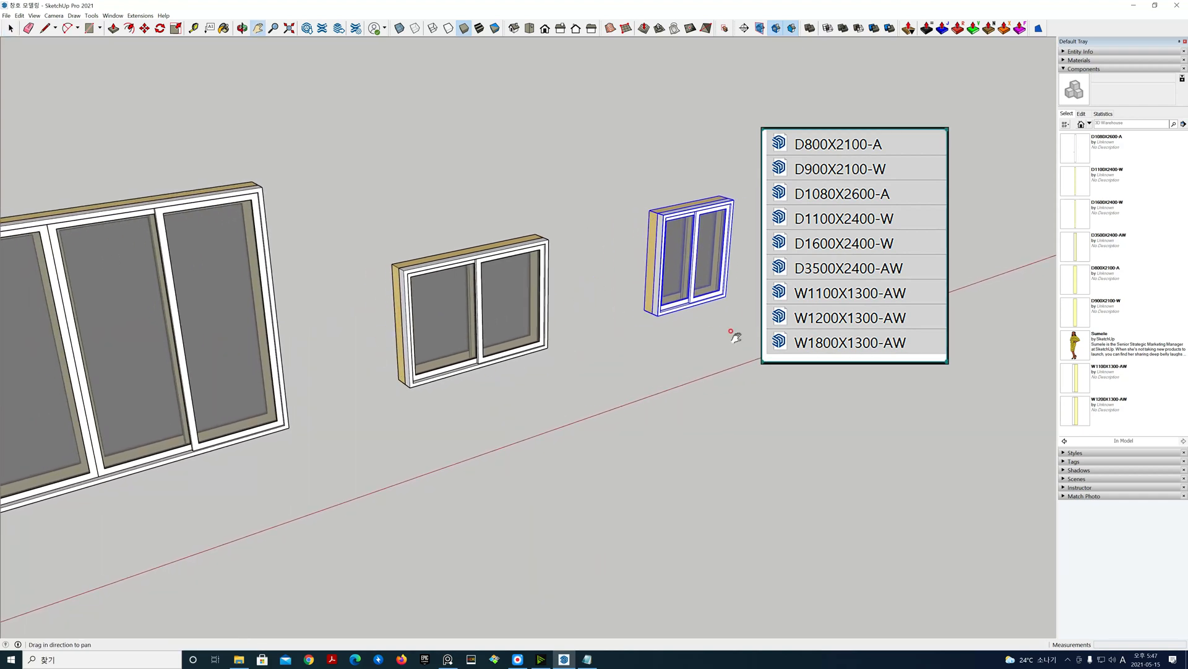
key(space)
click(564, 403)
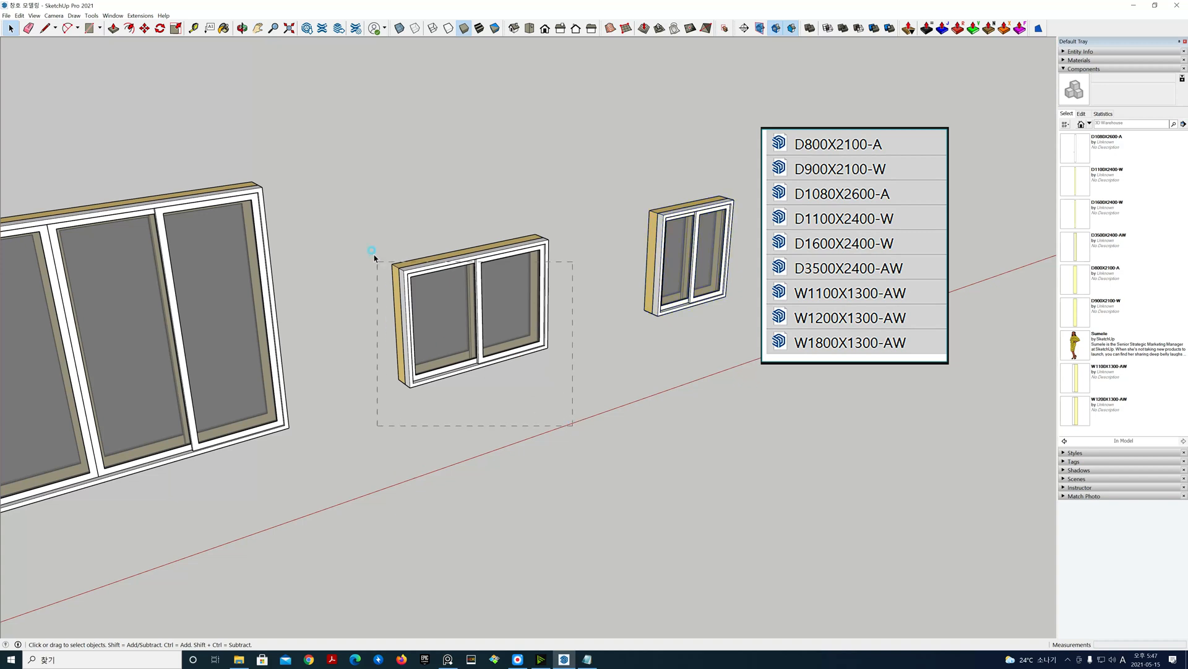
drag(369, 194, 369, 191)
right_click(444, 260)
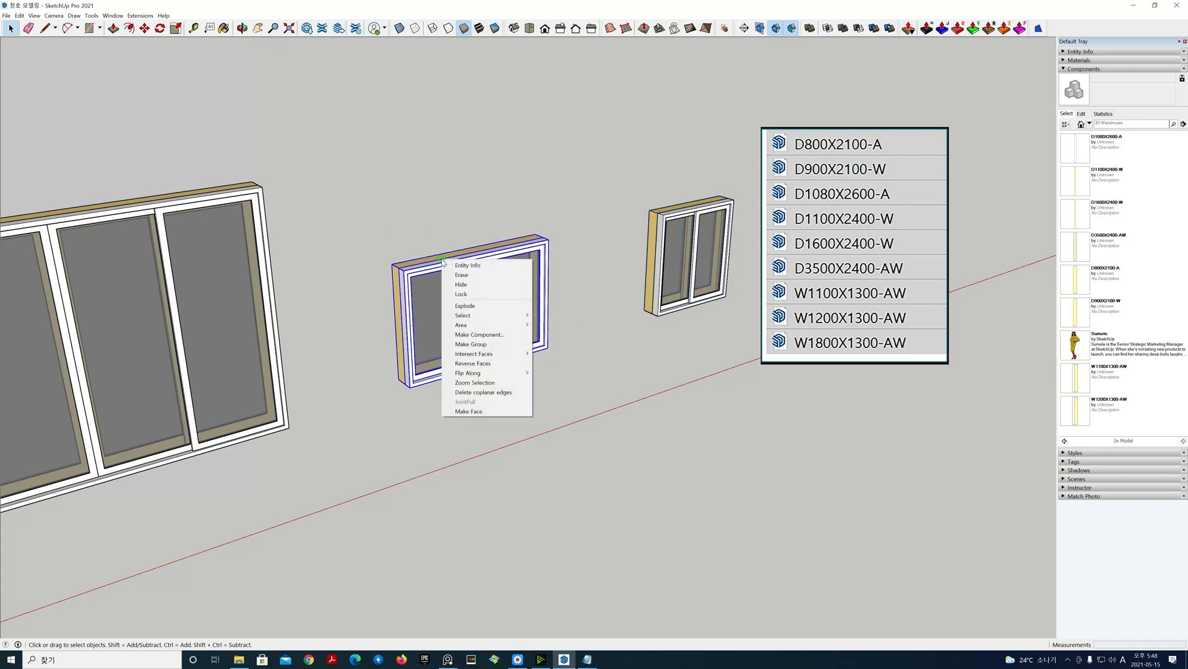
click(473, 334)
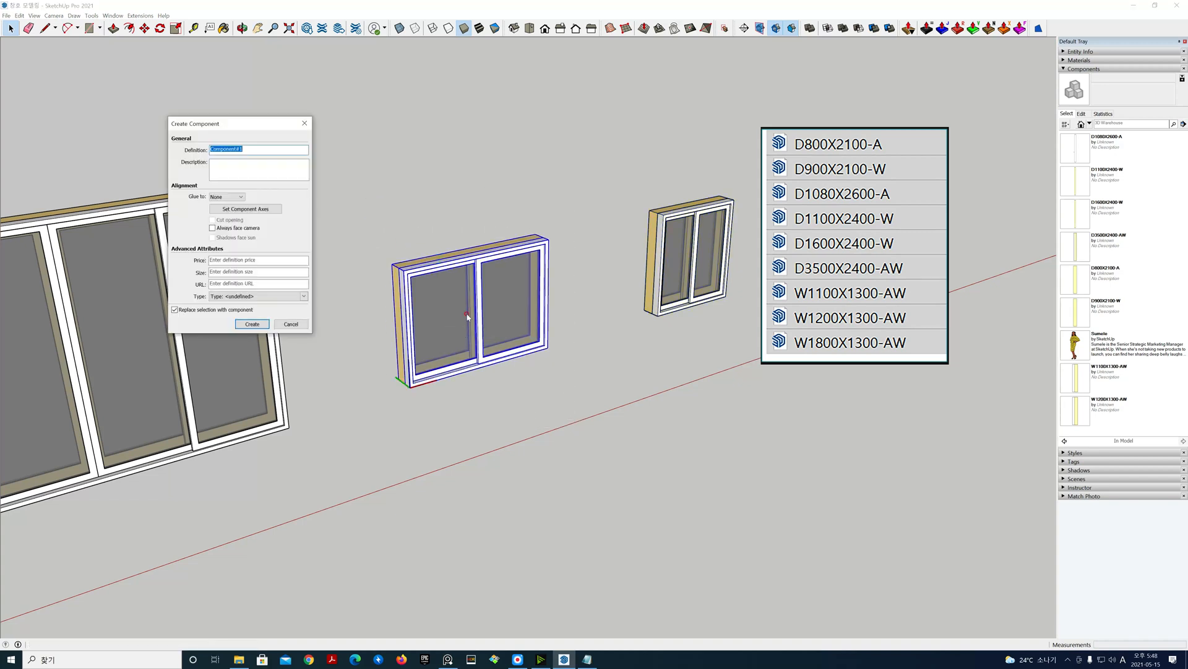
text(W)
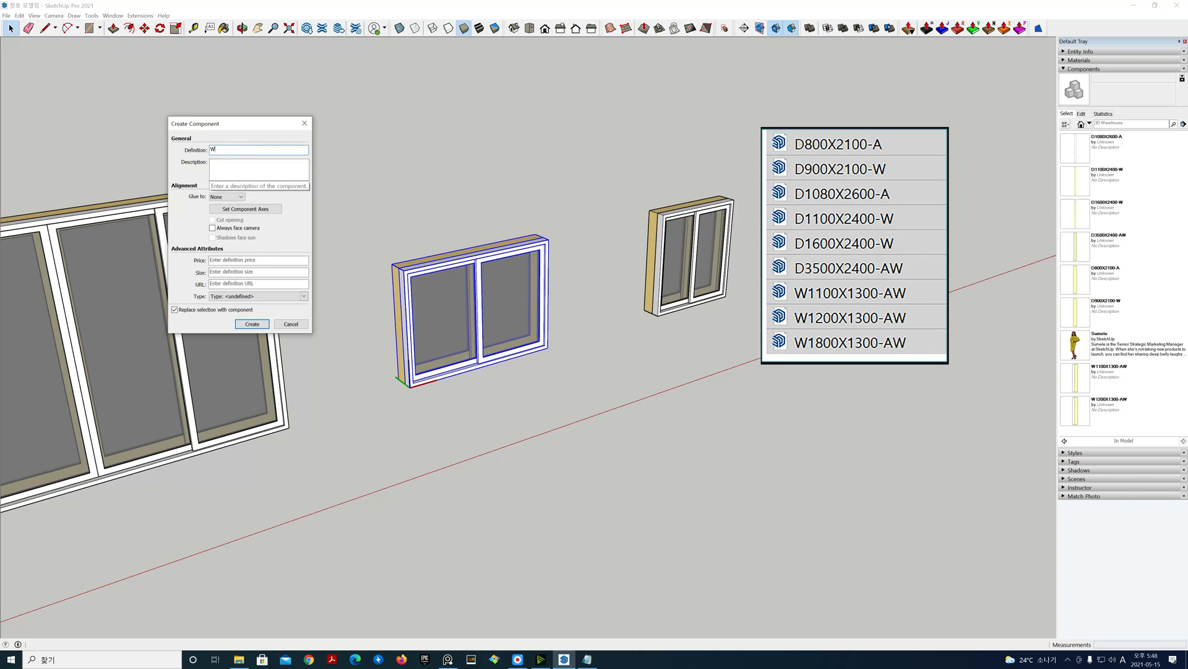
text(1800X1300-AW)
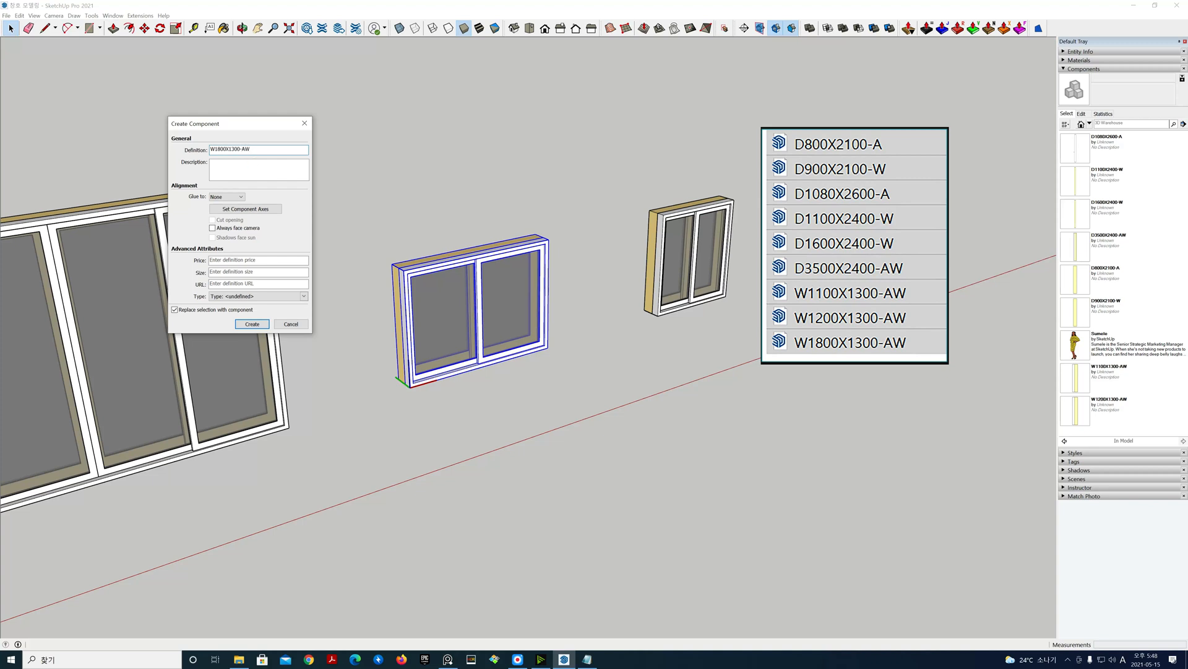
click(242, 199)
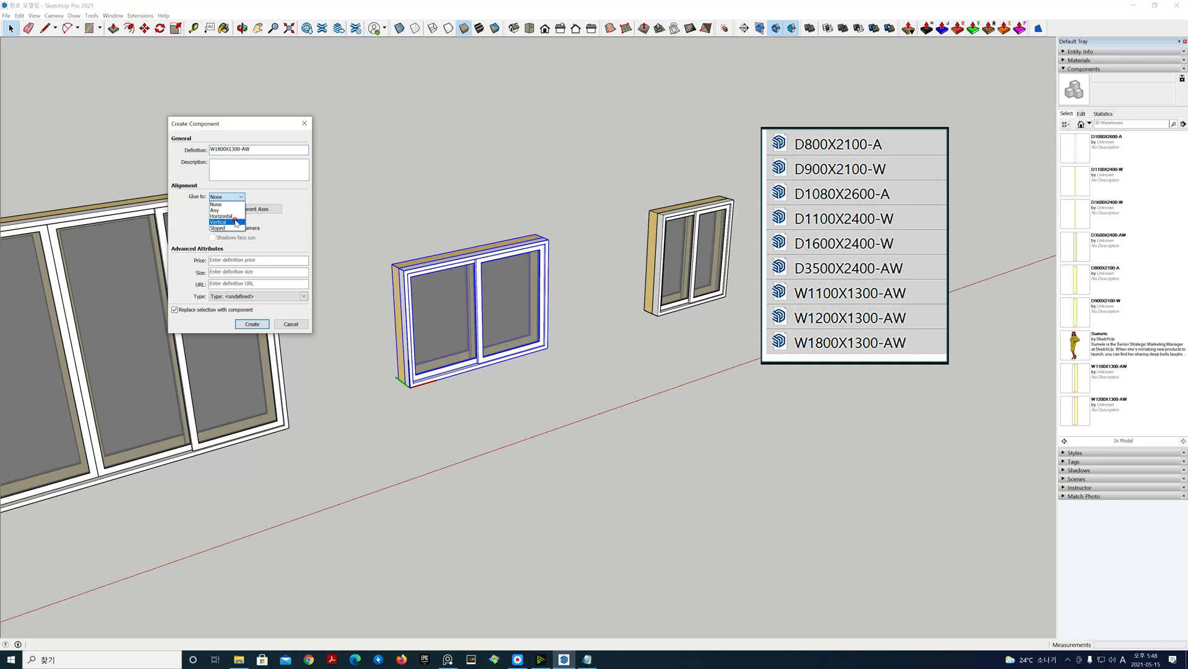
click(234, 222)
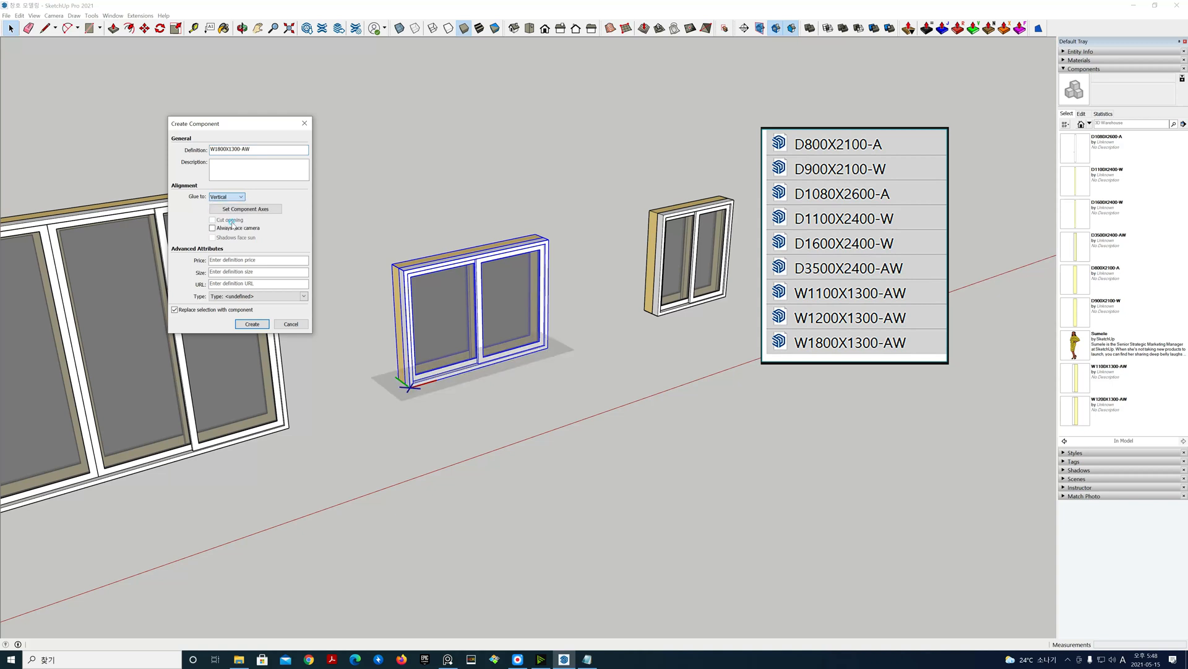
Set the component axes at the wide window frame's upper left rear corner, red toward the rear and green upward, and create the component
click(263, 210)
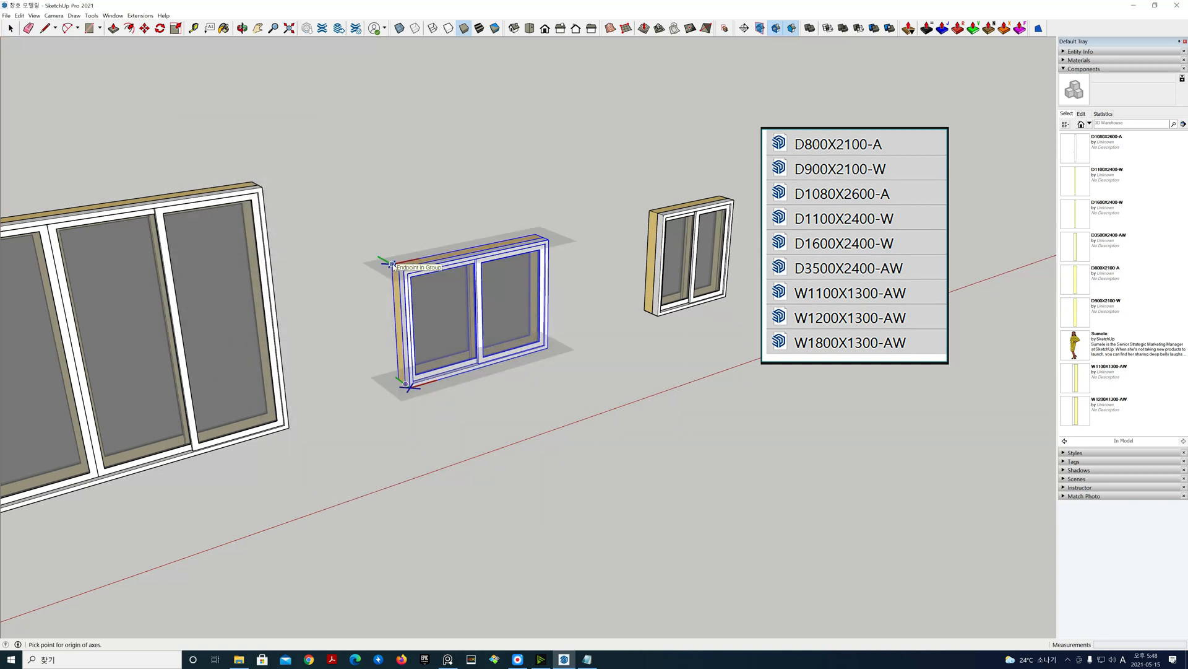
click(392, 265)
click(364, 247)
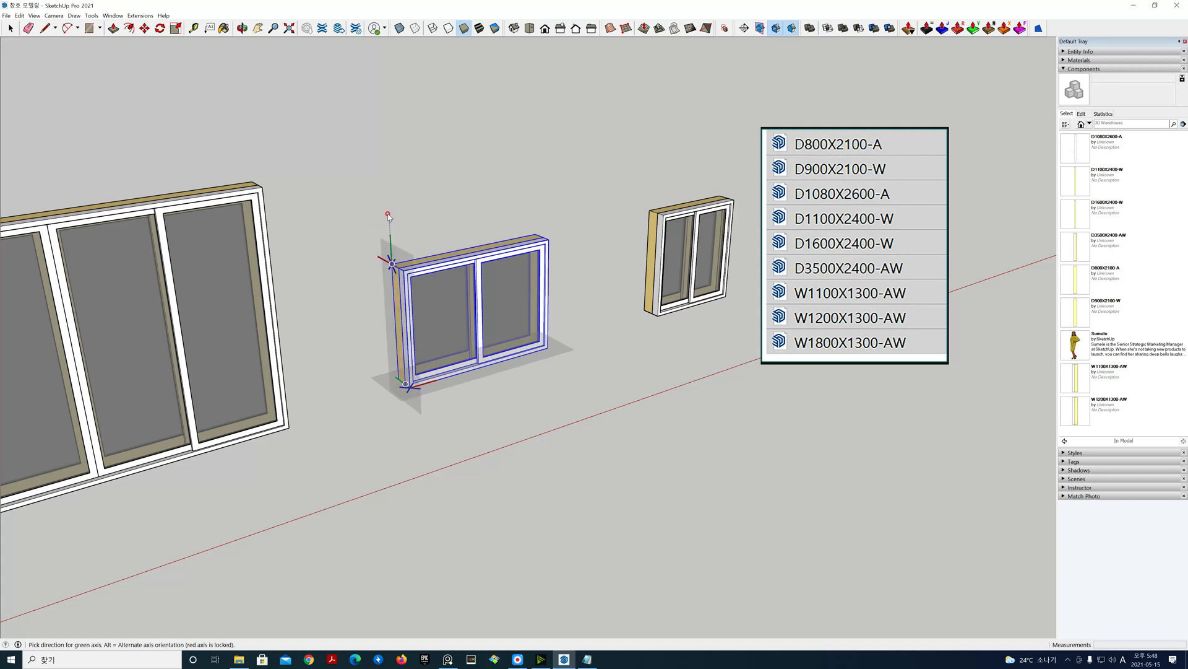
click(388, 216)
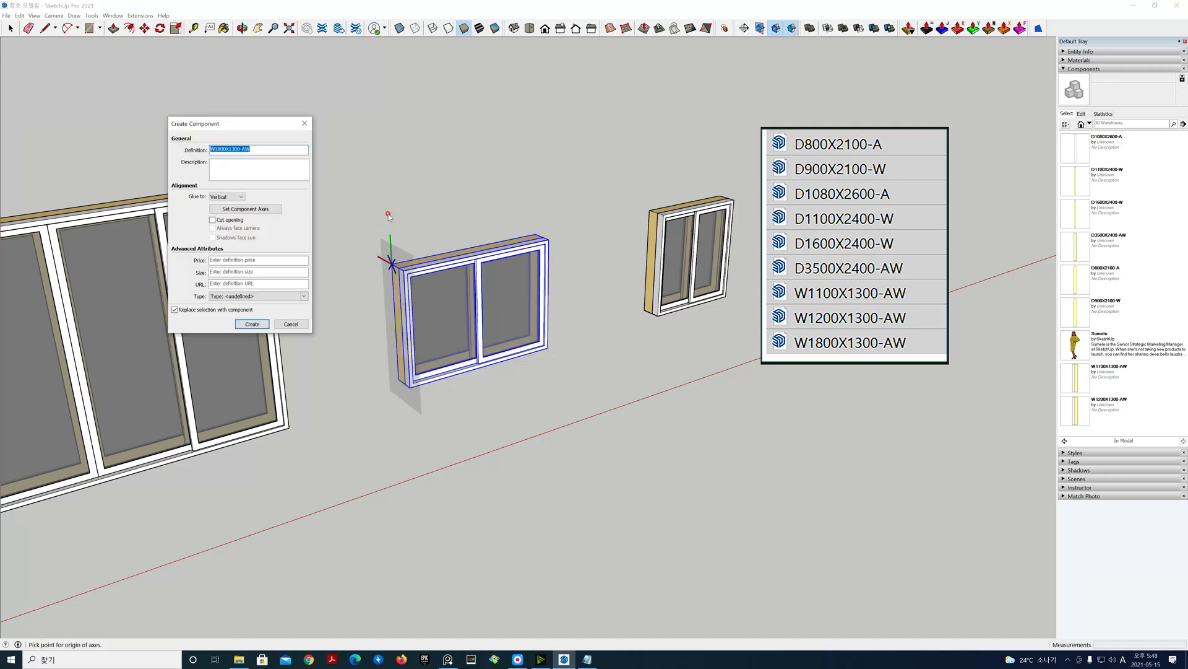
click(262, 327)
click(353, 341)
Bring the full row of doors and windows into view and place the floating component name list below the windows
scroll(354, 344, down, 3)
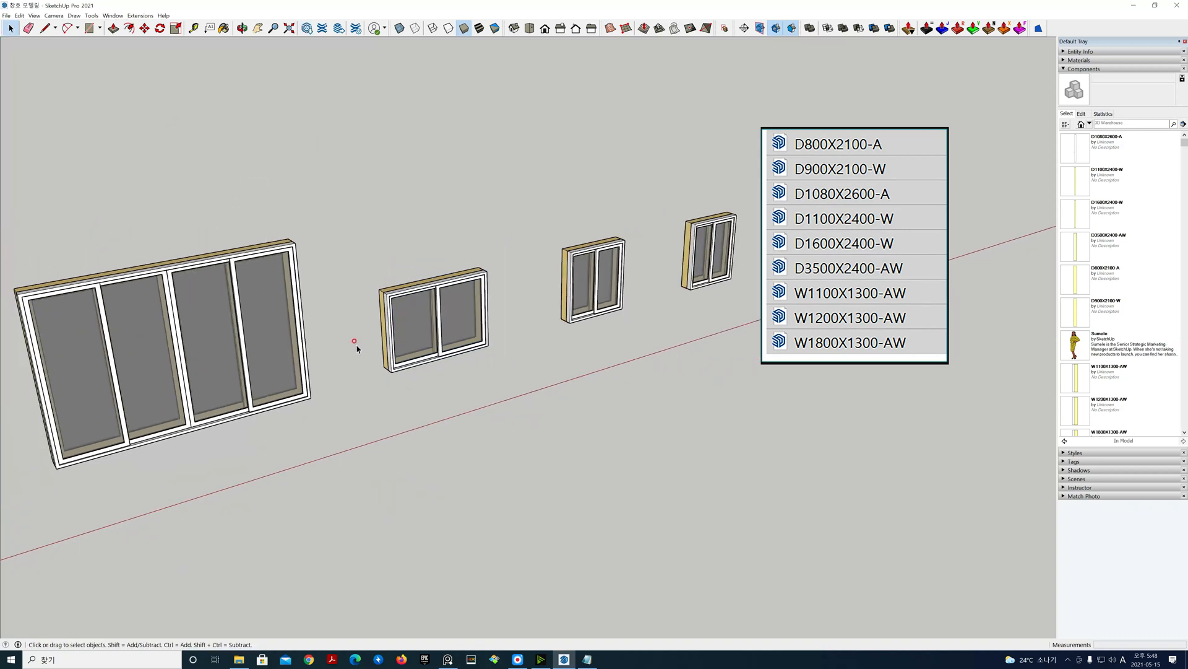
scroll(357, 350, down, 3)
shift+middle_drag(364, 354, 451, 333)
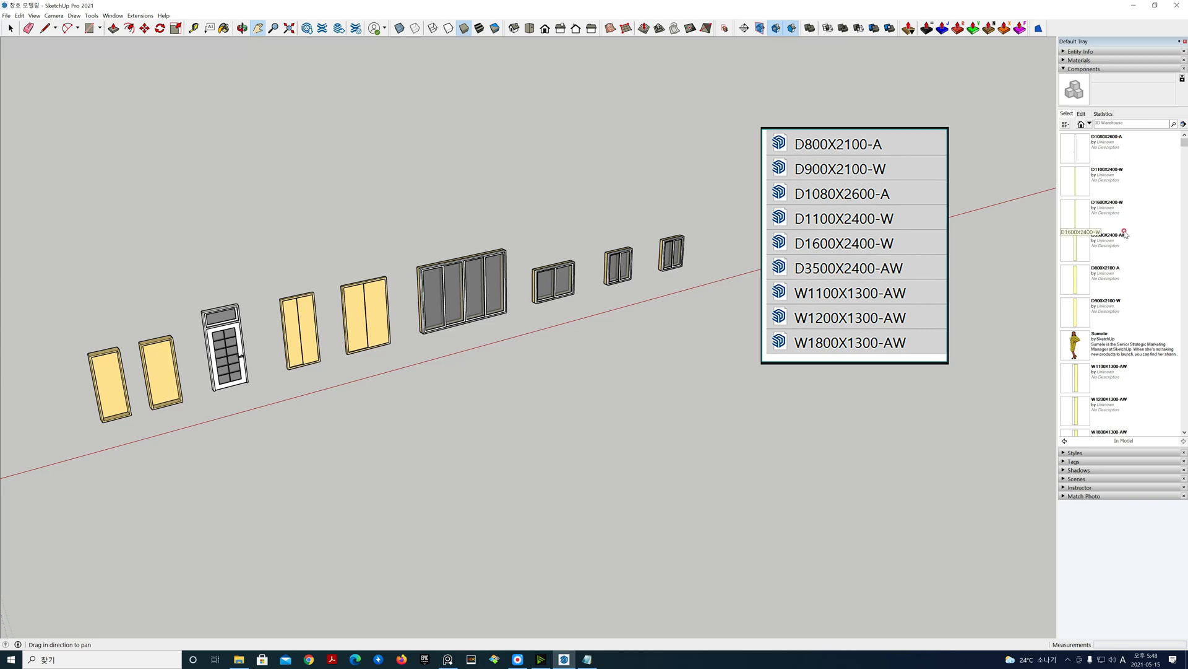
drag(1184, 153, 1185, 144)
mouse_move(770, 142)
mouse_down()
mouse_move(697, 308)
mouse_move(571, 341)
mouse_up()
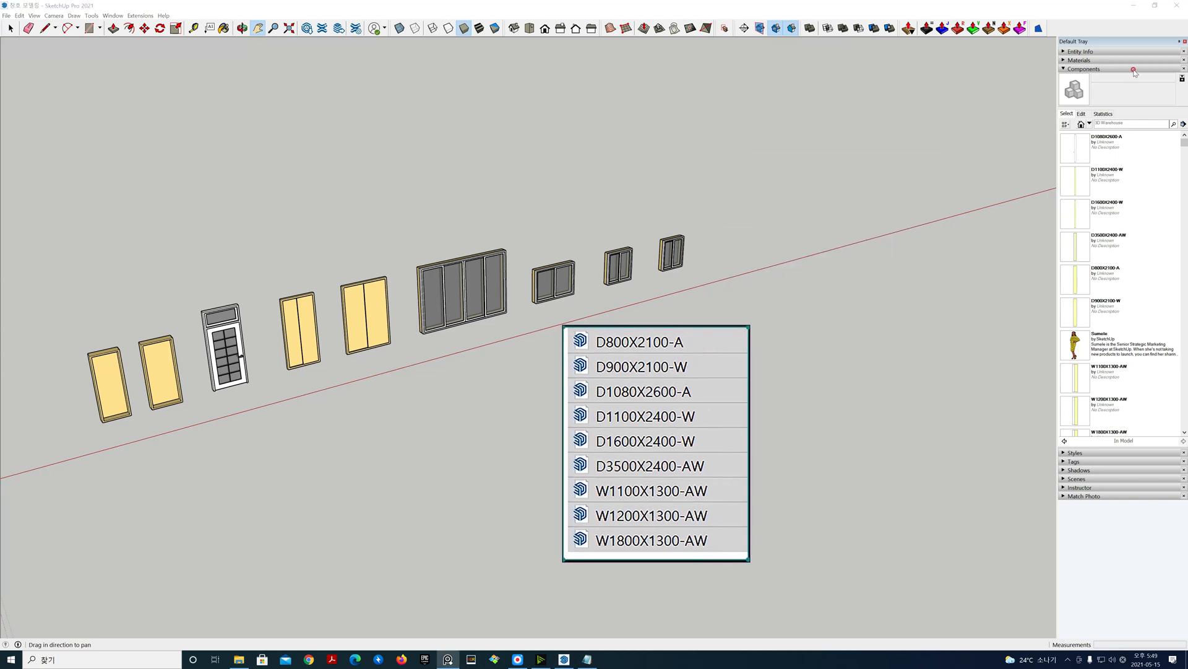
Undock the Default Tray beside the models and lengthen its component list until every in-model component fits
drag(1136, 44, 906, 58)
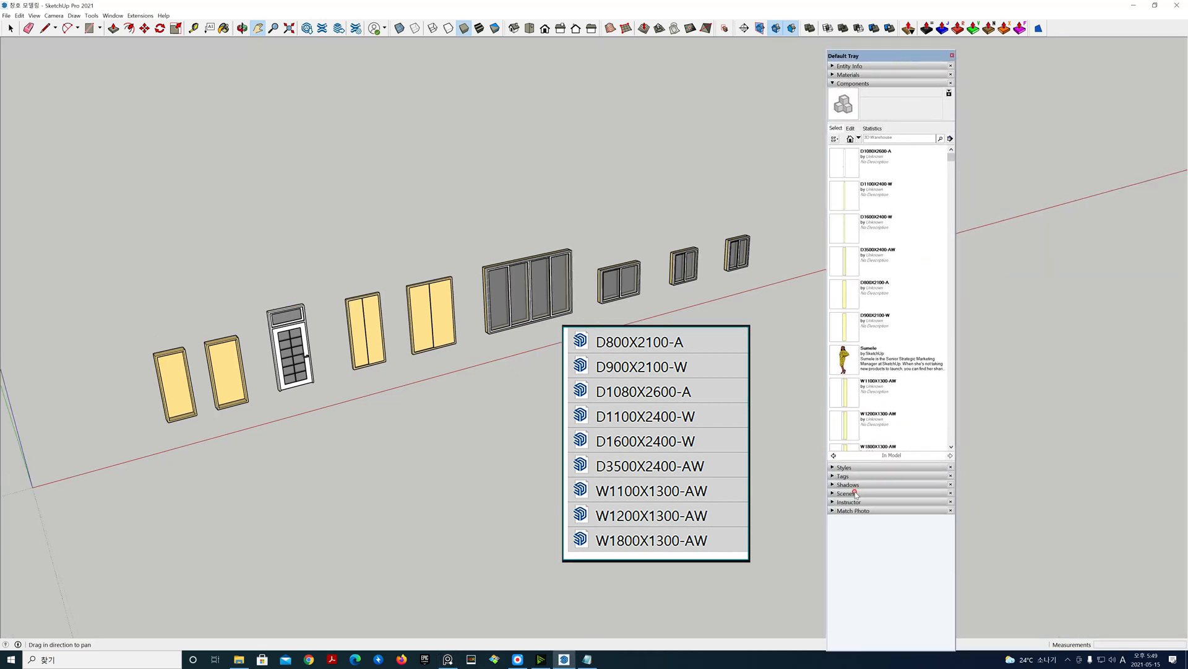
click(839, 510)
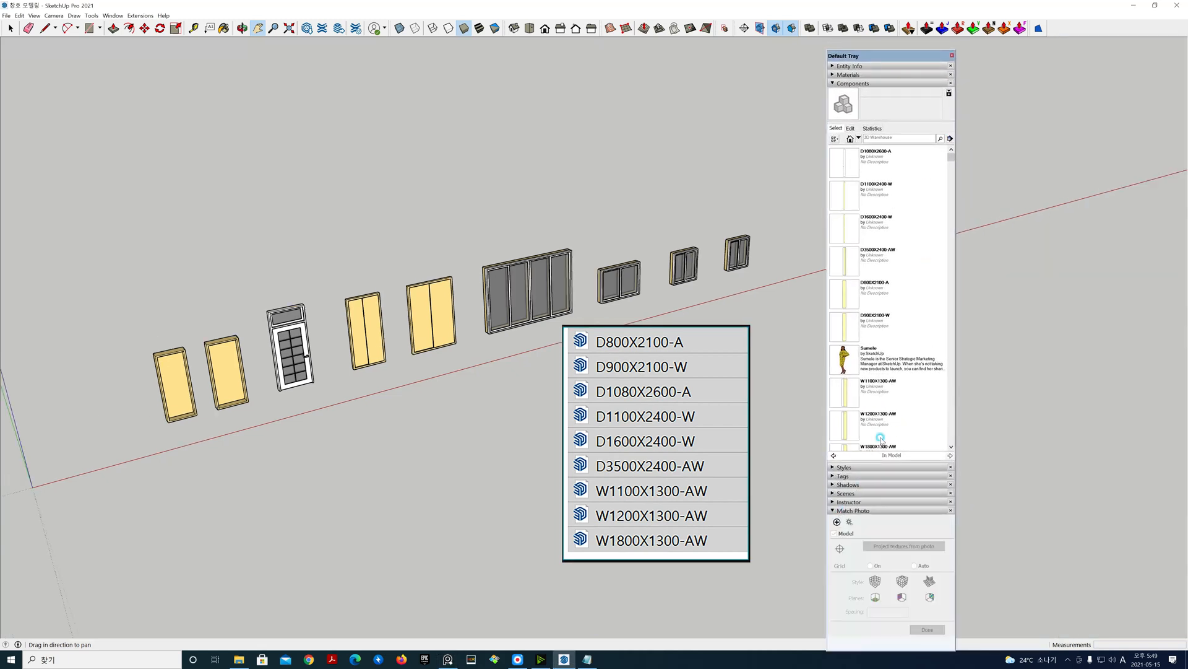
click(847, 511)
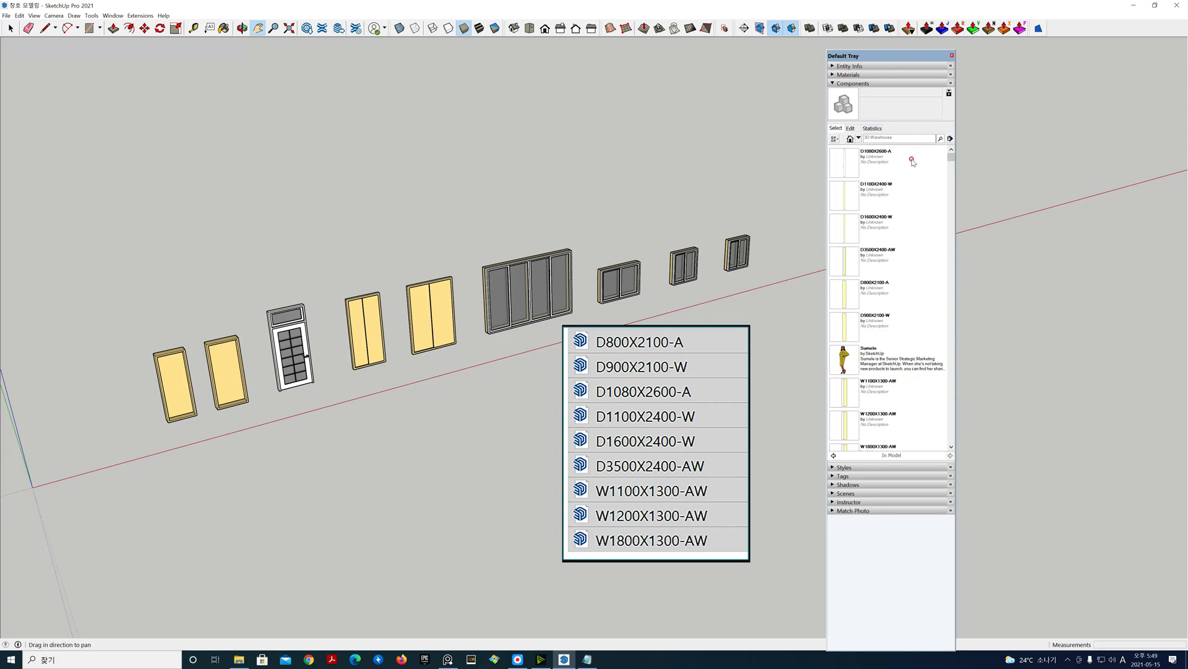
mouse_move(952, 159)
mouse_down()
mouse_move(951, 194)
mouse_move(952, 160)
mouse_up()
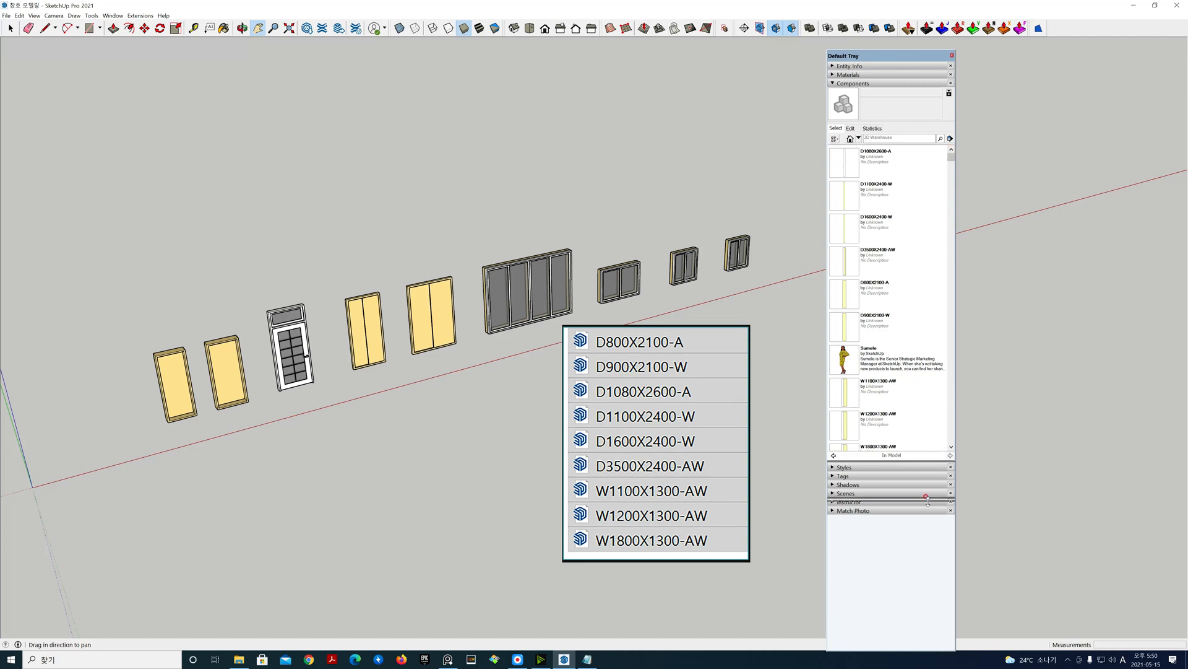
drag(927, 499, 928, 499)
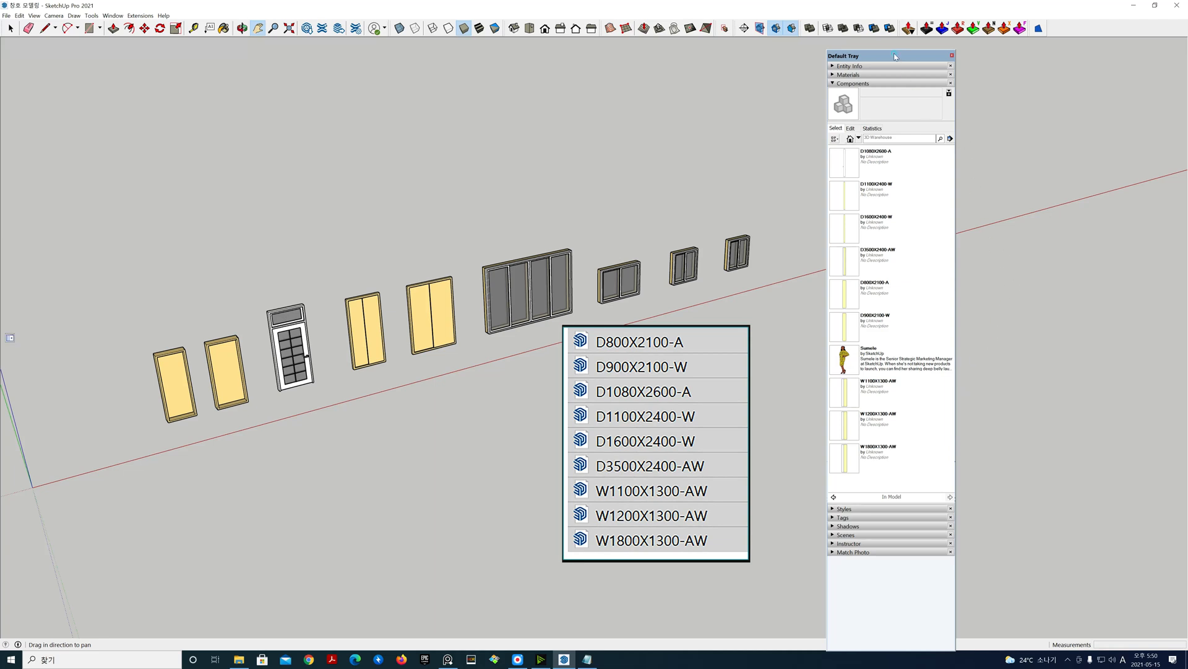
drag(894, 56, 866, 50)
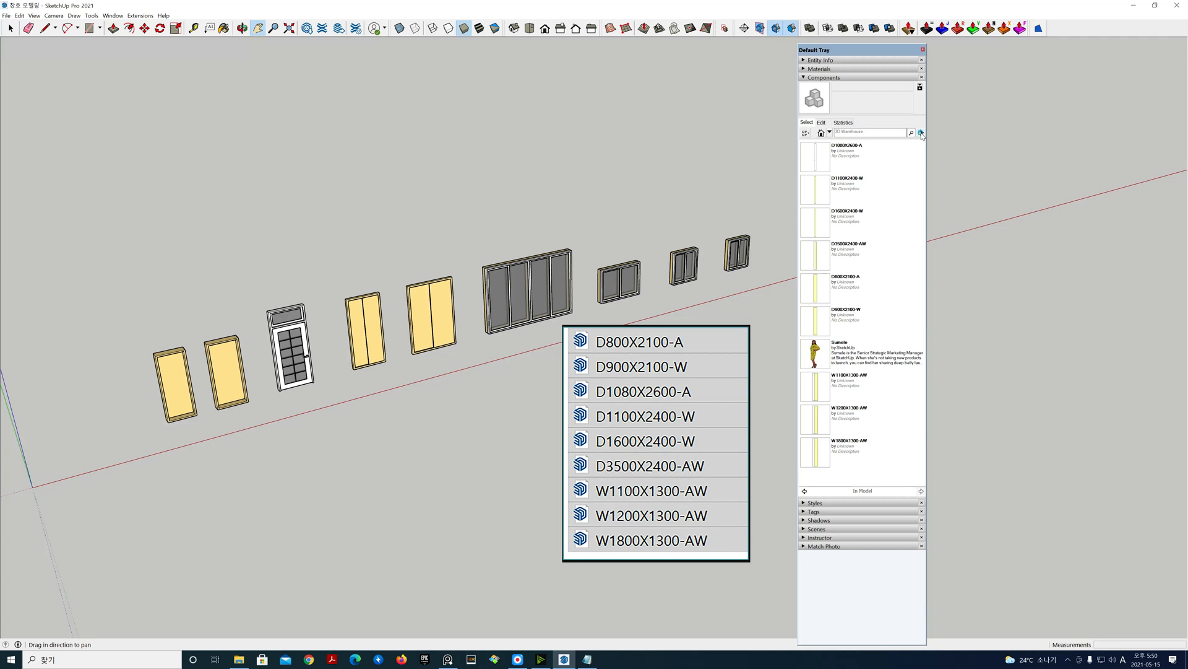
Start saving the in-model components as a local collection and go up to the 10주차 folder
click(921, 133)
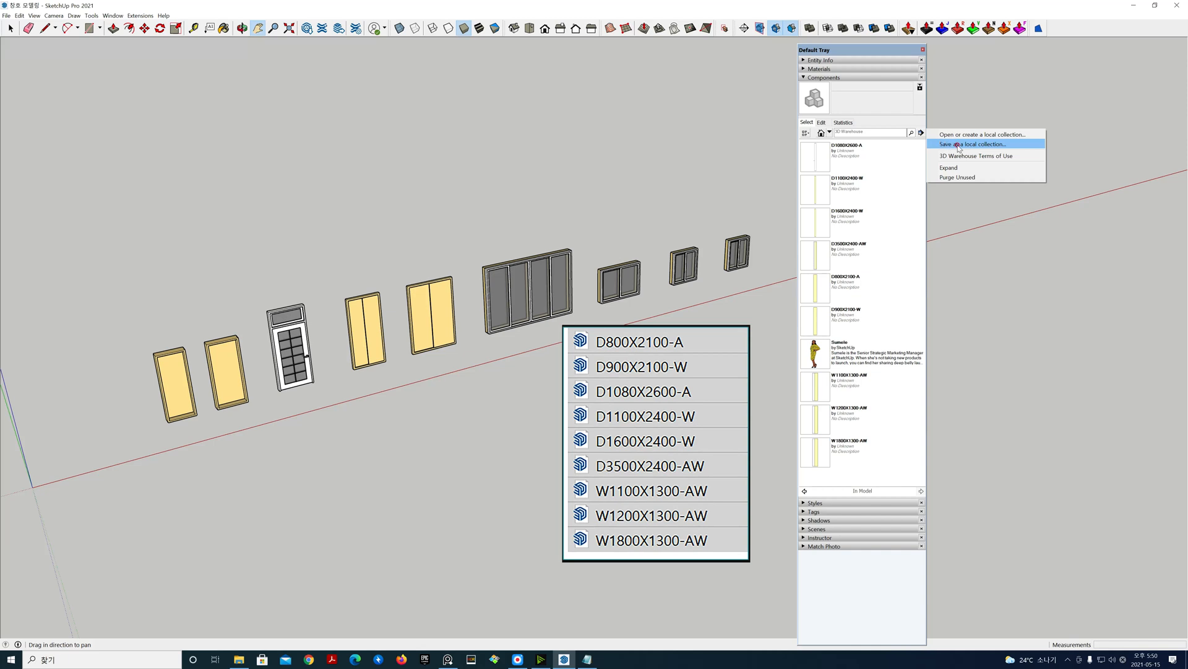
click(959, 146)
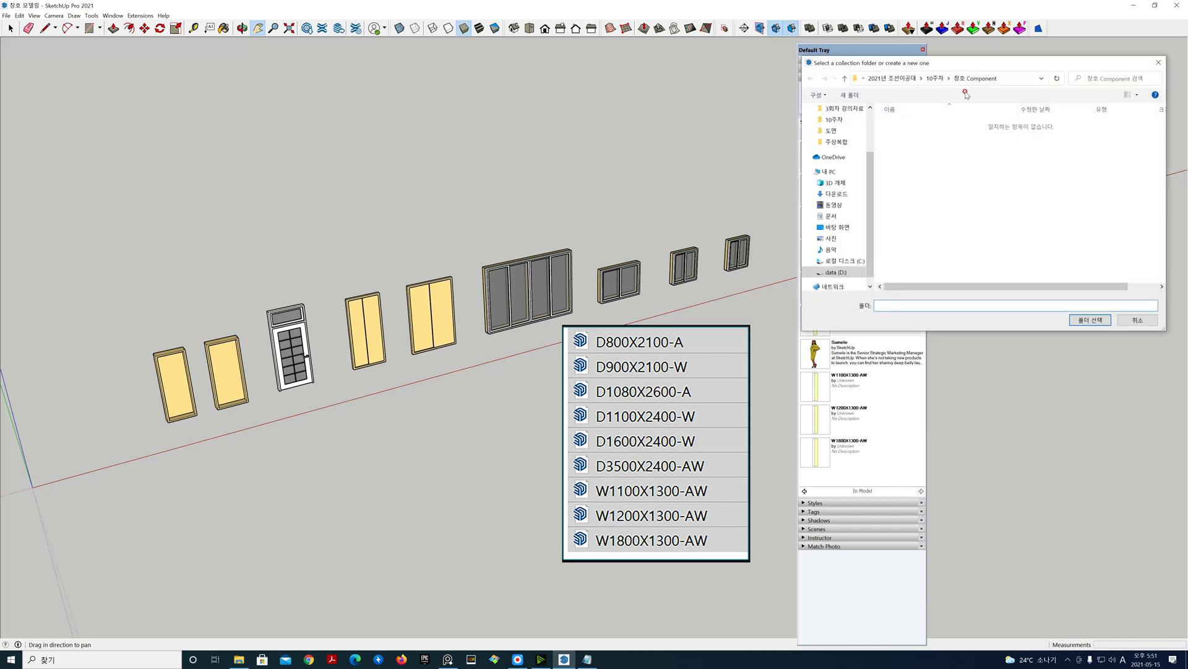
drag(972, 65, 768, 71)
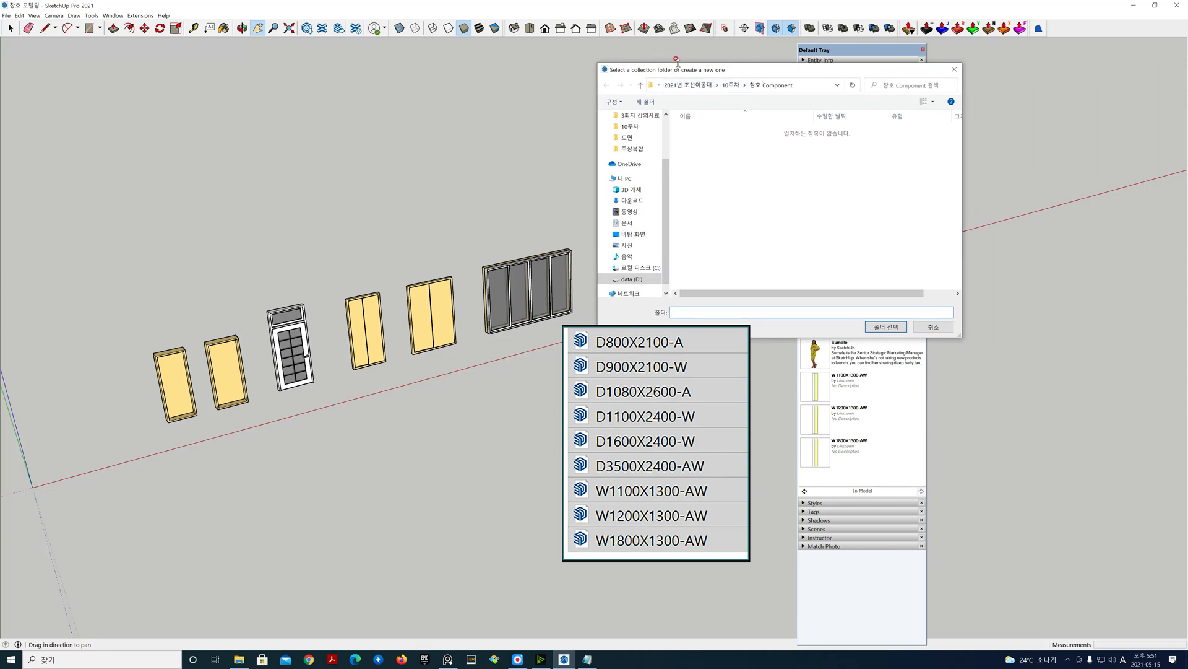
click(641, 87)
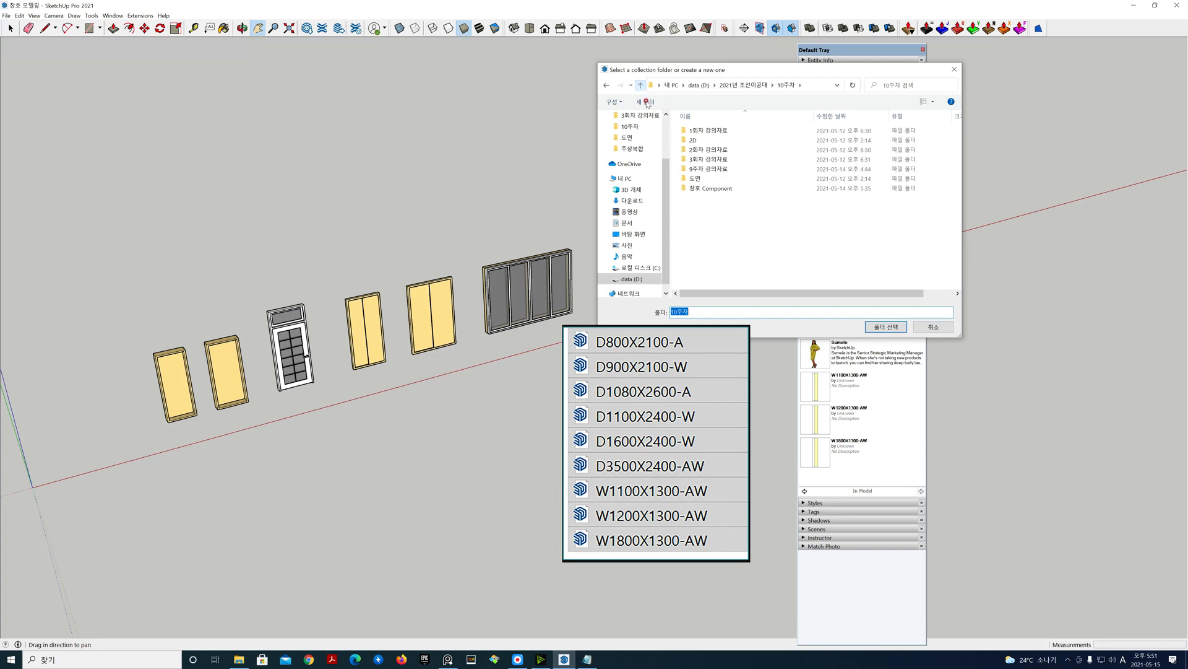
Create a new folder named 창호Component inside the 10주차 folder
right_click(727, 243)
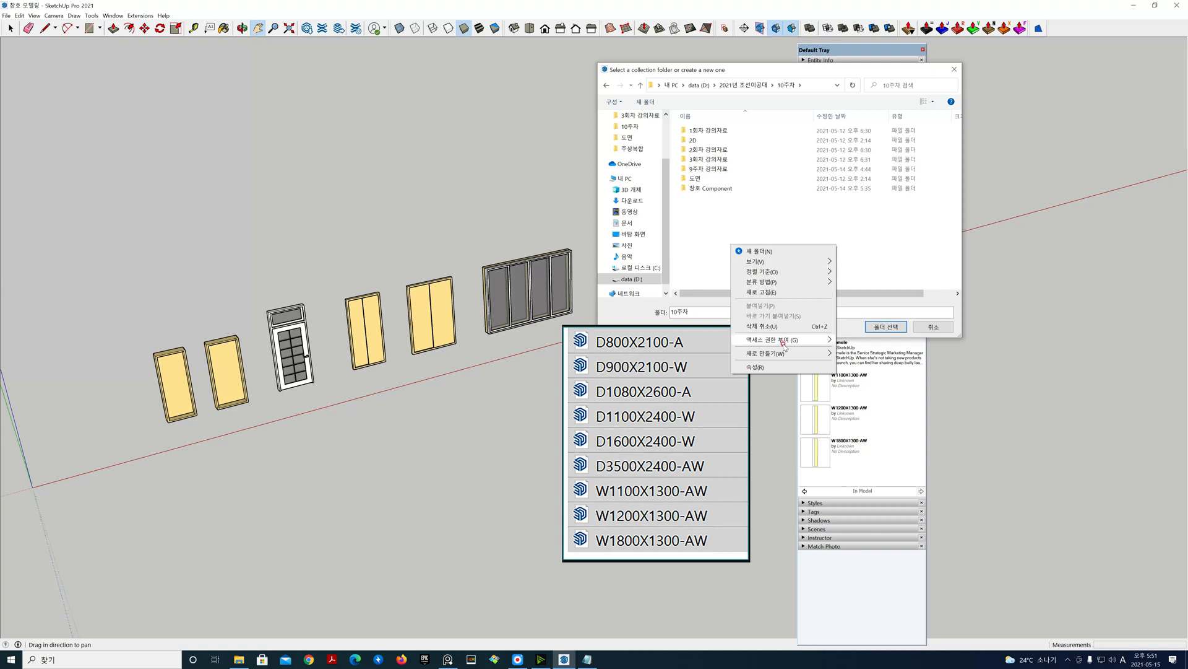
mouse_move(790, 357)
click(858, 355)
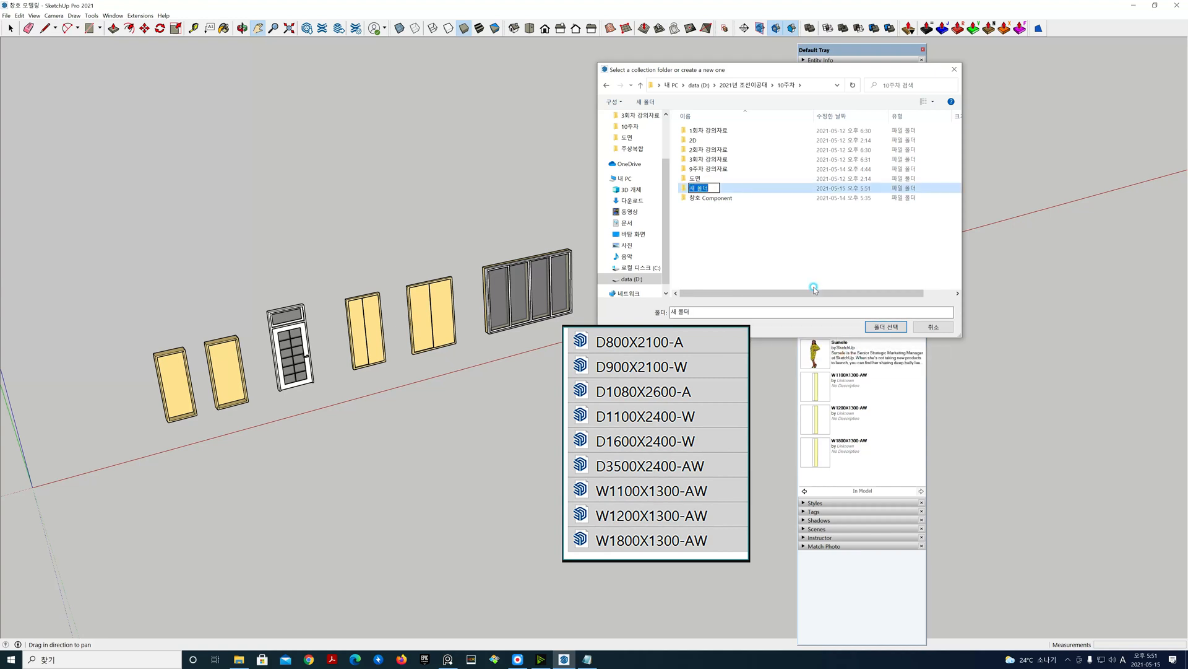
text(창호)
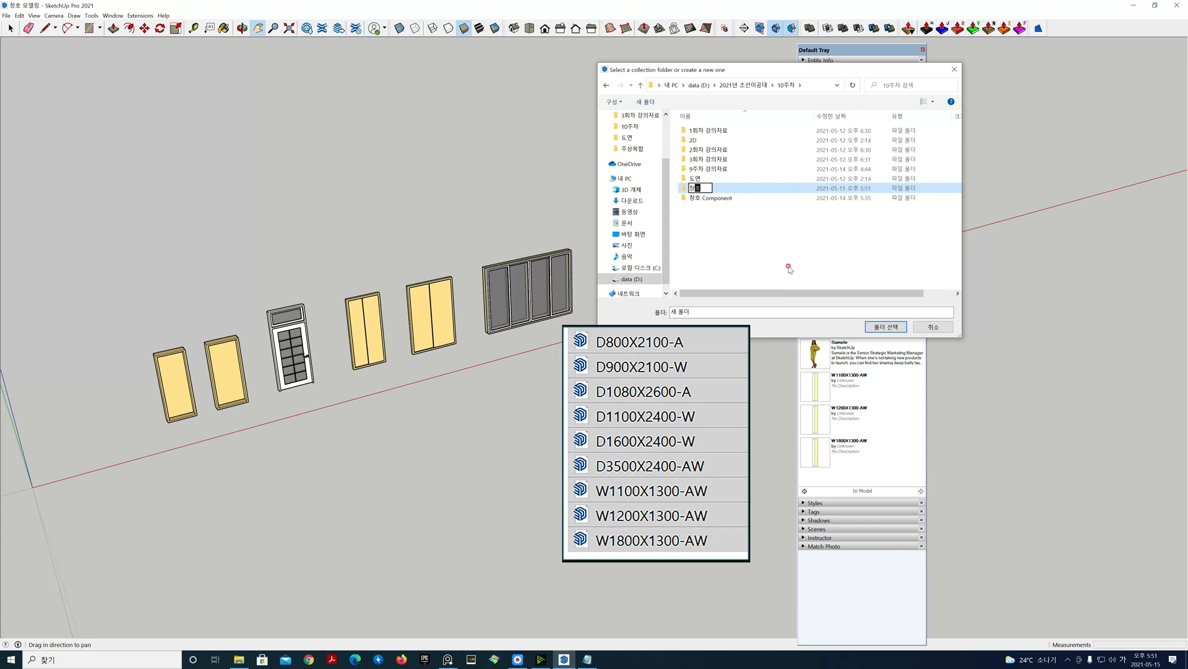
text(ㄷOMPONENT)
key(BackSpace)
key(BackSpace)
key(BackSpace)
key(BackSpace)
key(BackSpace)
key(BackSpace)
key(BackSpace)
key(BackSpace)
key(BackSpace)
text(Componen)
key(Return)
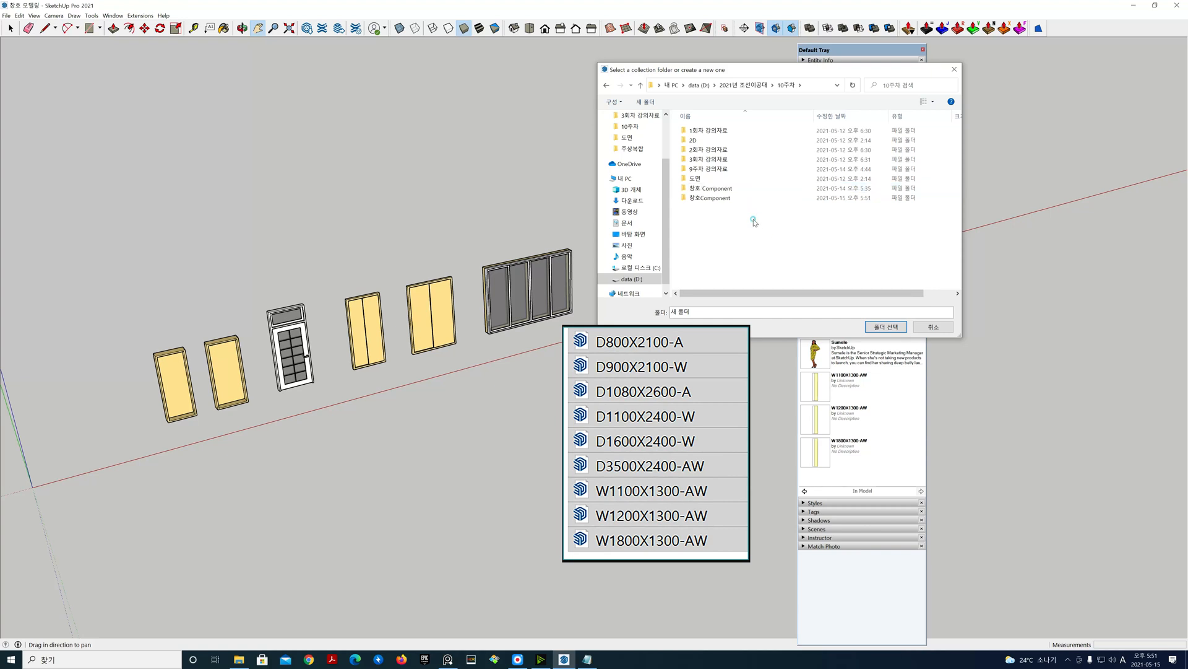
Choose the new 창호Component folder as the destination and save the component collection there
click(712, 189)
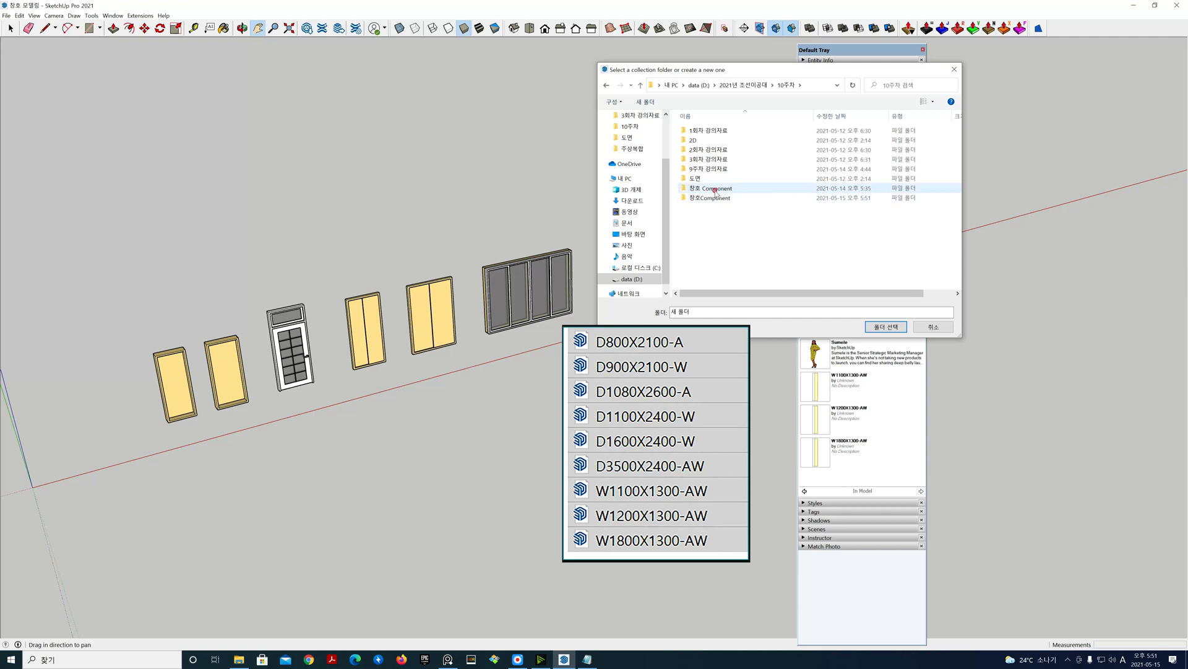
click(693, 198)
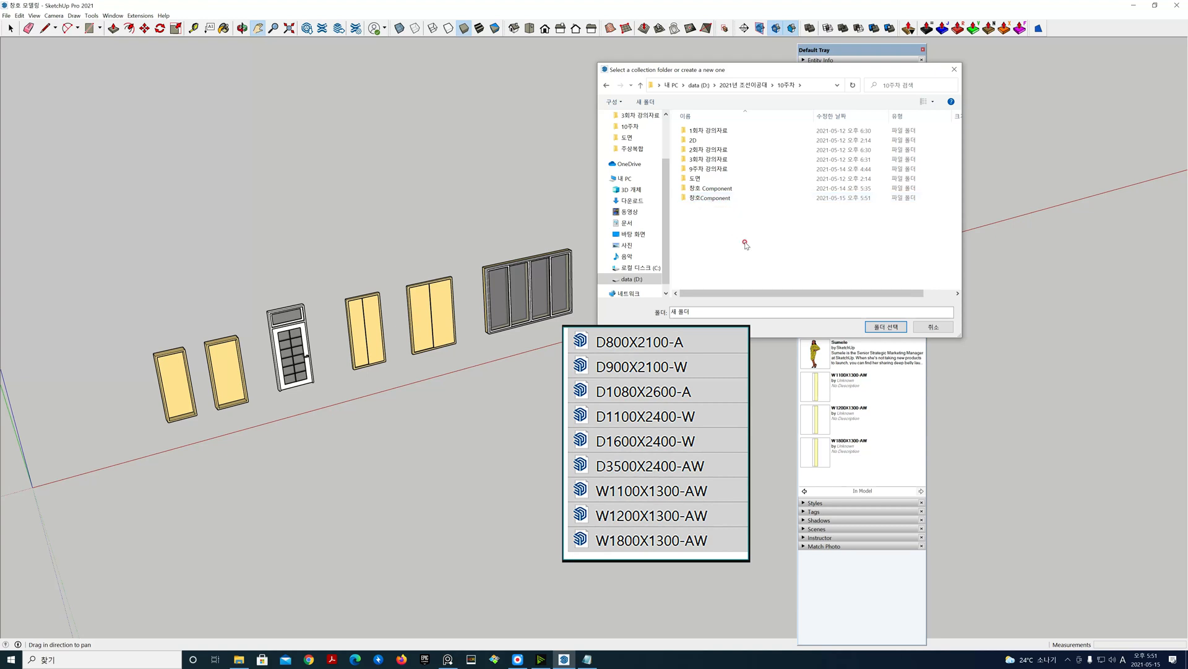
click(712, 199)
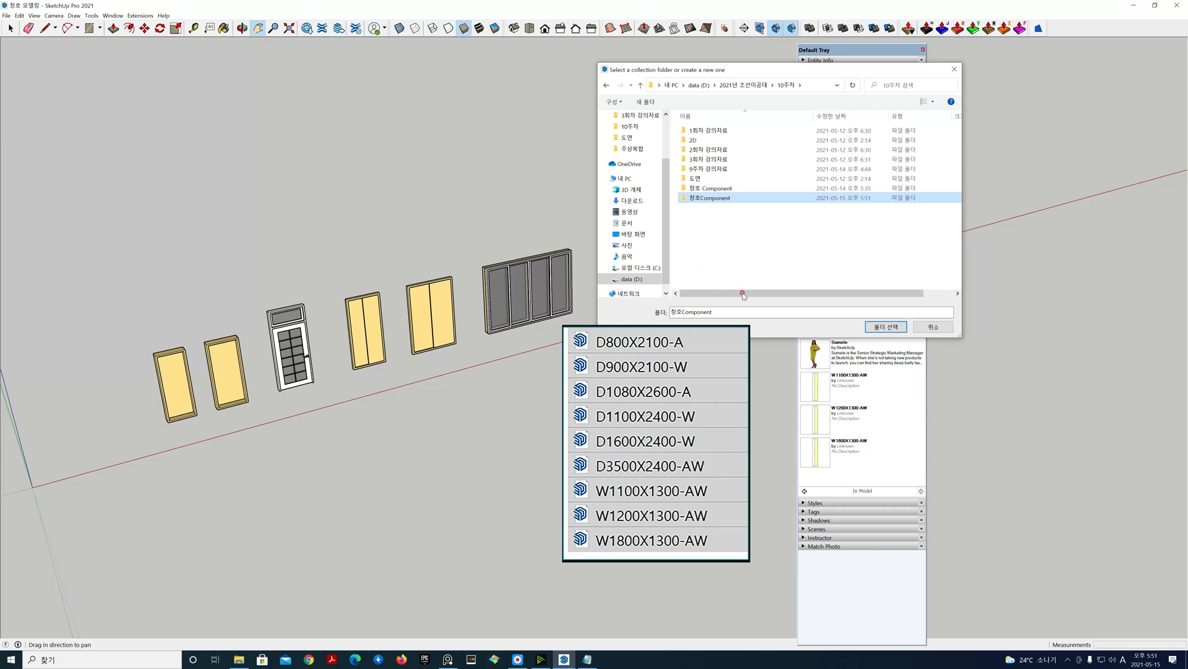
click(888, 327)
click(887, 326)
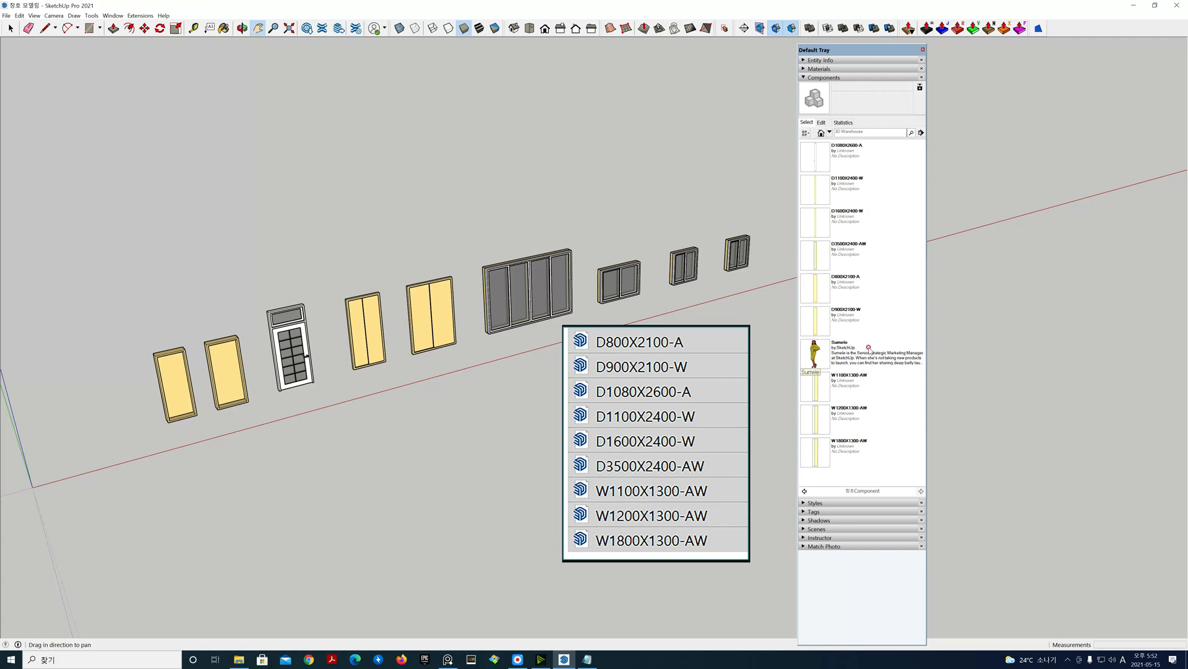
Open the properties of the D1080X2600-A component and read its file path through to the end
drag(865, 55, 870, 53)
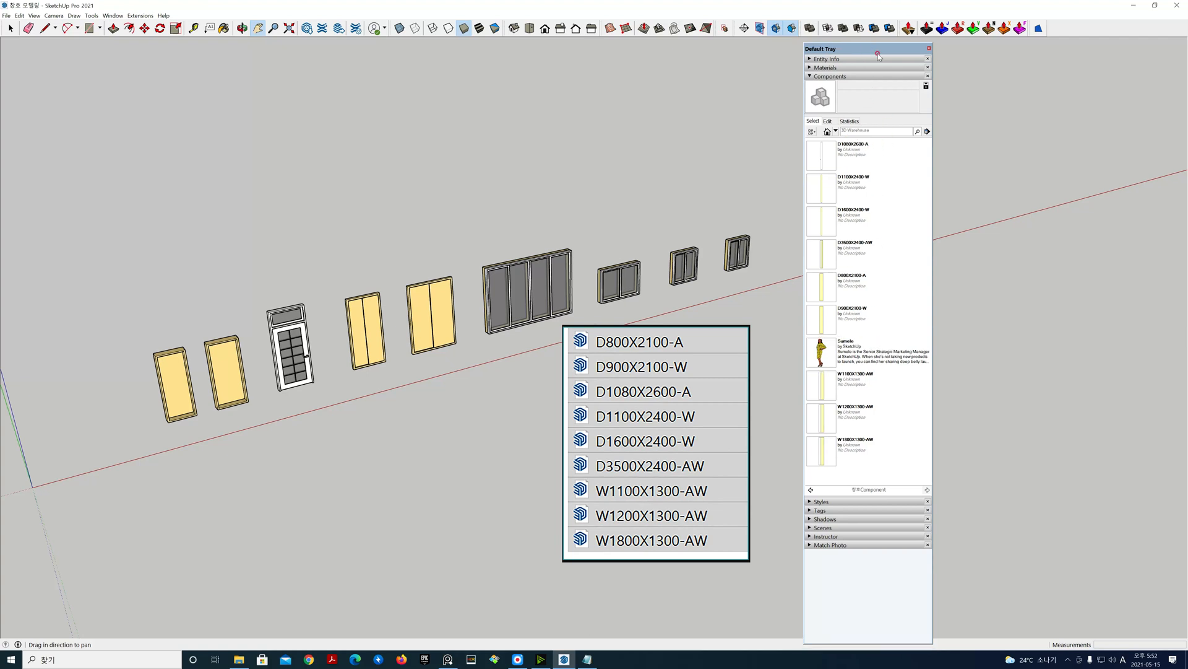
click(858, 150)
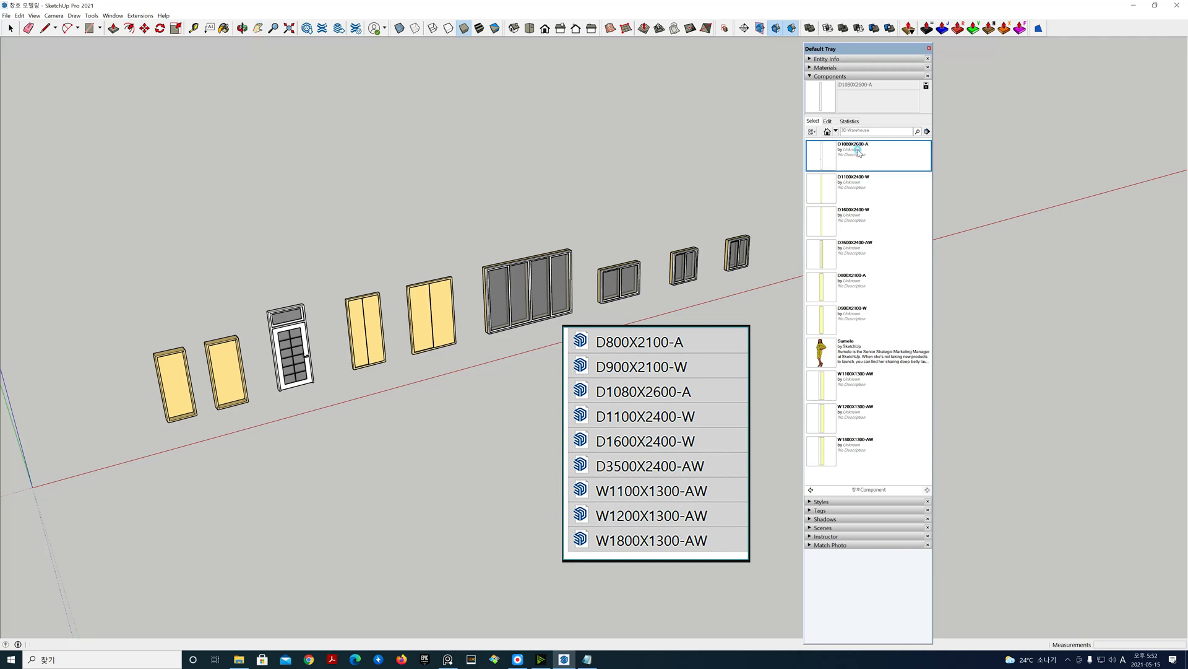
right_click(858, 151)
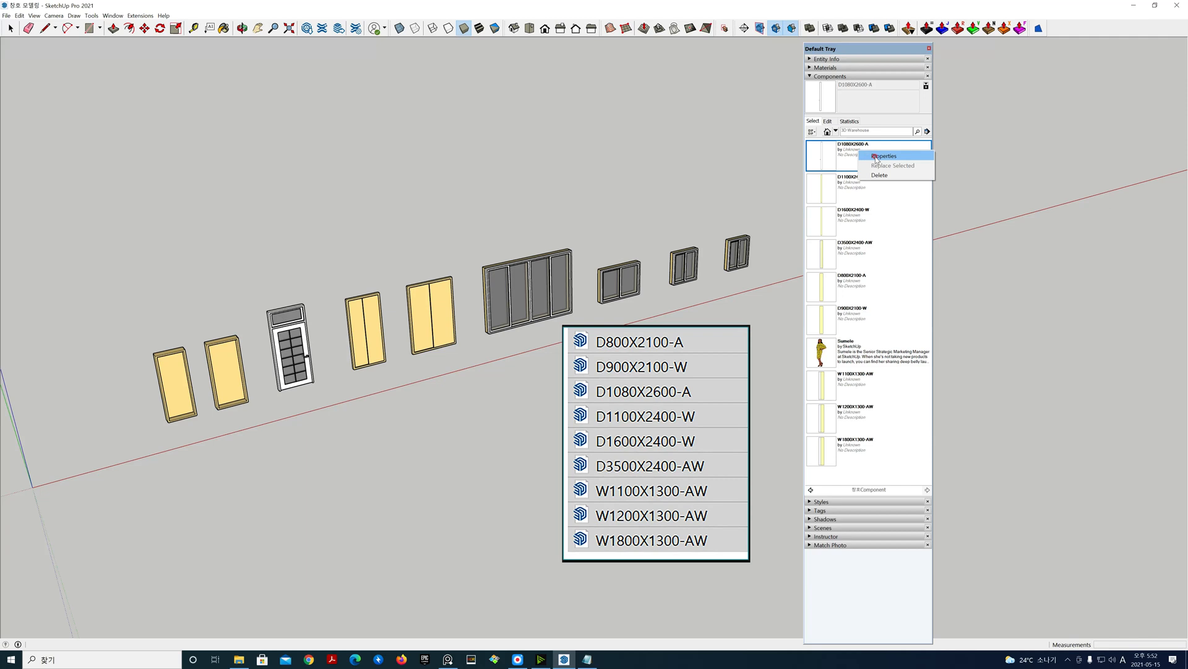
click(877, 157)
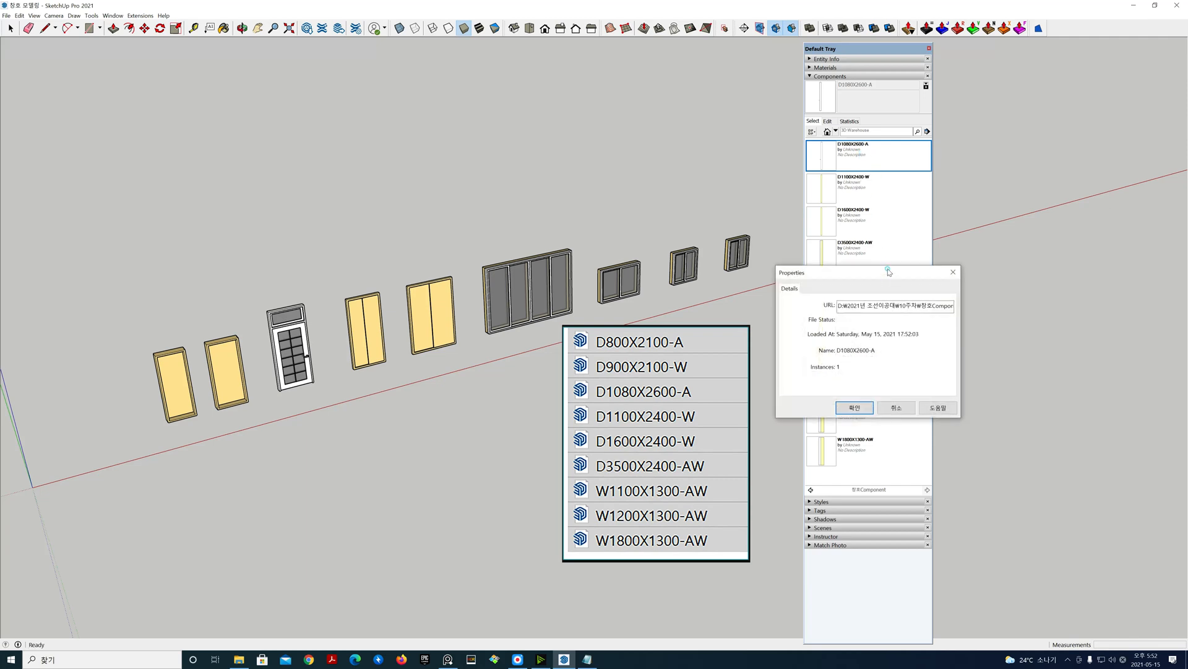
drag(889, 272, 626, 96)
click(622, 132)
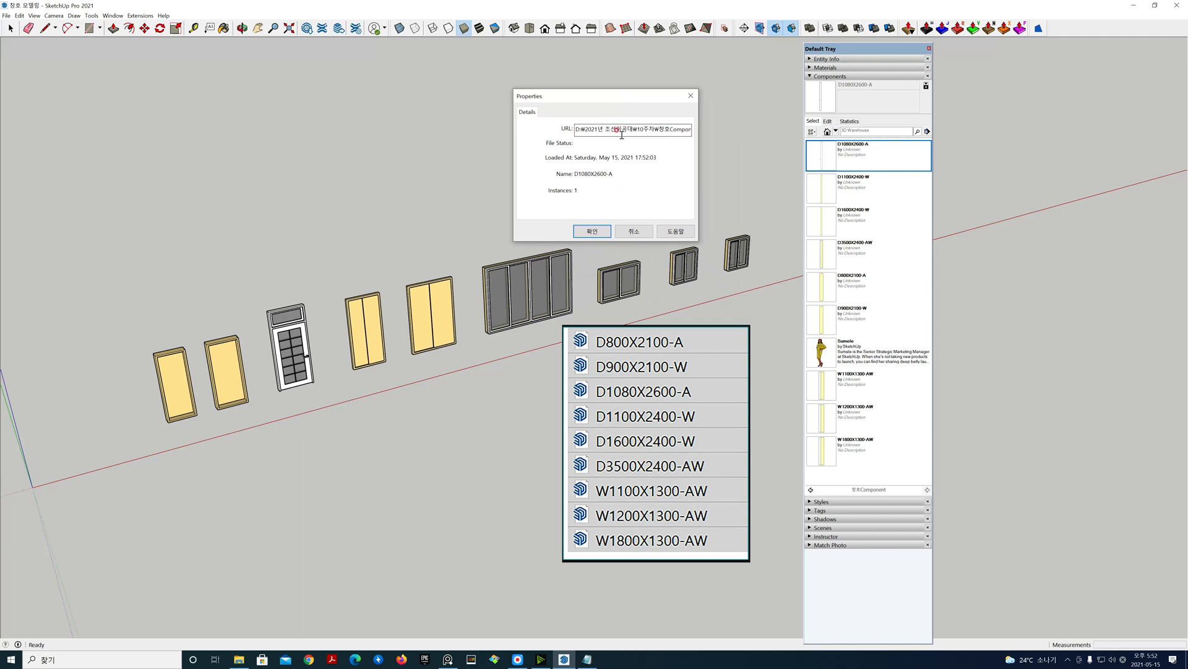
click(575, 129)
click(588, 133)
click(596, 132)
click(619, 132)
click(693, 133)
click(680, 131)
click(681, 131)
key(End)
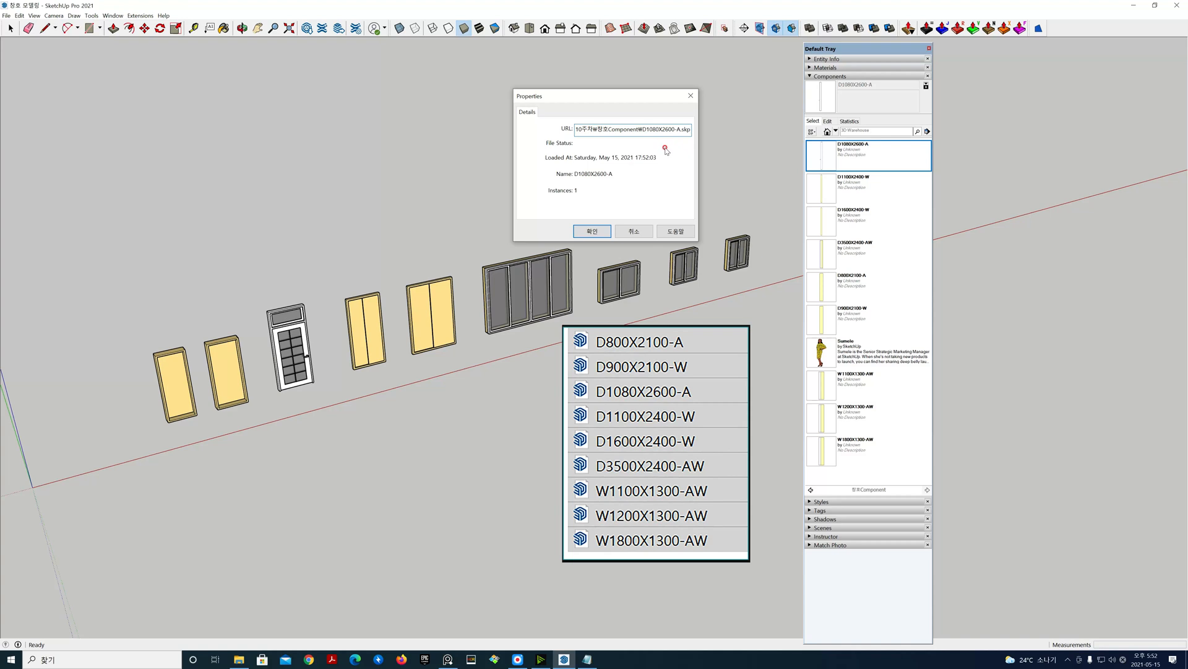
click(634, 232)
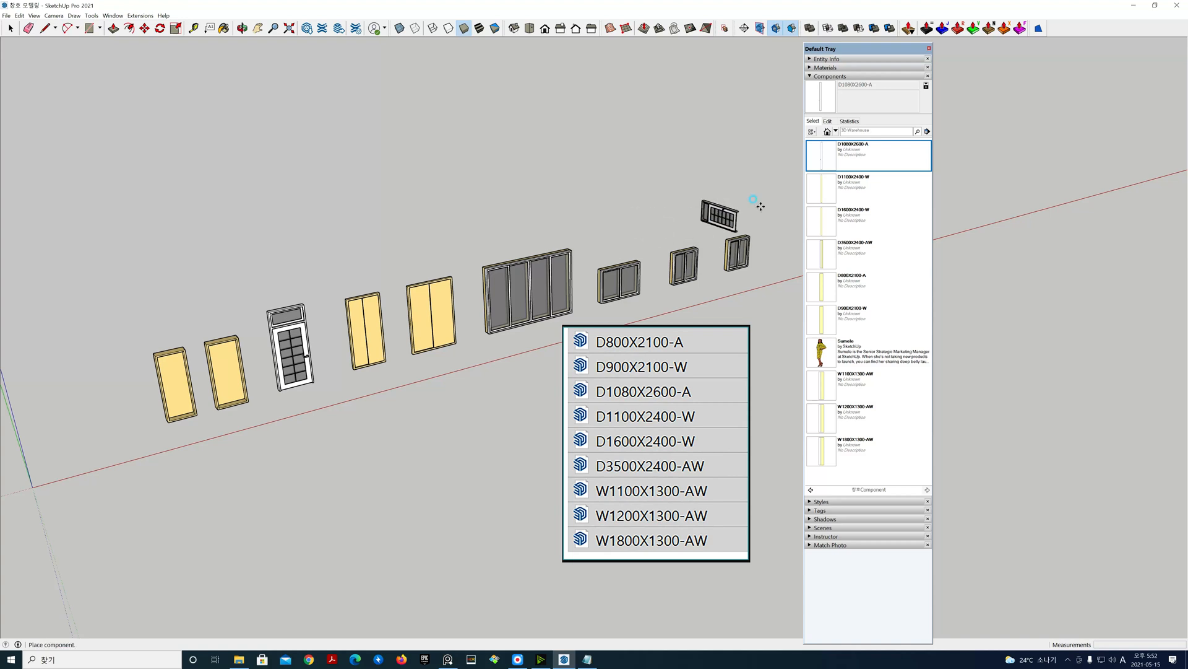
Check the full file path in the properties of the D1100X2400-W component
right_click(853, 184)
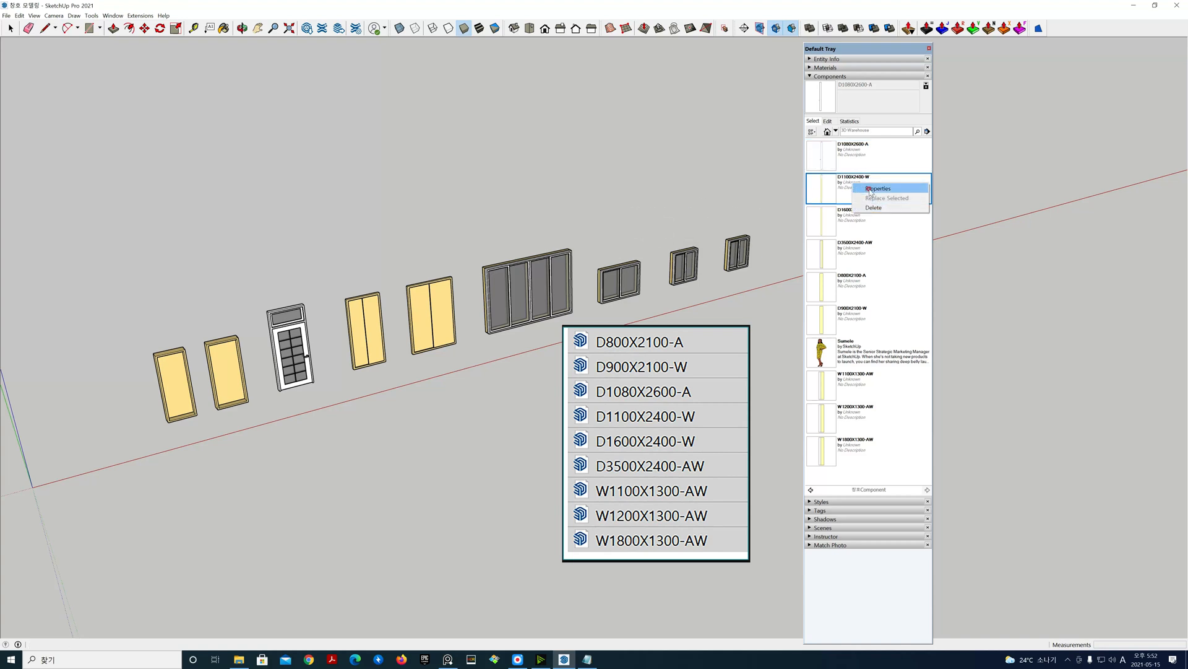
click(870, 189)
click(934, 305)
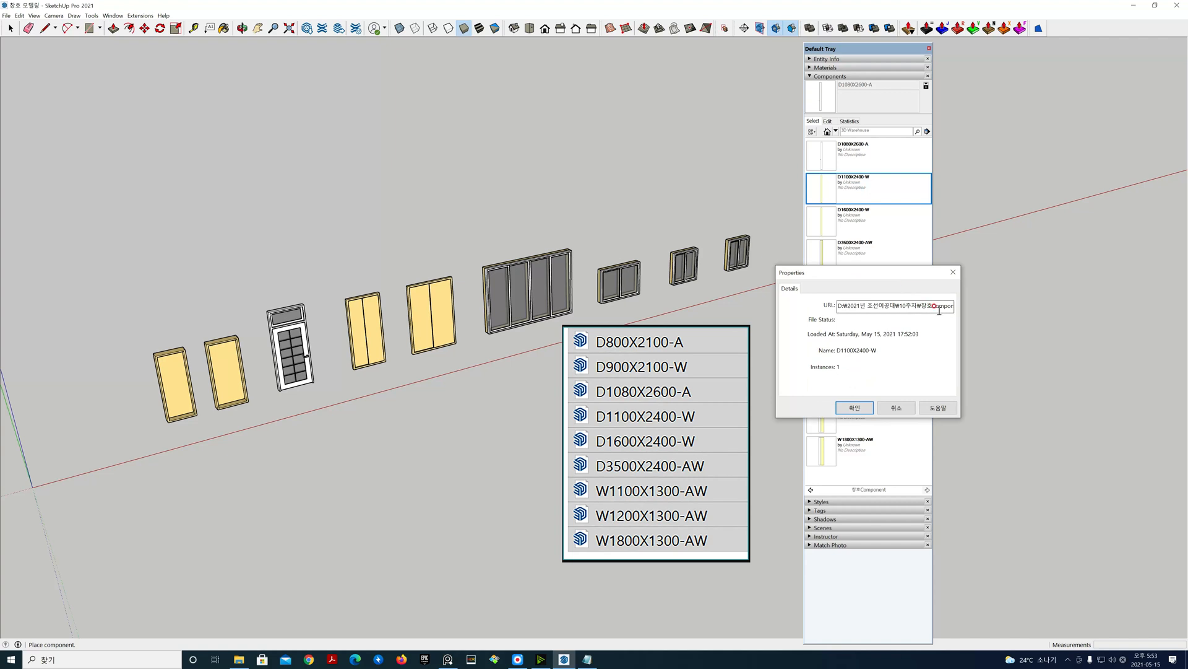
click(941, 309)
key(End)
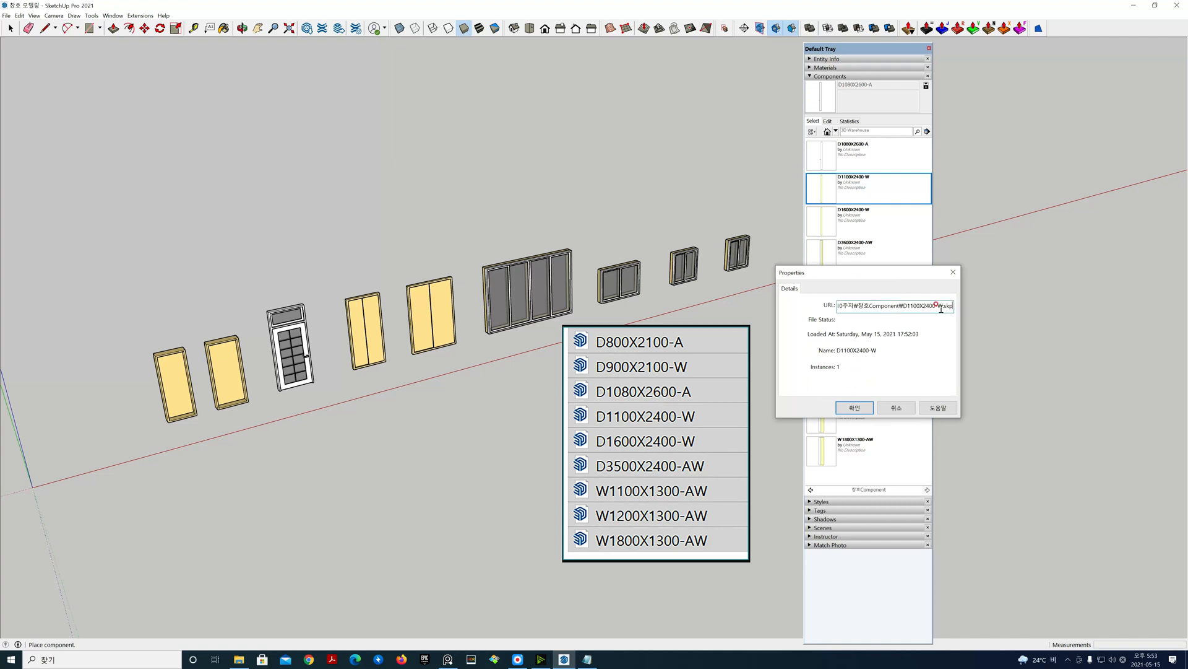
click(854, 408)
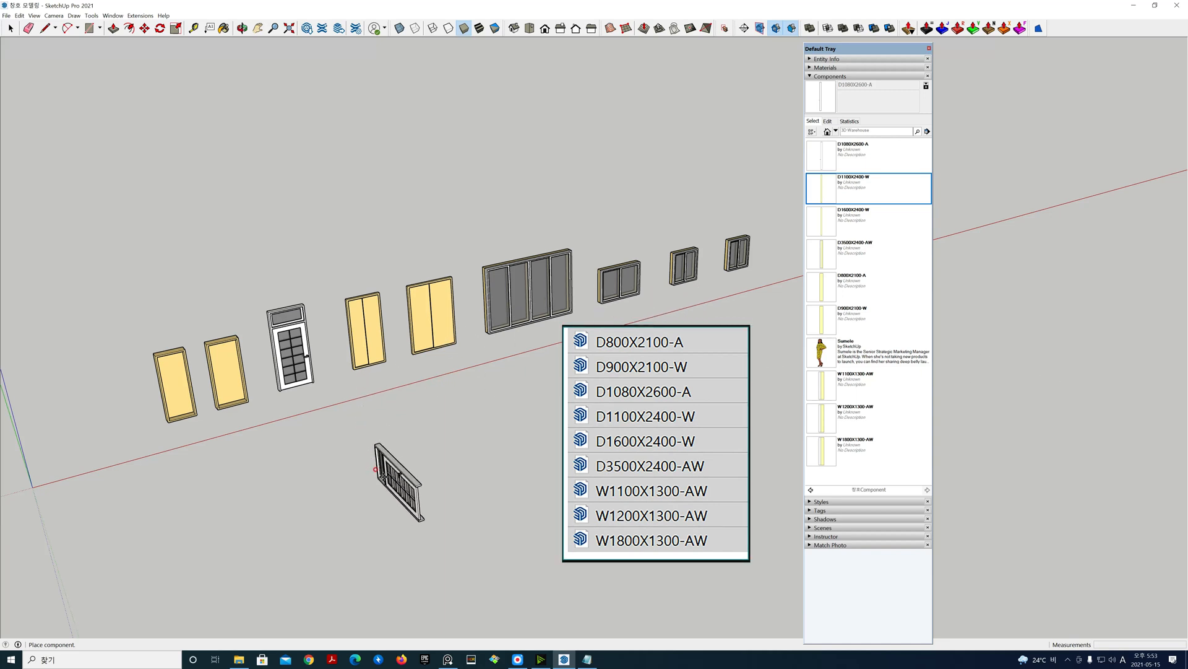
Abandon the pending component placement and leave nothing selected in the model
right_click(385, 476)
key(Escape)
key(space)
right_click(384, 477)
key(ctrl+a)
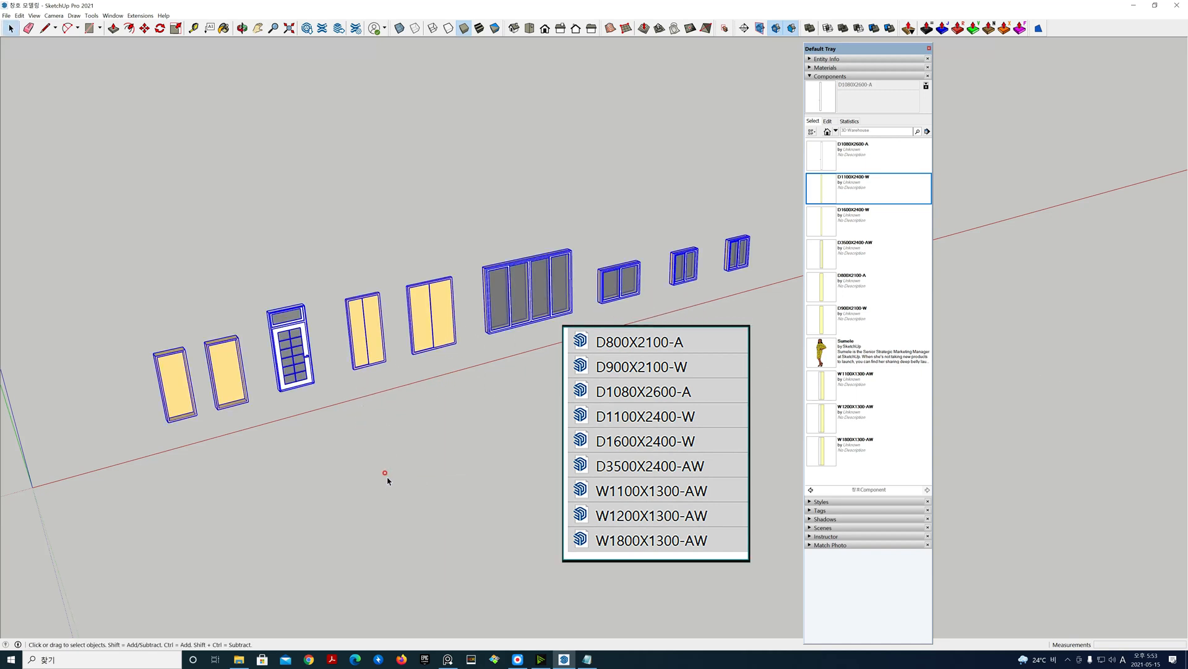
click(726, 293)
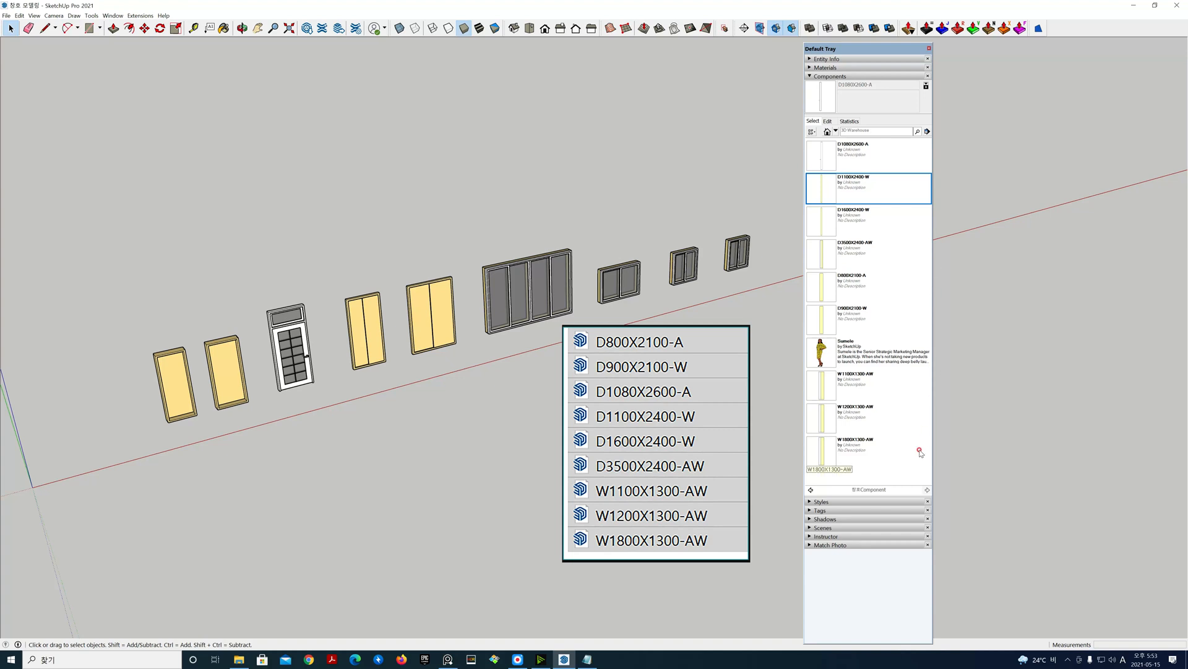
click(929, 132)
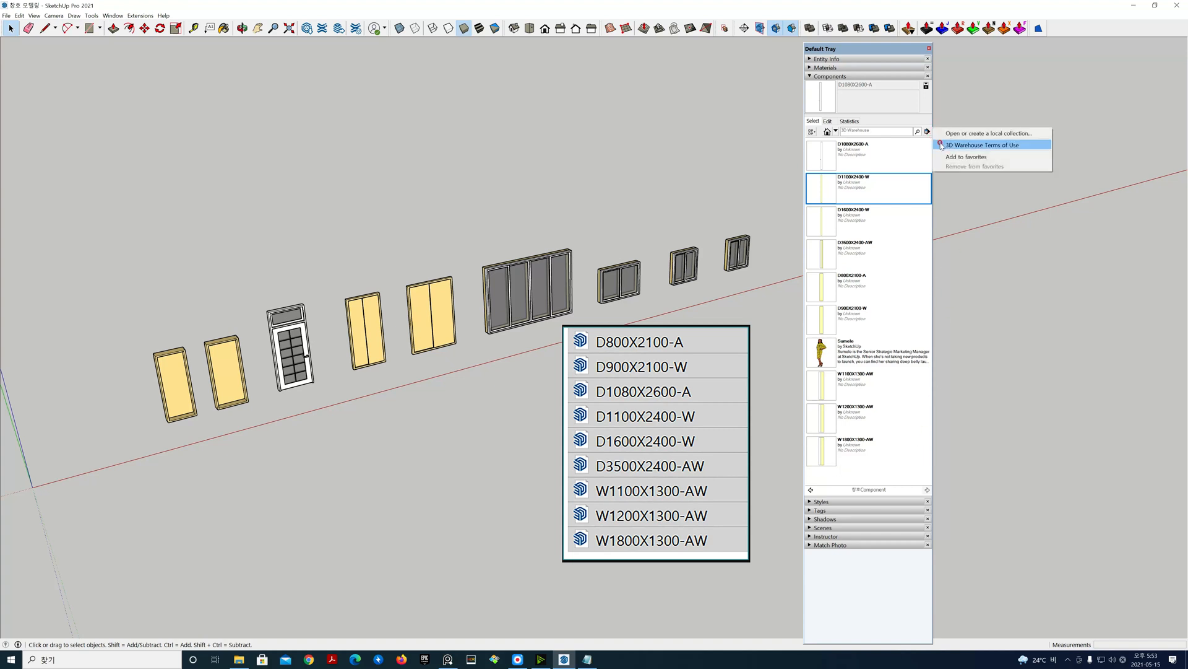
click(927, 131)
click(928, 131)
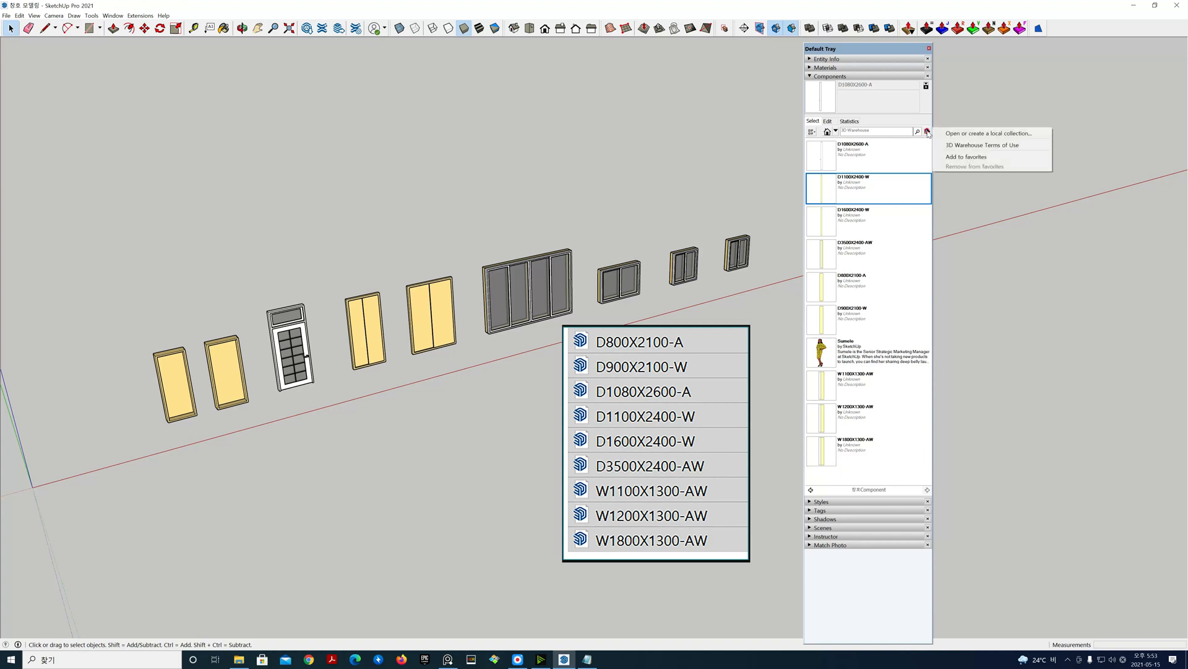
click(966, 181)
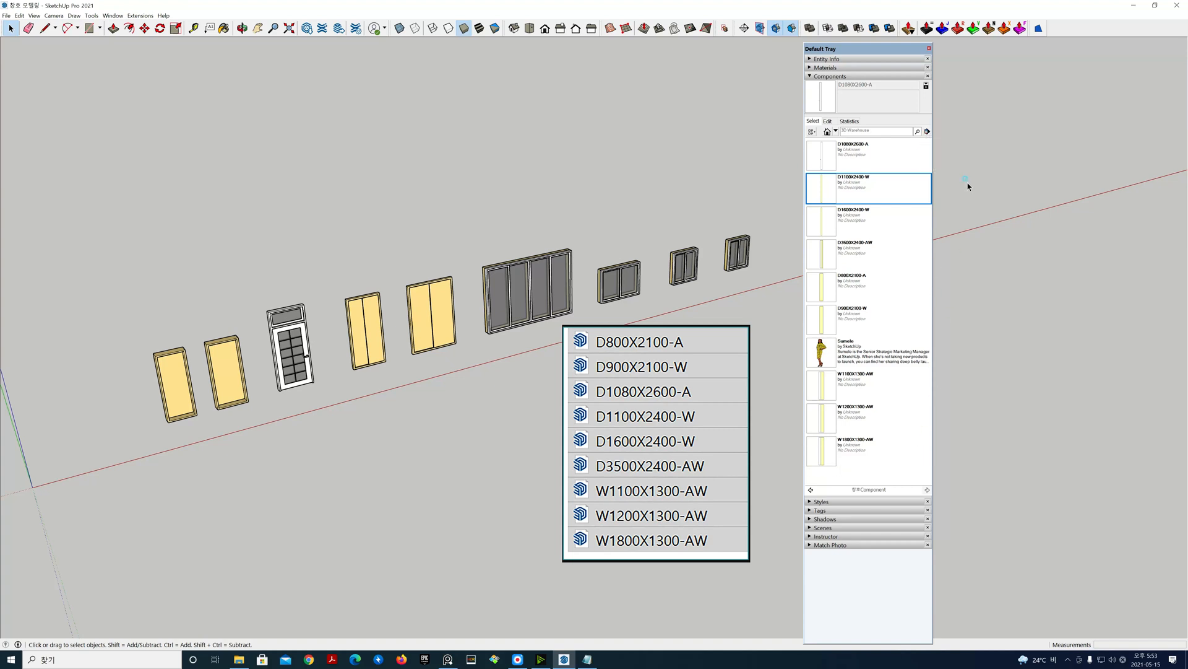
click(927, 131)
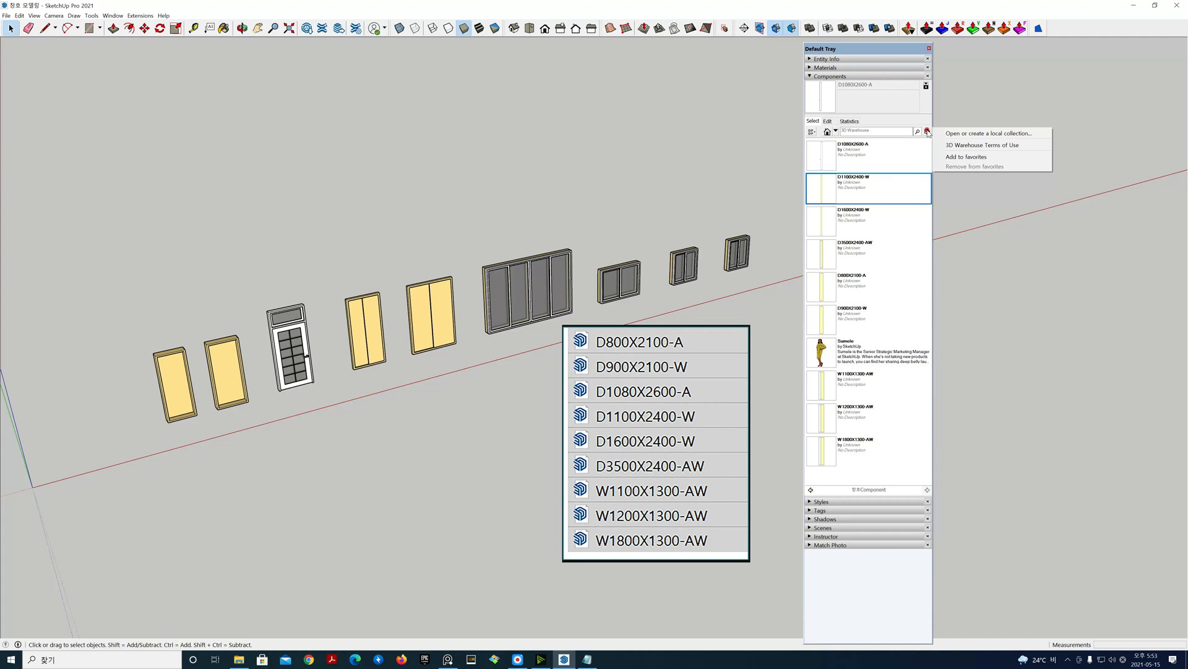
click(748, 155)
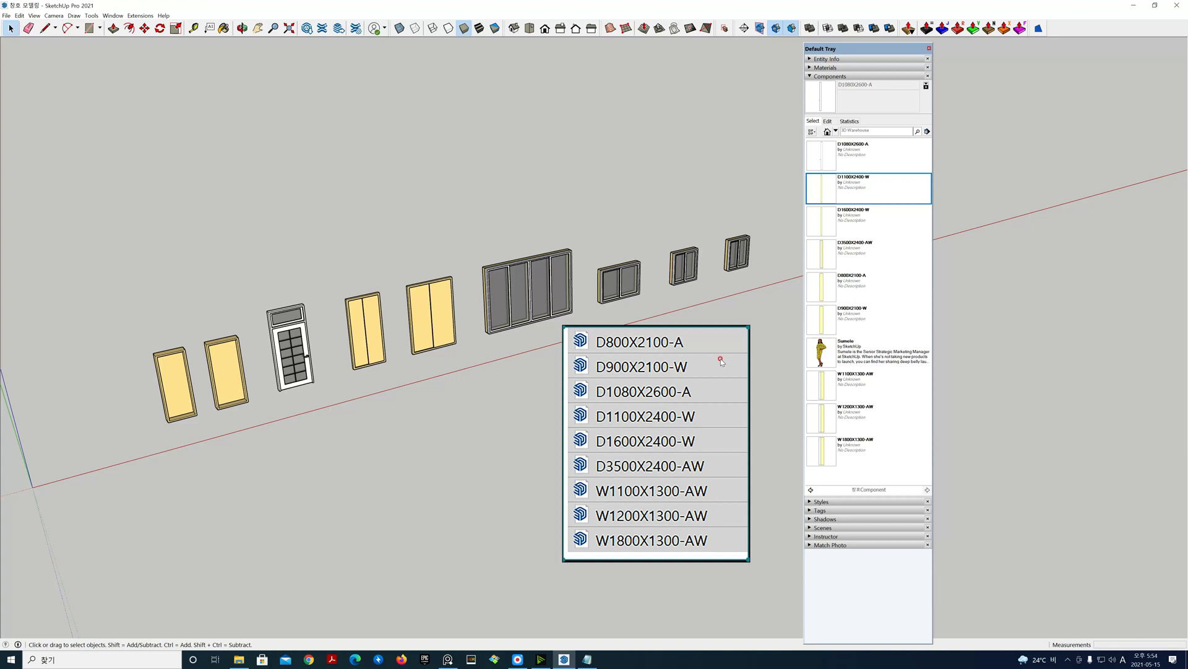
Dock the Default Tray back into the window and move the floating component name list clear of the door and window row
drag(879, 49, 1178, 338)
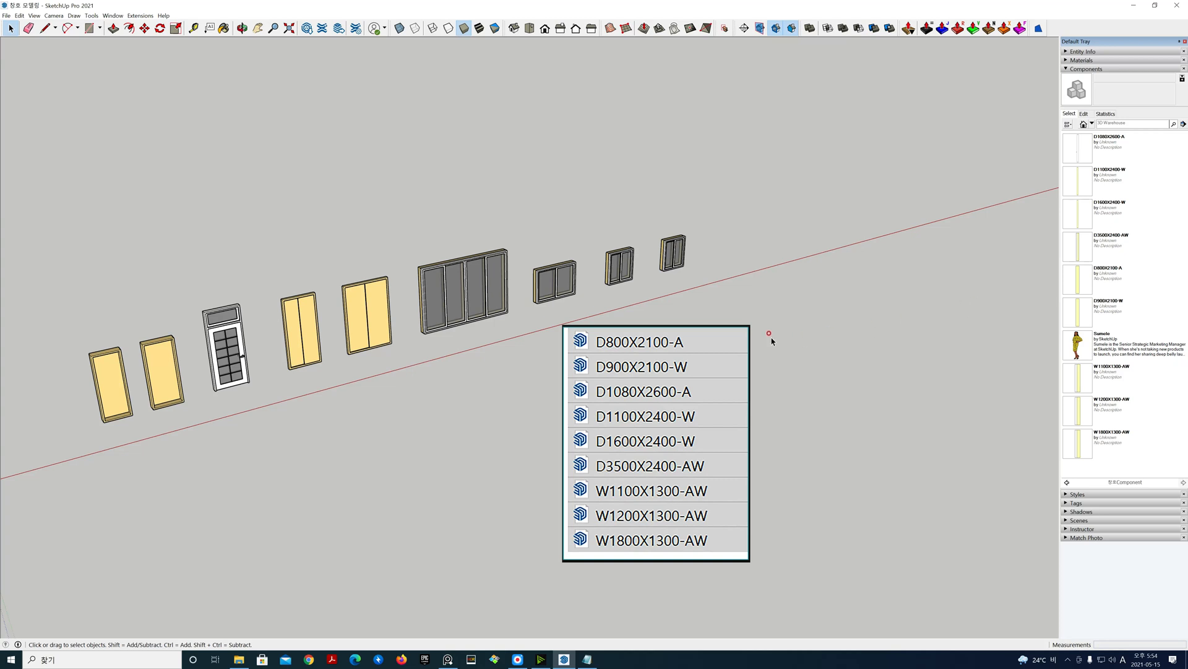
drag(706, 334, 932, 155)
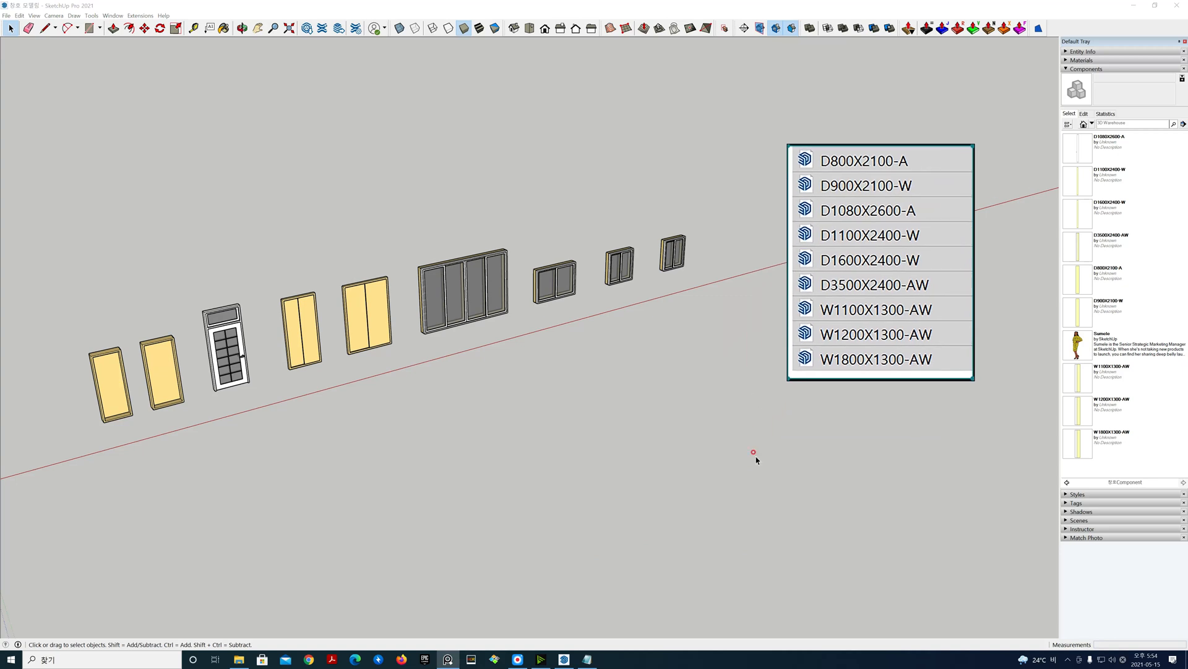
middle_drag(756, 456, 193, 494)
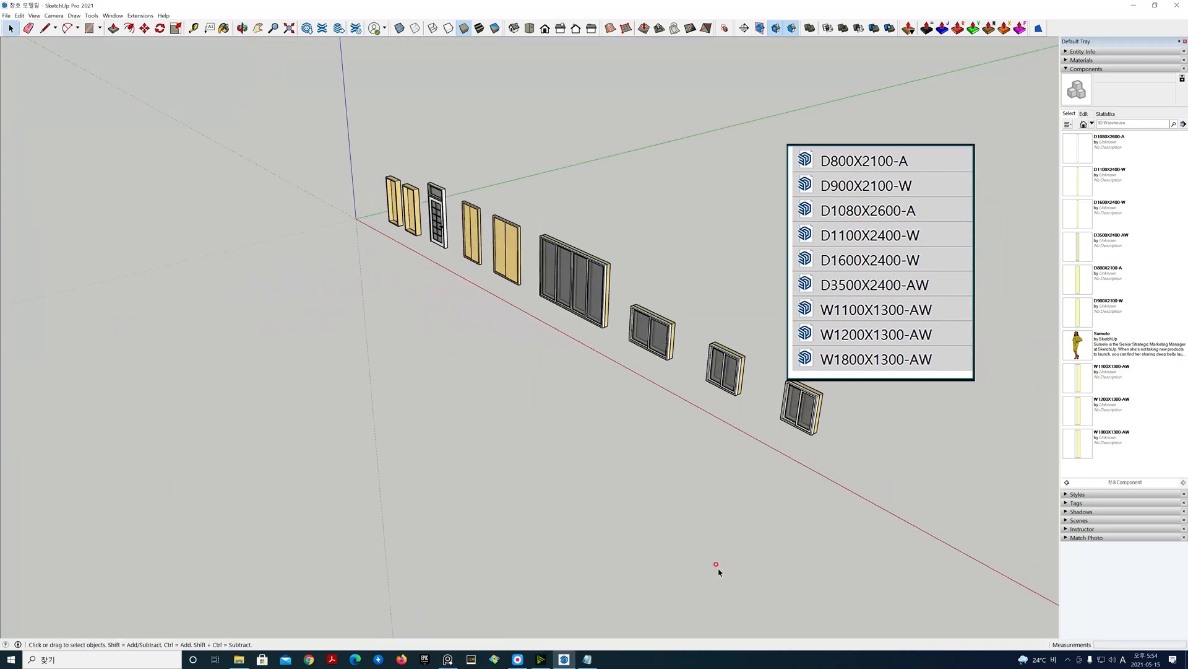
key(h)
drag(698, 538, 528, 490)
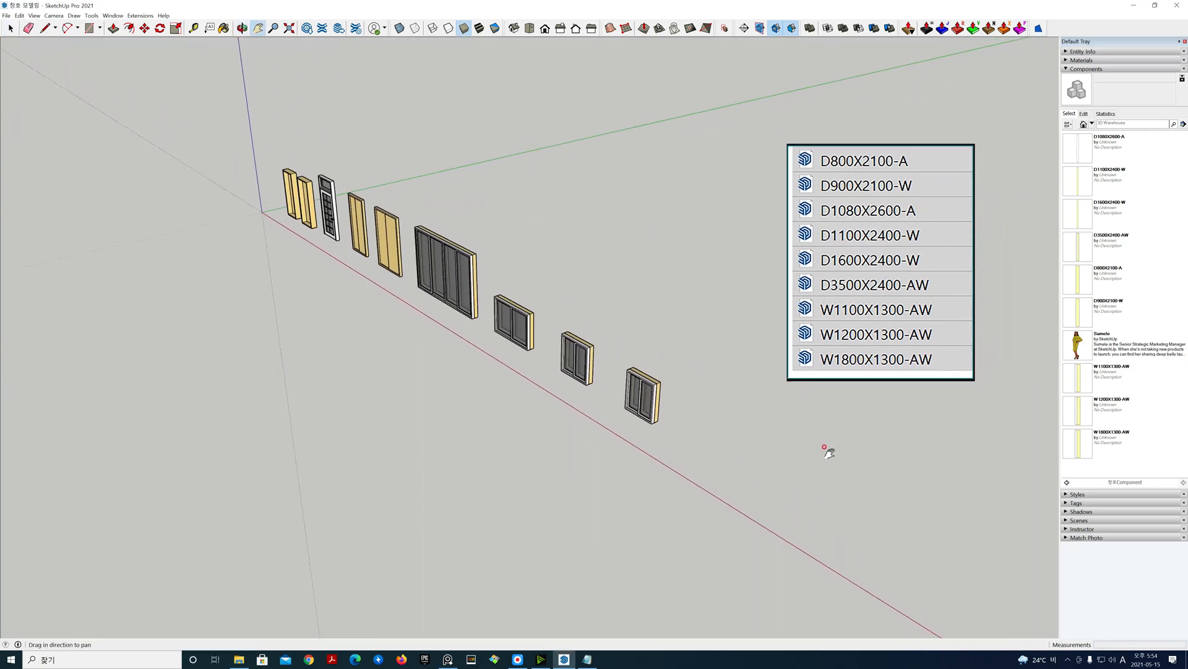